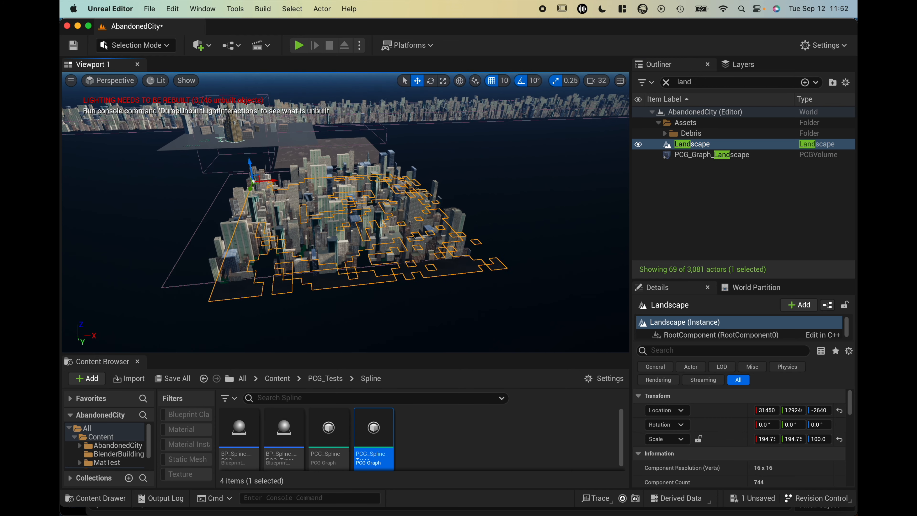
# - Hide the PCG_Graph_Landscape volume to view the bare landscape beneath the buildings, and show the volume again
pyautogui.click(639, 155)
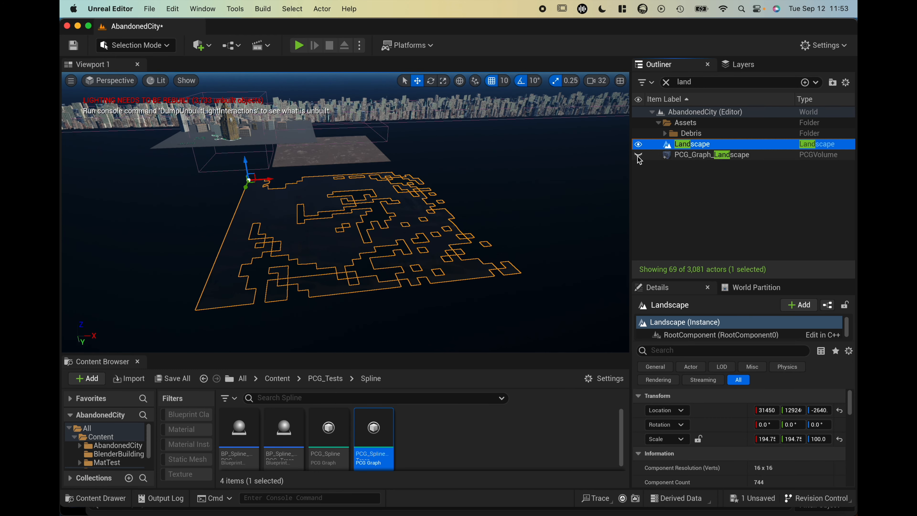
pyautogui.moveTo(331, 220); pyautogui.dragTo(553, 221, button='right')
pyautogui.press('w')
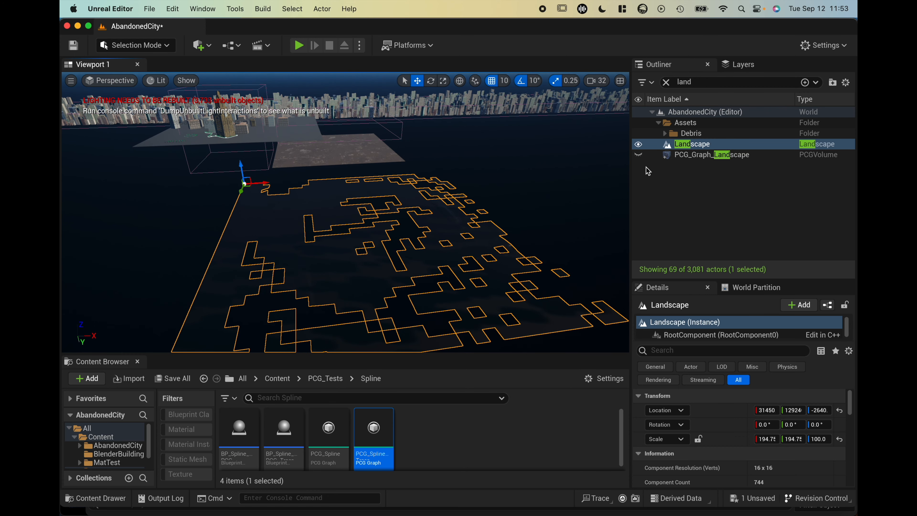
pyautogui.click(638, 156)
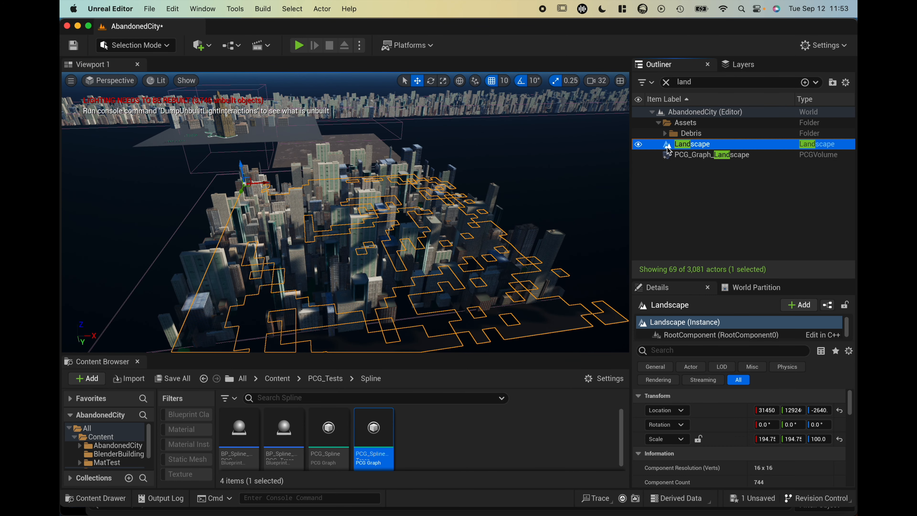
# - Filter the level's actors by "spline" and focus the view on BP_Spline_PCG
pyautogui.click(695, 83)
pyautogui.write('spline')
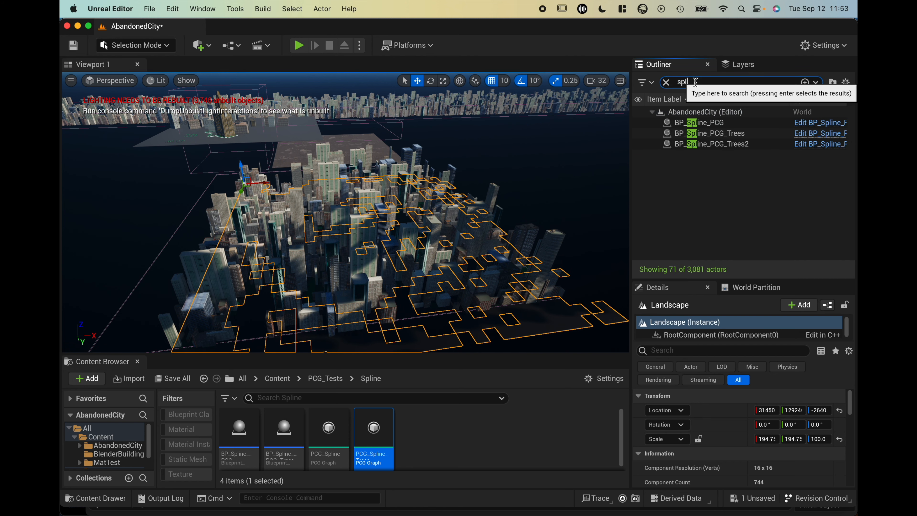
pyautogui.click(718, 125)
pyautogui.doubleClick(719, 123)
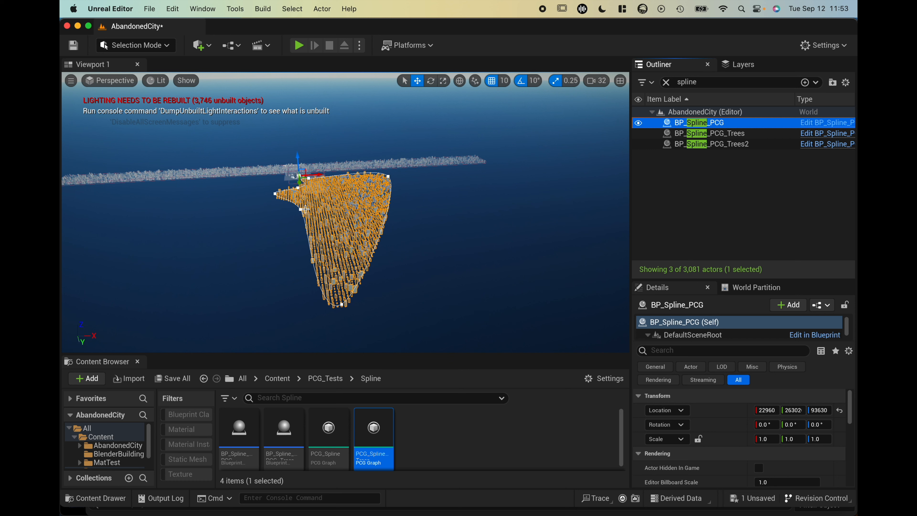
# - Move a side point of the BP_Spline_PCG spline inward along X to reshape the building area, and select the long building strip behind it
pyautogui.click(303, 209)
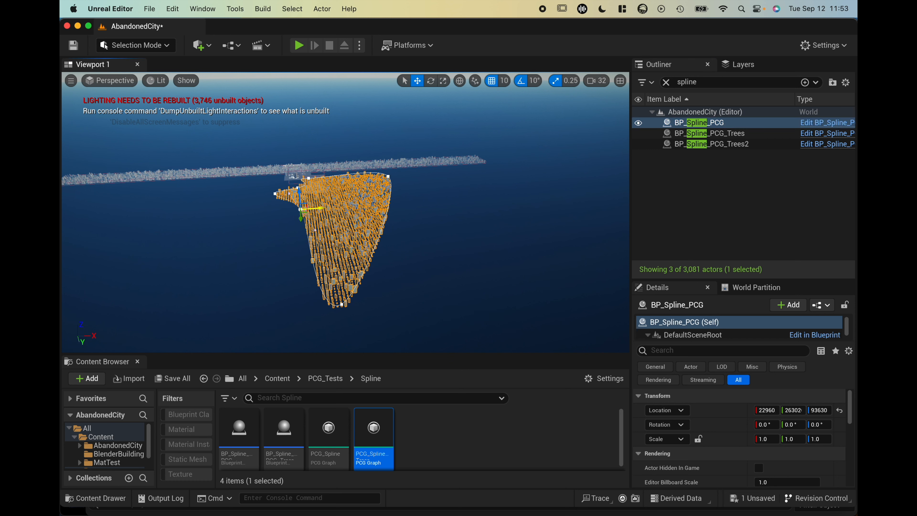
pyautogui.moveTo(321, 208); pyautogui.dragTo(347, 203)
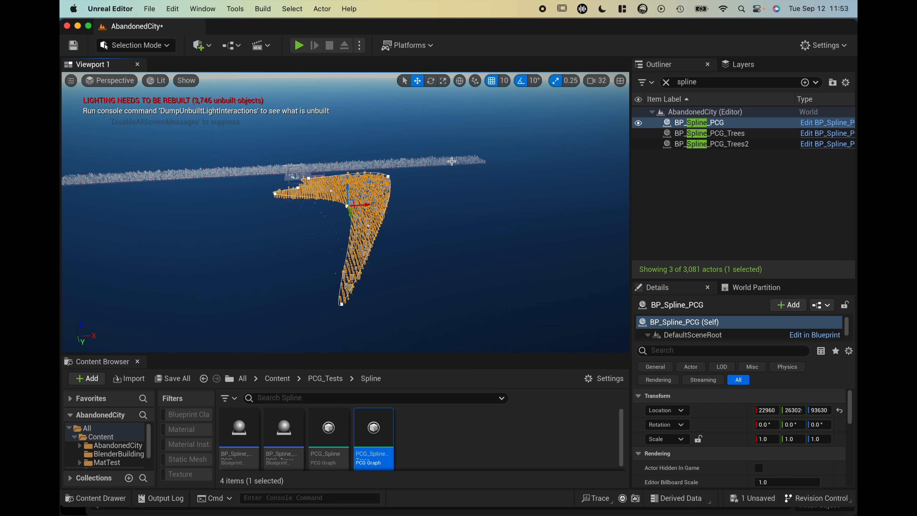
pyautogui.click(391, 163)
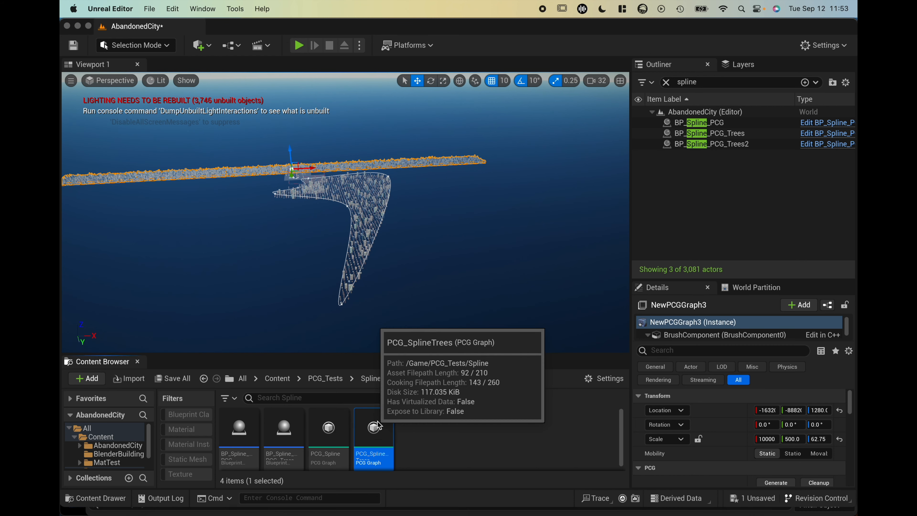
# - Open the PCG_SplineTrees graph and examine its node chain alongside the tree spline BP_Spline_PCG_Trees2 in the level
pyautogui.doubleClick(373, 431)
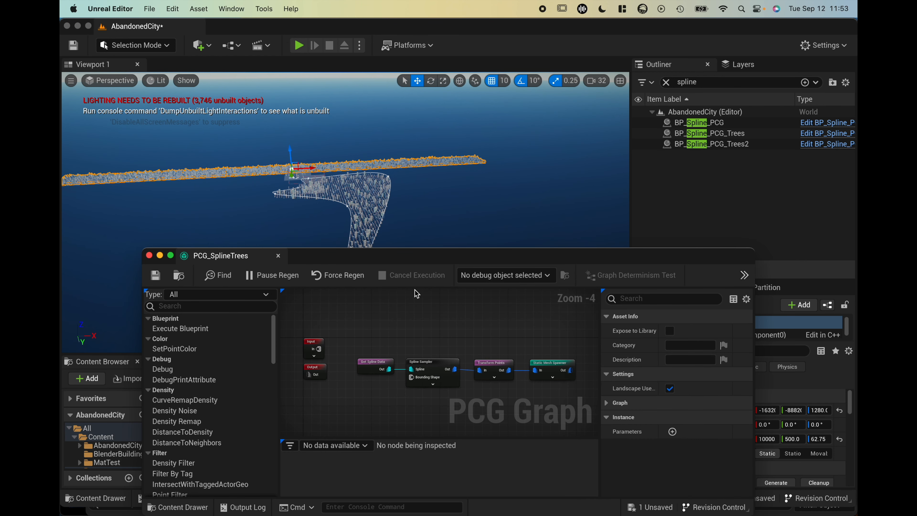
pyautogui.doubleClick(733, 144)
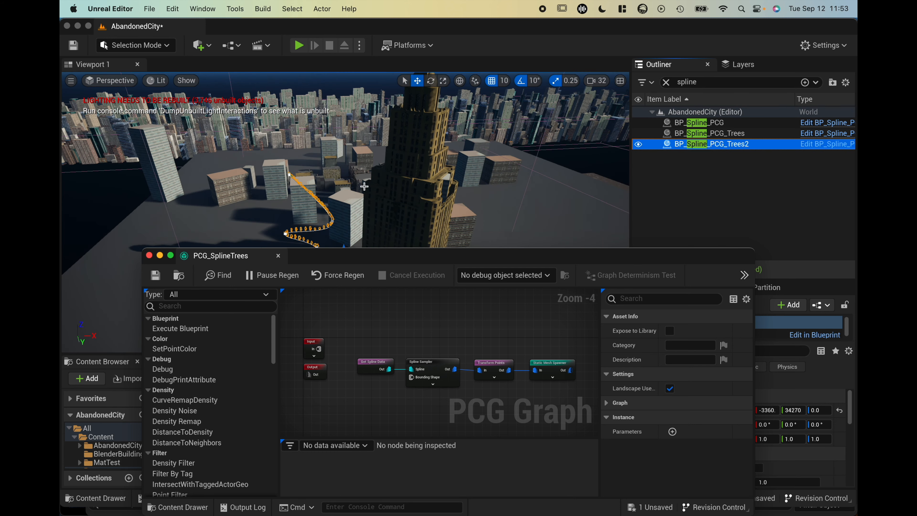
pyautogui.moveTo(362, 194); pyautogui.dragTo(330, 235, button='right')
pyautogui.click(387, 345)
pyautogui.moveTo(387, 344); pyautogui.dragTo(557, 386)
pyautogui.click(422, 354)
pyautogui.moveTo(472, 364); pyautogui.dragTo(604, 395)
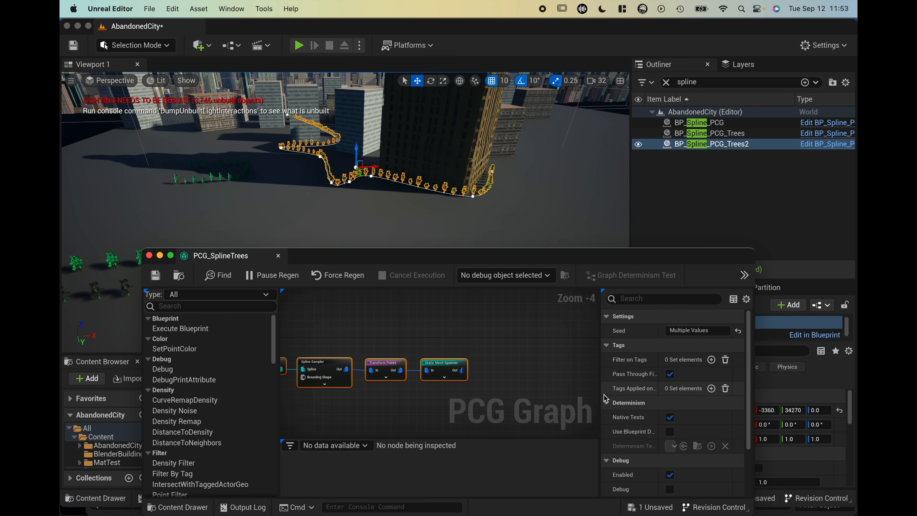
pyautogui.hscroll(-4, 394, 319)
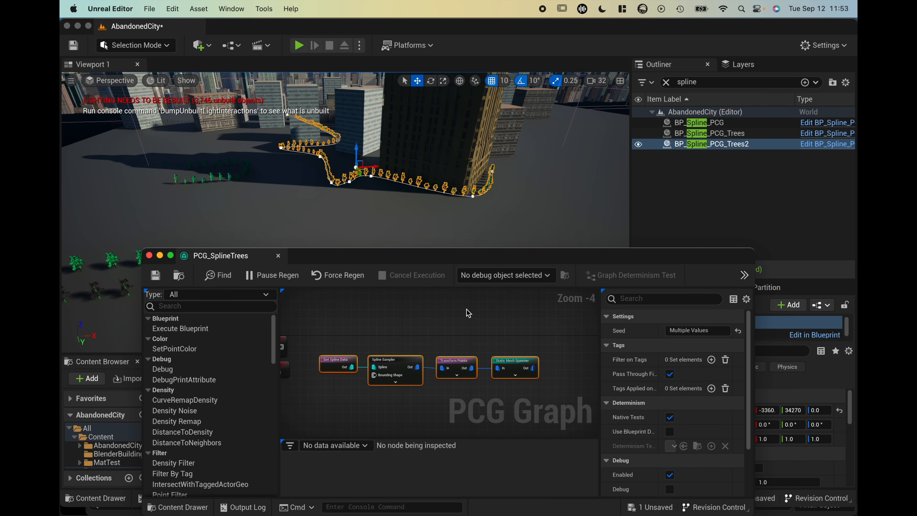
# - Search the project's plugins for "procedu" to check which procedural content generation plugins are enabled, and close the plugin list
pyautogui.click(173, 9)
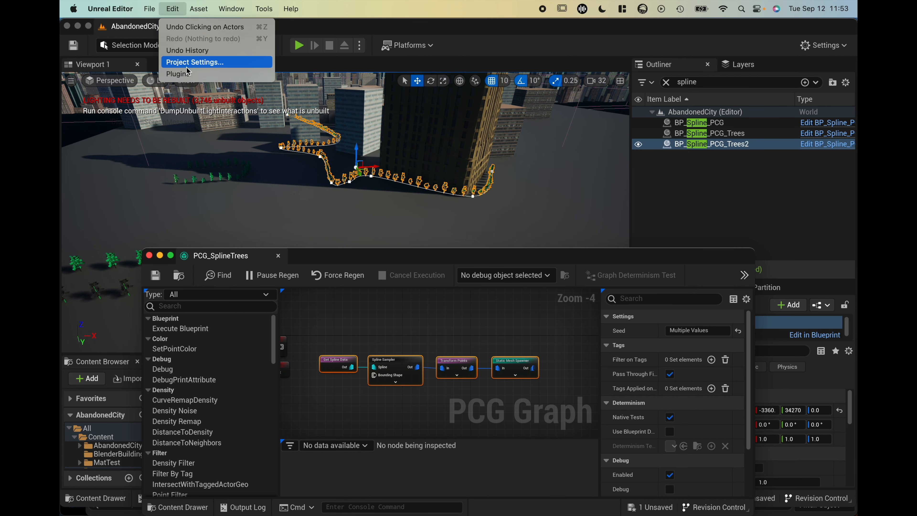
pyautogui.click(187, 77)
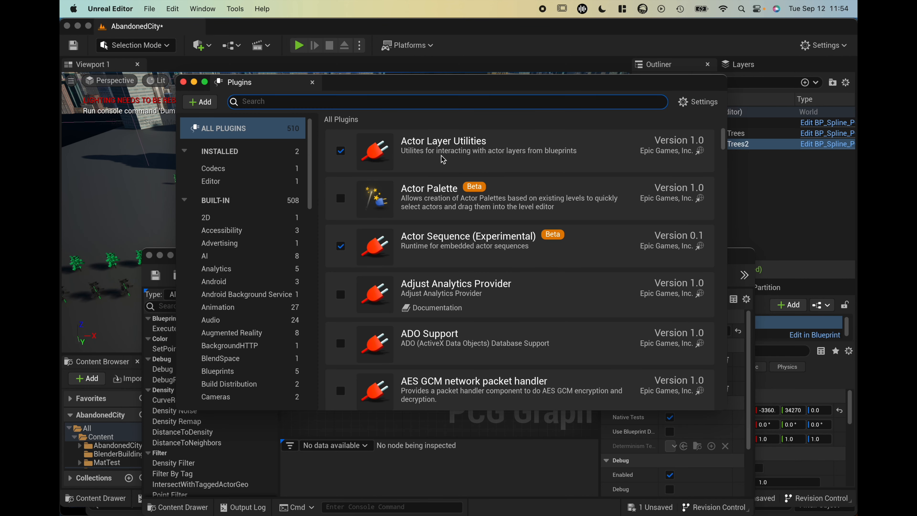
pyautogui.write('proc')
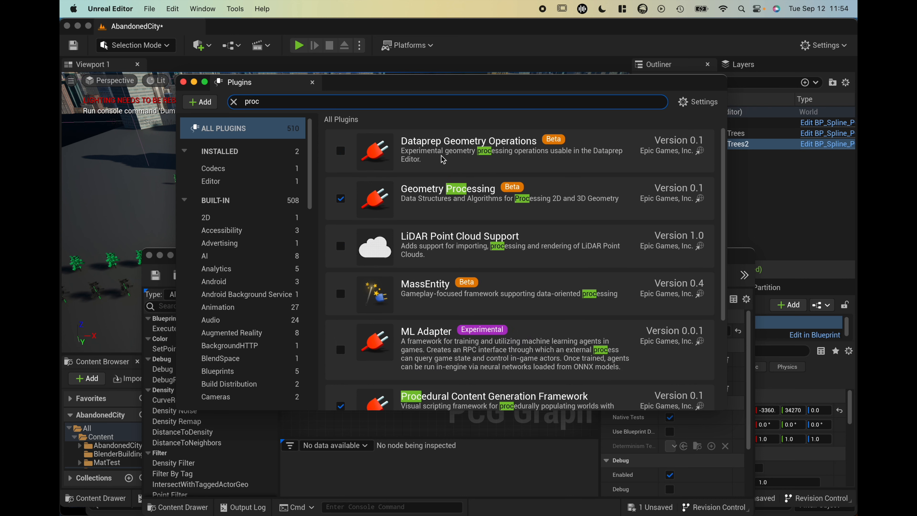
pyautogui.write('edu')
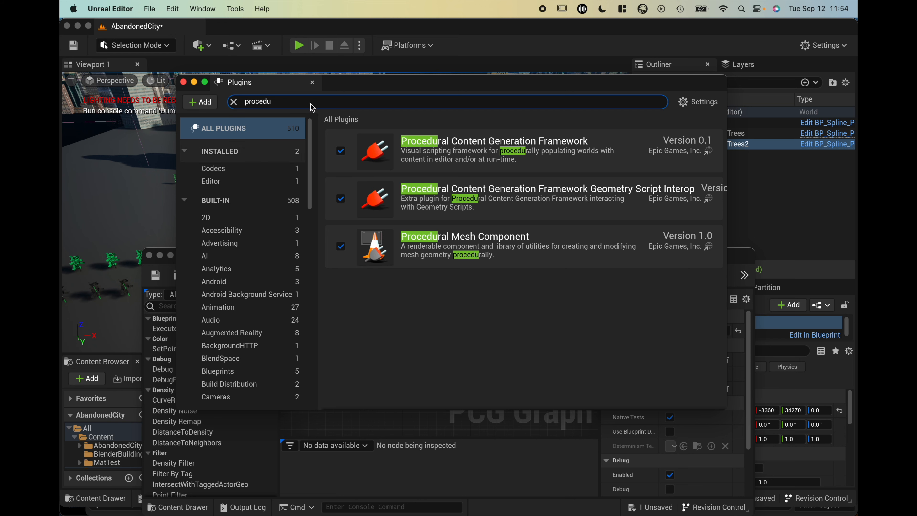
pyautogui.click(314, 84)
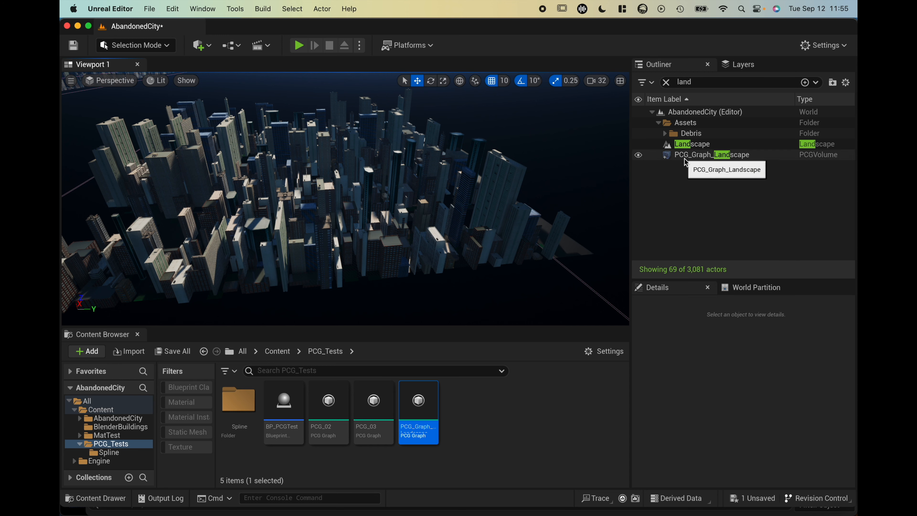
# - Hide the PCG_Graph_Landscape volume and select the landscape, framing it in the view
pyautogui.click(672, 155)
pyautogui.press('f')
pyautogui.click(315, 202)
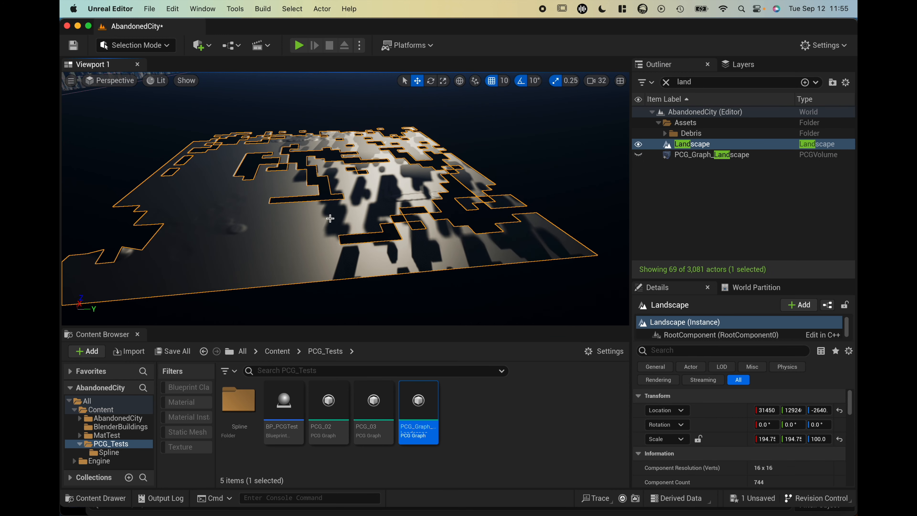
pyautogui.press('f')
pyautogui.moveTo(330, 218); pyautogui.dragTo(330, 218, button='right')
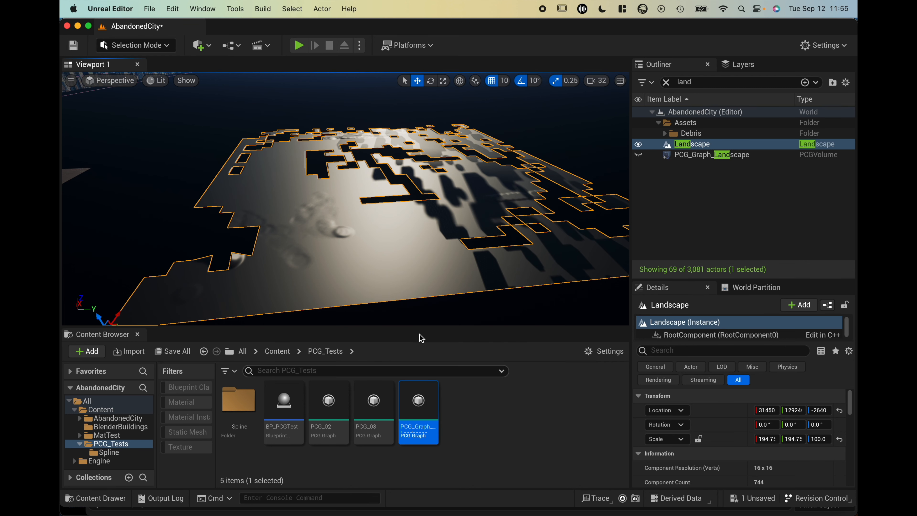
# - Place the existing landscape PCG graph onto the landscape as a new volume and set its X and Y scale to 1000
pyautogui.moveTo(413, 411); pyautogui.dragTo(402, 170)
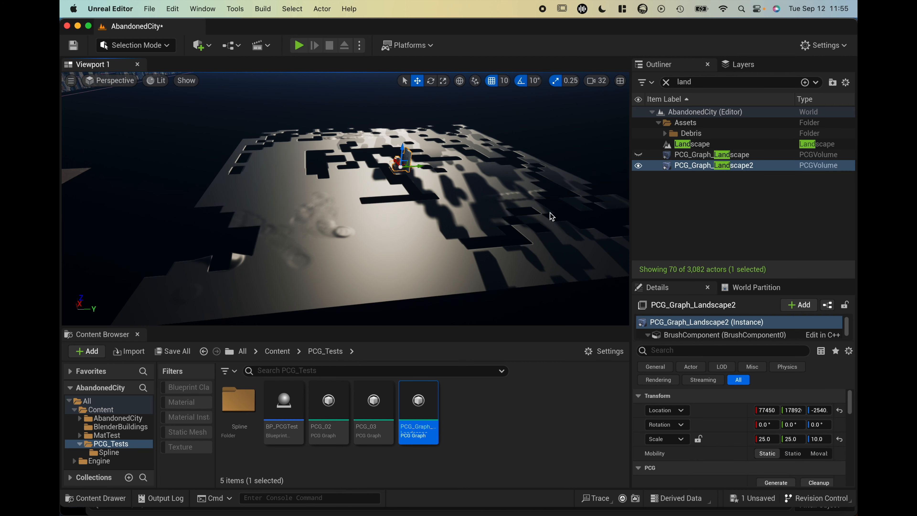
pyautogui.click(771, 439)
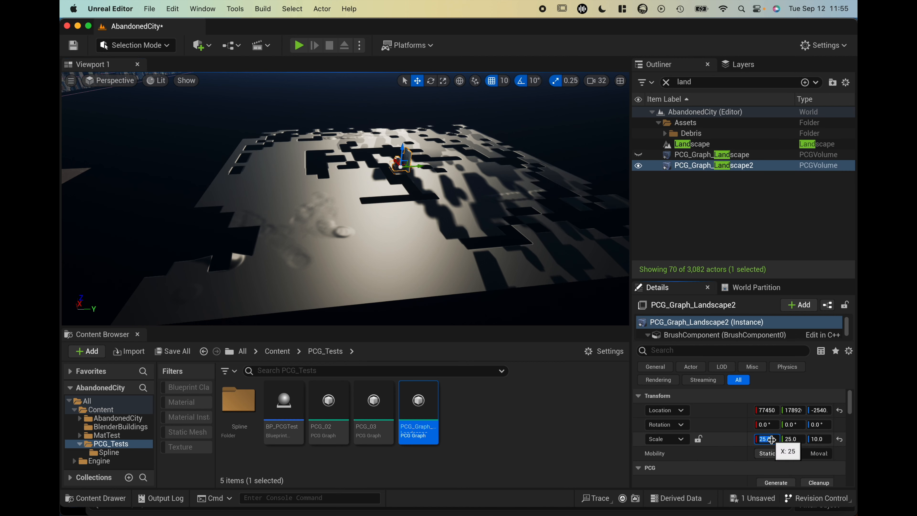
pyautogui.write('1000')
pyautogui.press('Return')
pyautogui.click(792, 440)
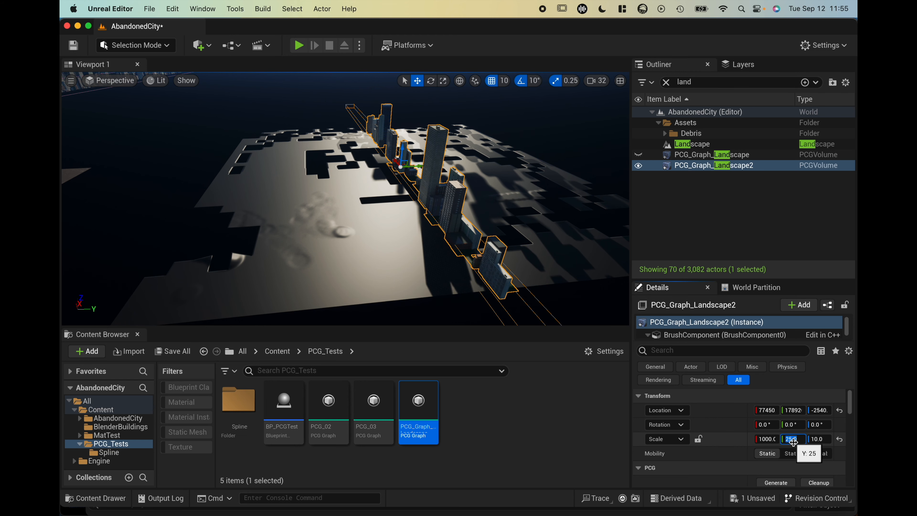
pyautogui.write('1000')
pyautogui.press('Return')
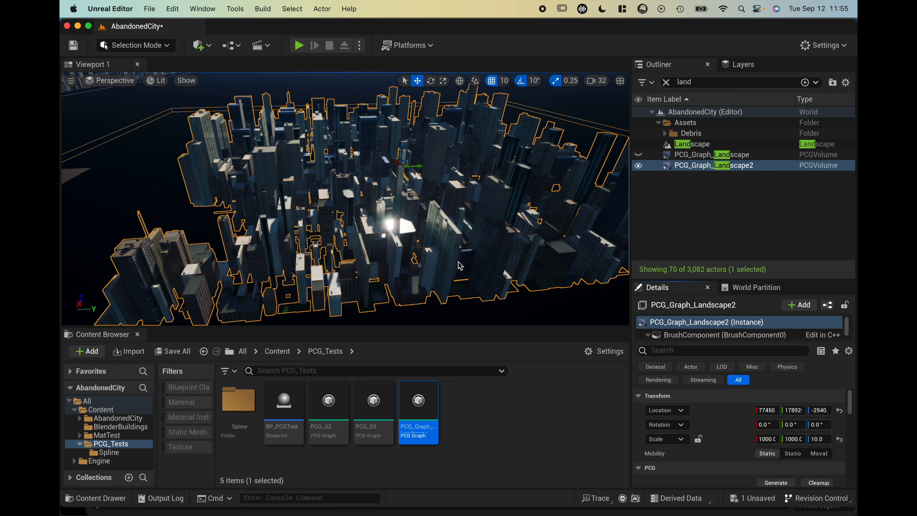
pyautogui.press('s')
pyautogui.moveTo(450, 223); pyautogui.dragTo(450, 222, button='right')
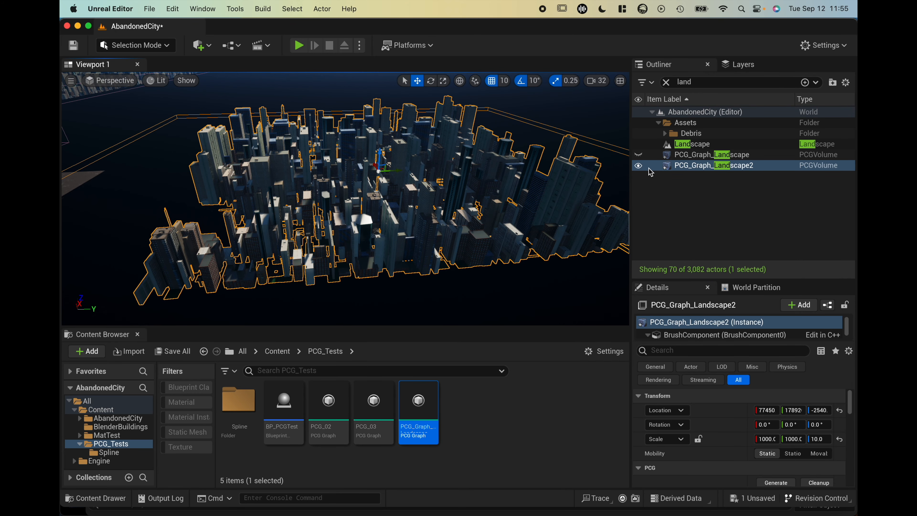
# - Hide the newly placed PCG_Graph_Landscape2 volume and delete it from the level
pyautogui.click(638, 166)
pyautogui.click(692, 168)
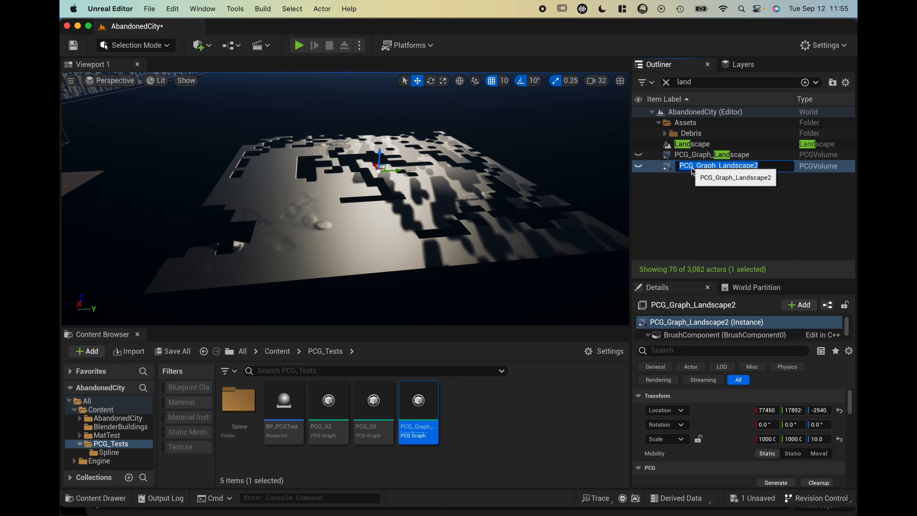
pyautogui.press('Delete')
pyautogui.rightClick(538, 423)
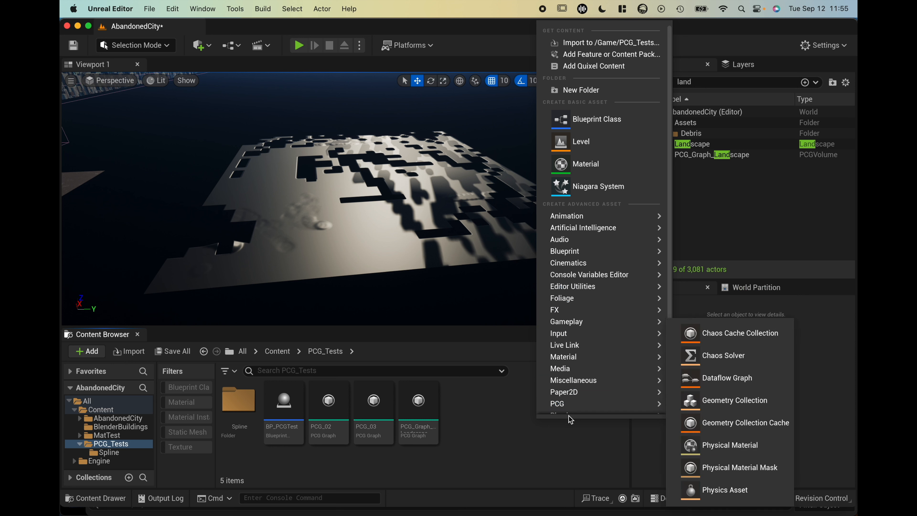
pyautogui.moveTo(571, 404)
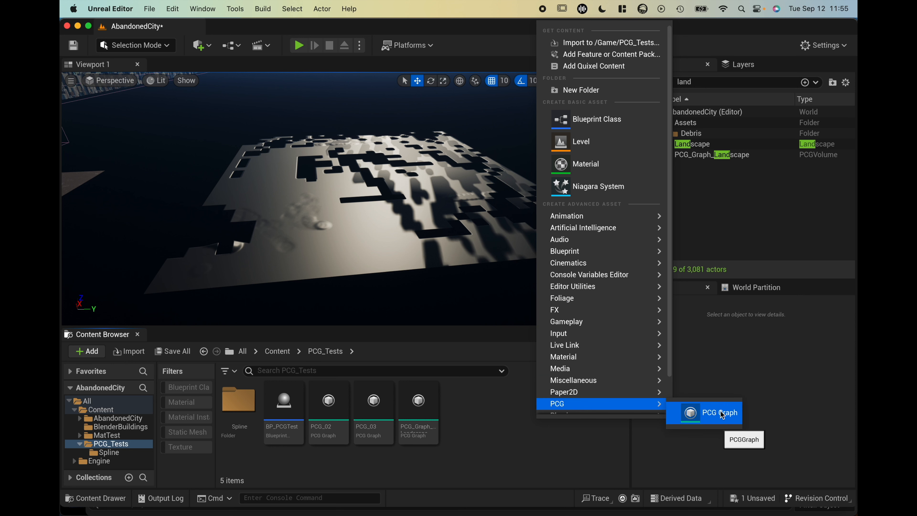
pyautogui.moveTo(644, 397)
pyautogui.write('pcg')
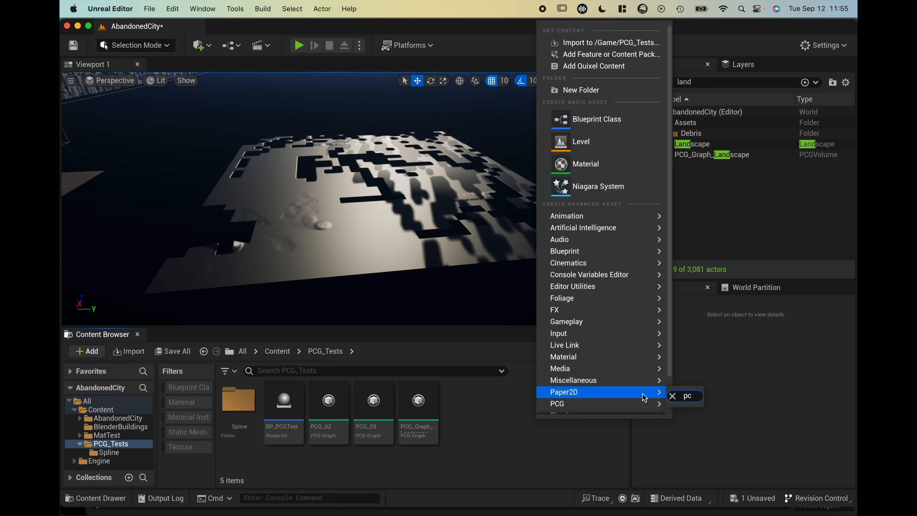
pyautogui.click(491, 424)
# - Create a new PCG Graph asset in the PCG_Tests folder and name it PCG_Tutorial_Landscape
pyautogui.rightClick(493, 423)
pyautogui.write('pcg')
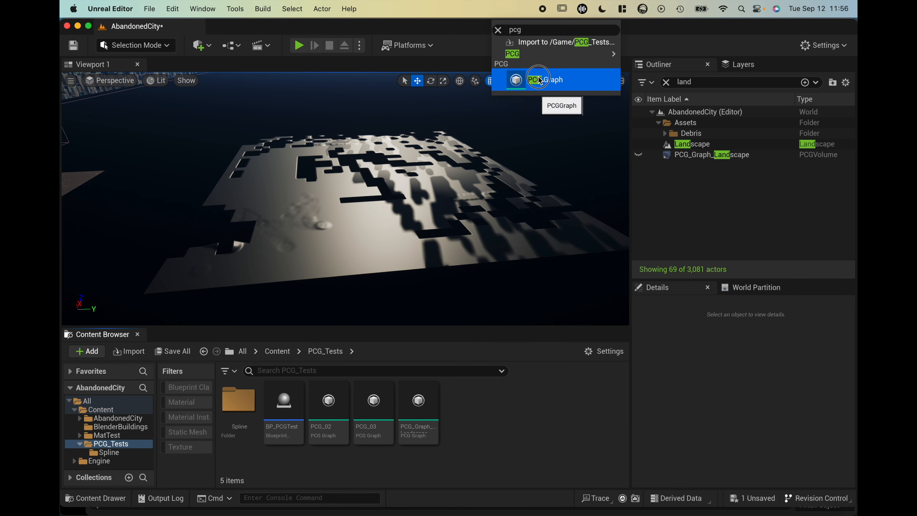
pyautogui.click(523, 80)
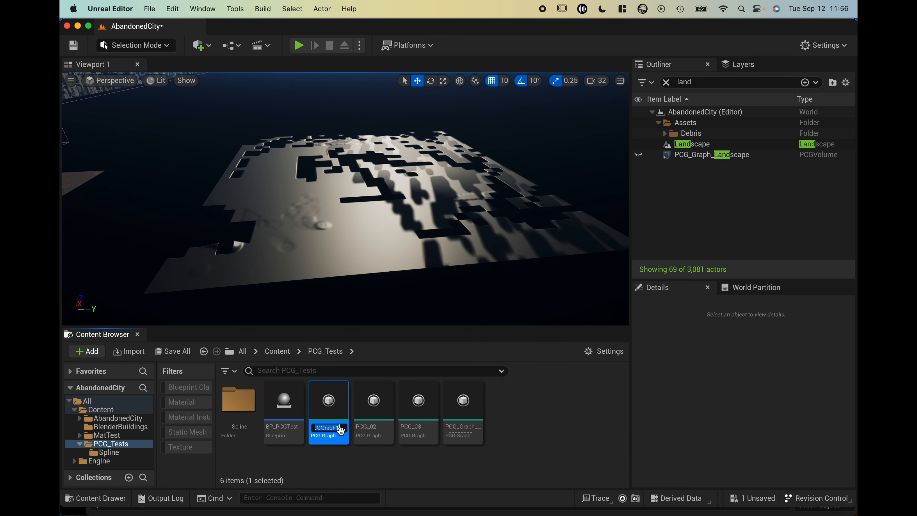
pyautogui.write('PC')
pyautogui.press('Return')
pyautogui.click(538, 425)
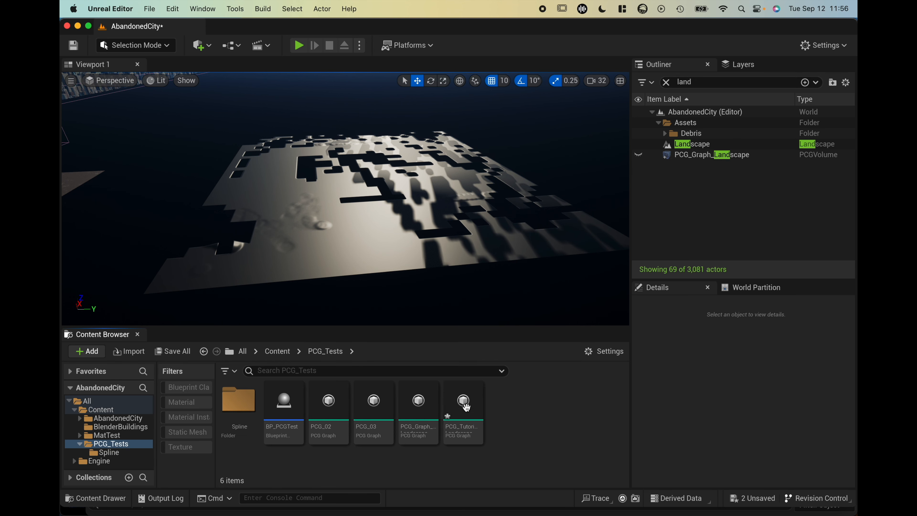
# - Open the new tutorial landscape graph below the level view and expand the Input node to expose all its pins
pyautogui.doubleClick(466, 407)
pyautogui.moveTo(512, 156); pyautogui.dragTo(477, 229)
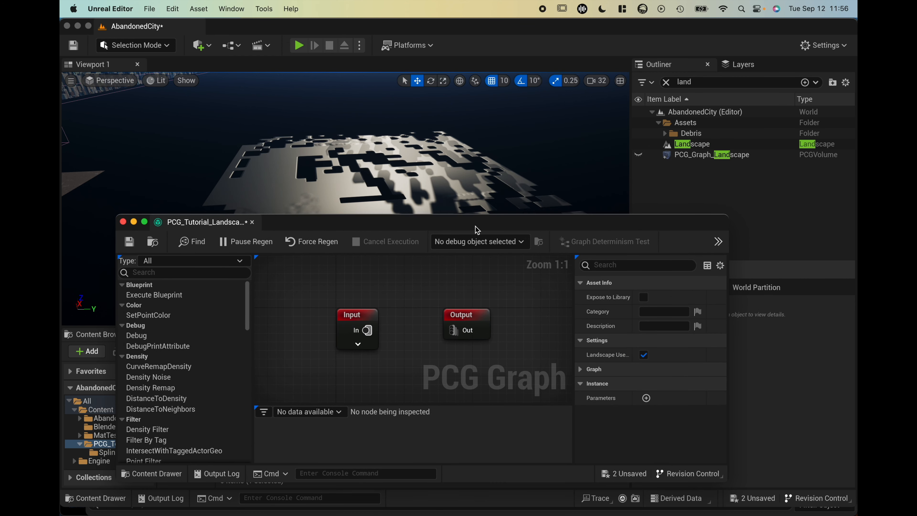
pyautogui.click(366, 347)
pyautogui.scroll(-3, 464, 368)
pyautogui.hscroll(2, 464, 369)
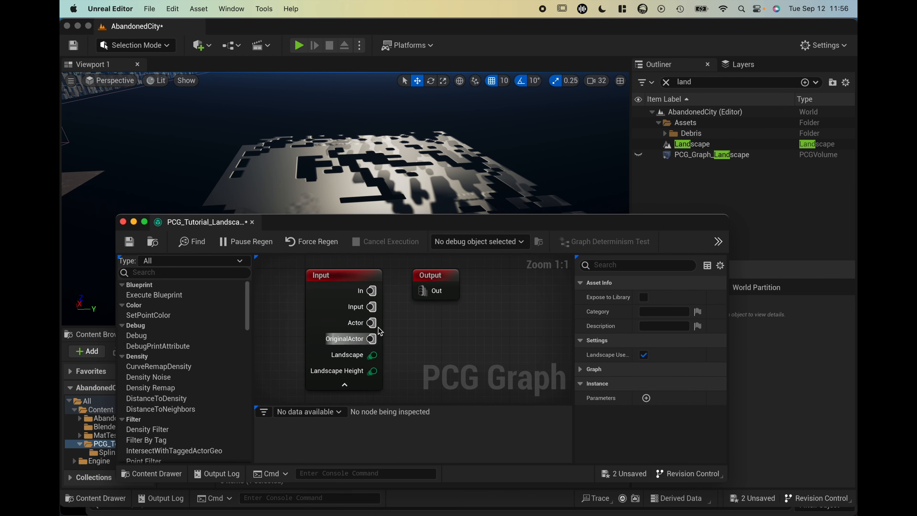
# - Move the Output node farther away from the Input node to make room for nodes between them
pyautogui.moveTo(436, 278); pyautogui.dragTo(551, 277)
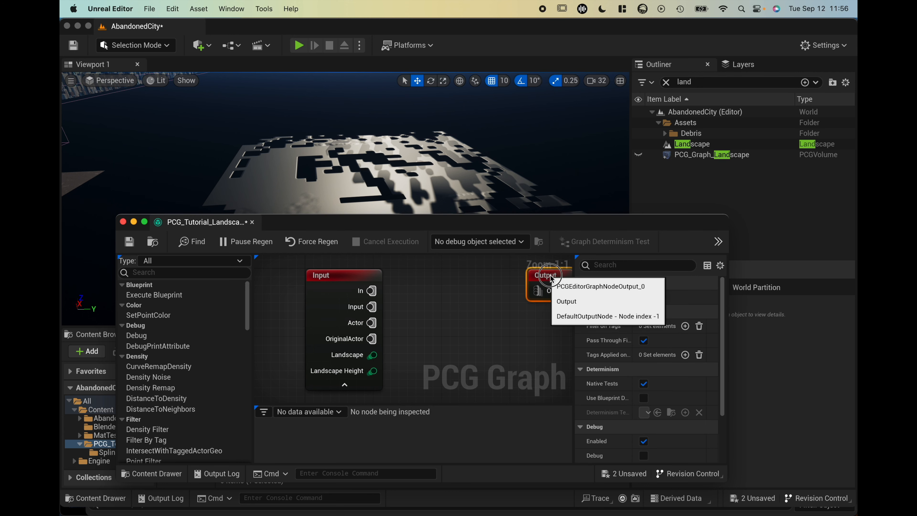
pyautogui.hscroll(2, 461, 313)
pyautogui.scroll(-1, 461, 314)
pyautogui.scroll(-5, 432, 313)
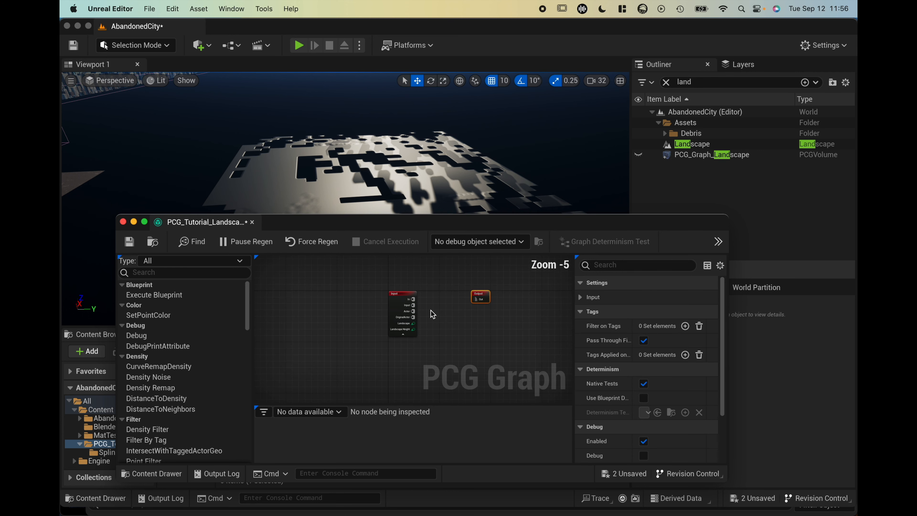
# - Add a Surface Sampler node between the Input and Output nodes of the tutorial landscape graph
pyautogui.scroll(4, 432, 313)
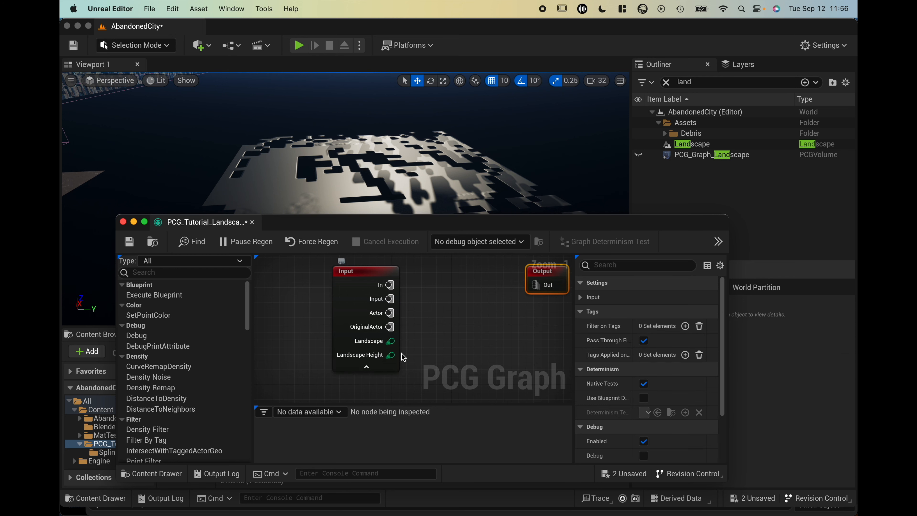
pyautogui.moveTo(390, 313); pyautogui.dragTo(441, 314)
pyautogui.click(451, 337)
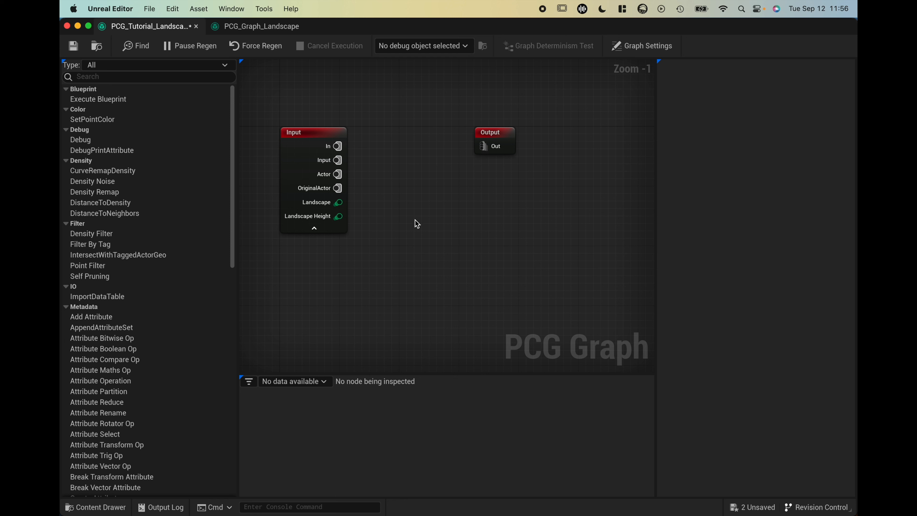
pyautogui.rightClick(417, 224)
pyautogui.write('g')
pyautogui.press('BackSpace')
pyautogui.write('sampler')
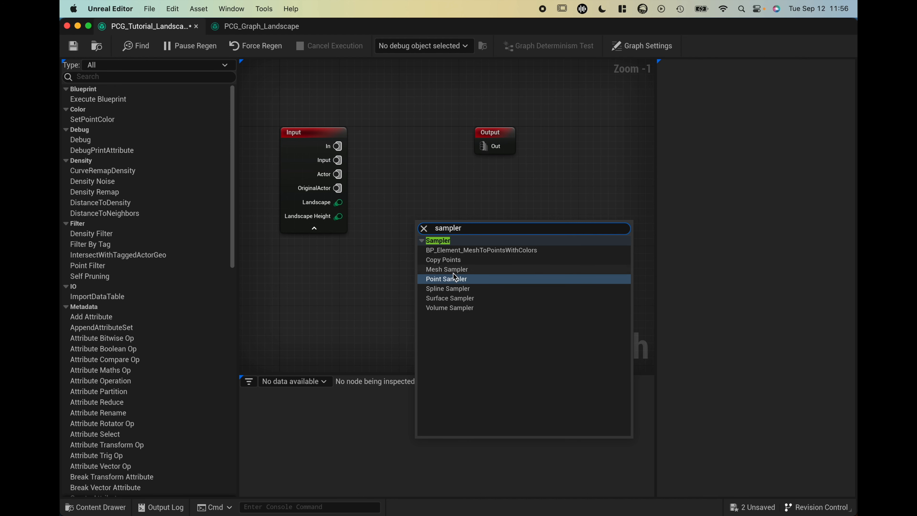
pyautogui.click(451, 299)
# - Add a Transform Points node and a Static Mesh Spawner node after the Surface Sampler
pyautogui.rightClick(504, 208)
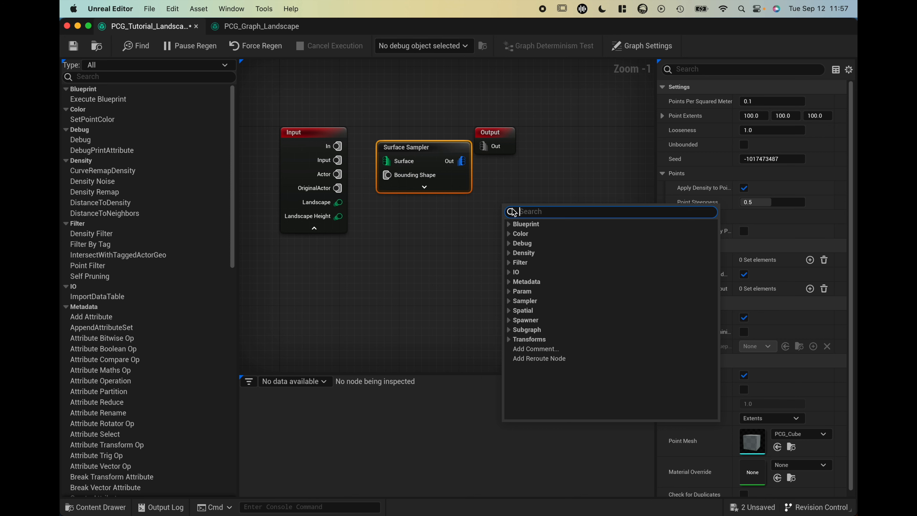
pyautogui.write('transform')
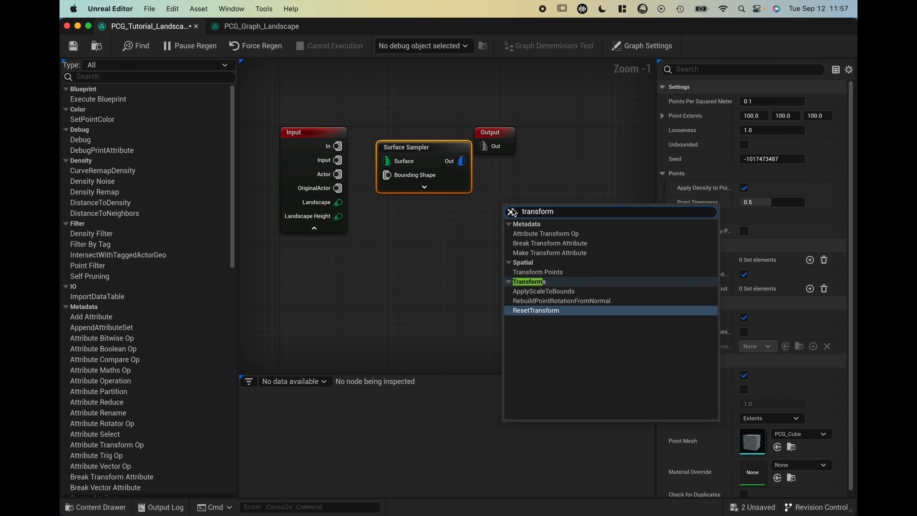
pyautogui.click(538, 271)
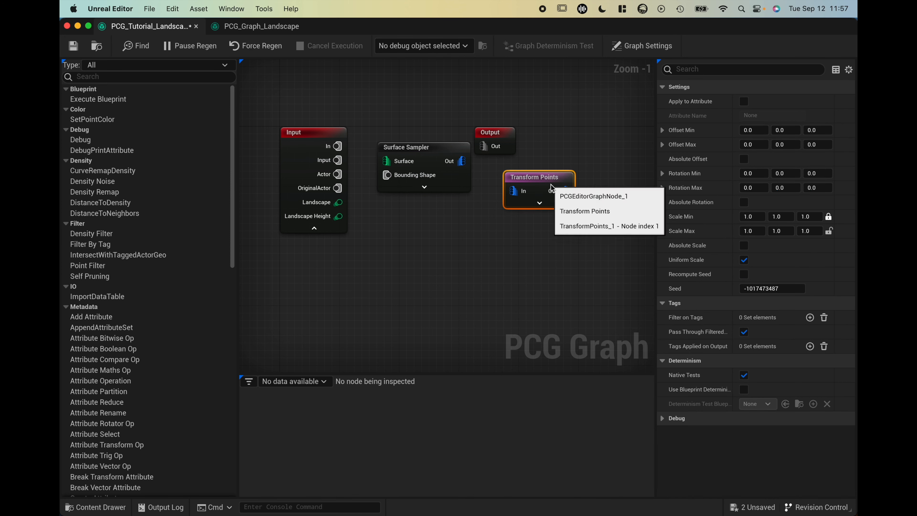
pyautogui.rightClick(560, 247)
pyautogui.write('stati')
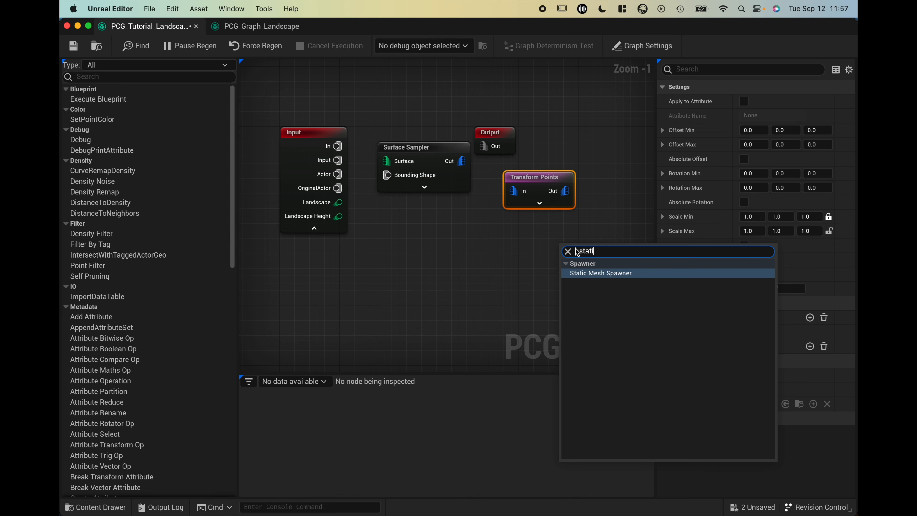
pyautogui.click(601, 273)
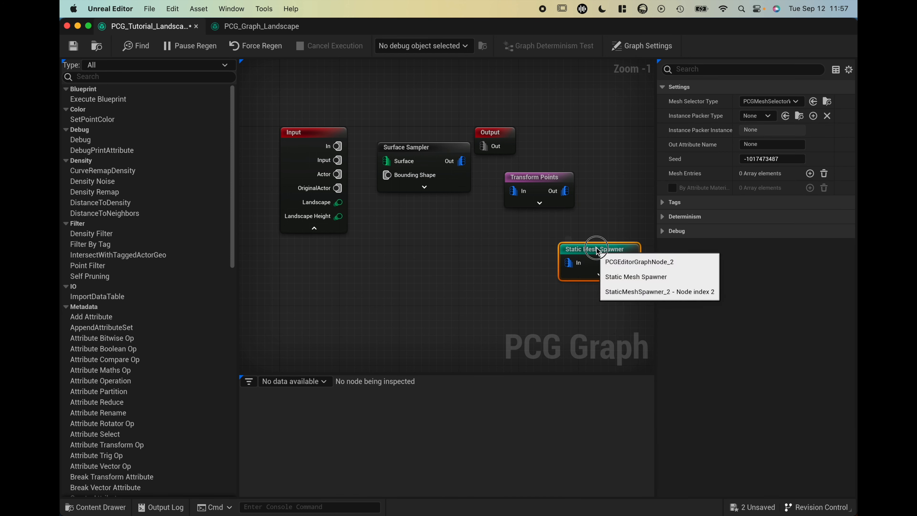
# - Widen the graph area, place the Output node after the Static Mesh Spawner and align the tops of all nodes in one row
pyautogui.scroll(-1, 615, 189)
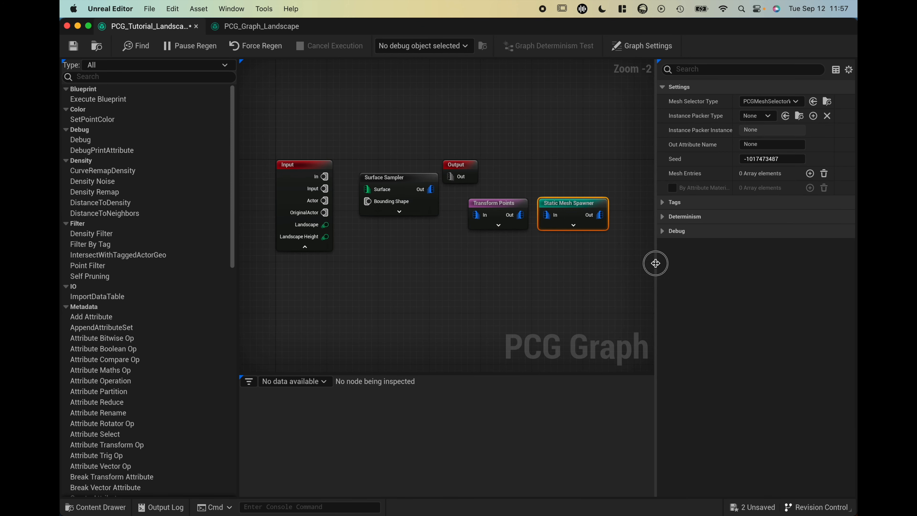
pyautogui.moveTo(657, 263); pyautogui.dragTo(732, 264)
pyautogui.moveTo(464, 167); pyautogui.dragTo(682, 164)
pyautogui.click(683, 160)
pyautogui.moveTo(295, 141); pyautogui.dragTo(691, 205)
pyautogui.hotkey('shift', 'w')
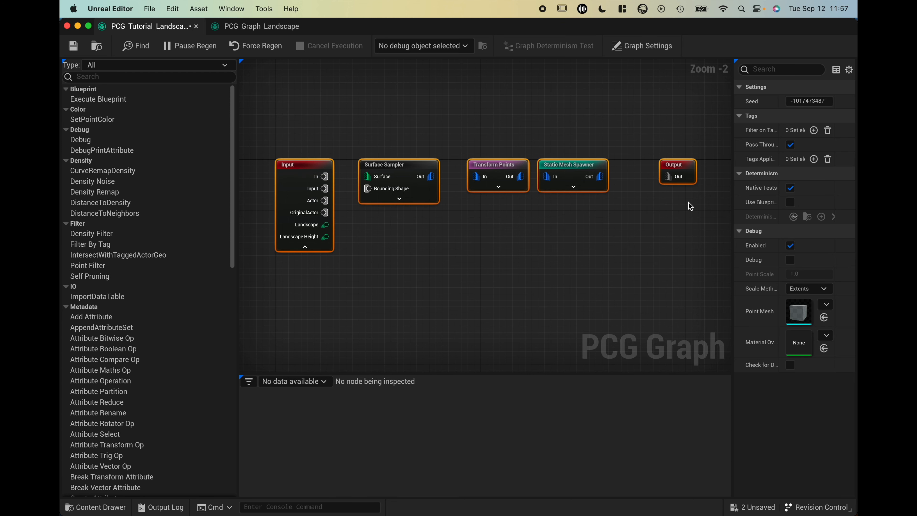
pyautogui.click(471, 258)
# - Connect the Input's Landscape pin to the sampler's Surface pin, and chain Surface Sampler, Transform Points, Static Mesh Spawner and Output
pyautogui.moveTo(325, 225); pyautogui.dragTo(363, 183)
pyautogui.moveTo(431, 177); pyautogui.dragTo(668, 177)
pyautogui.click(522, 181)
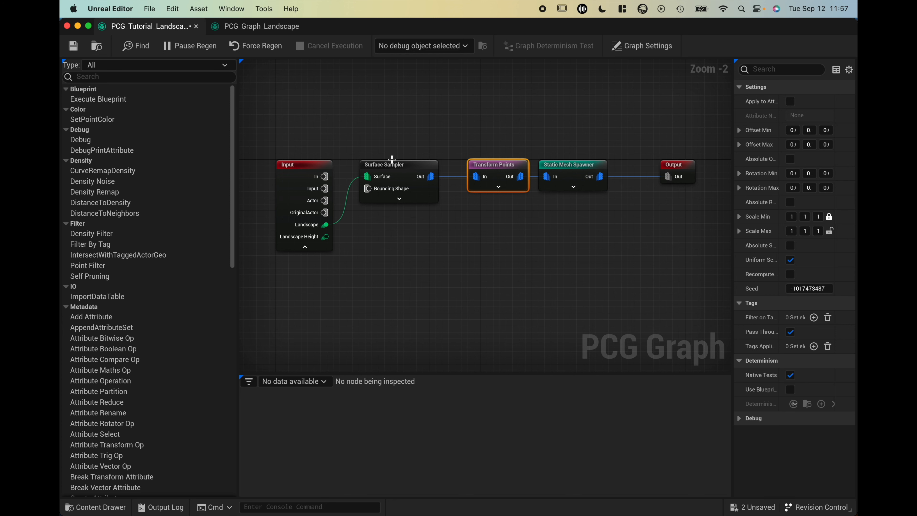
pyautogui.click(591, 202)
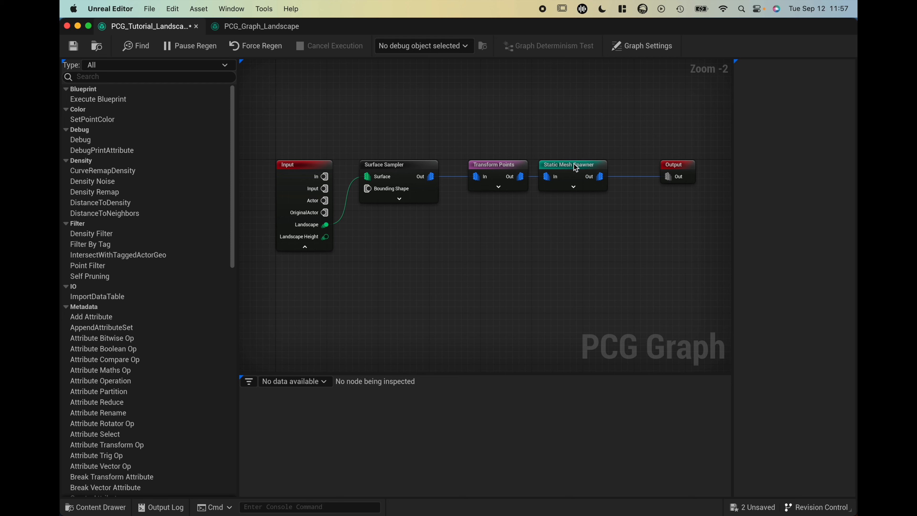
# - Move the Static Mesh Spawner slightly farther from Transform Points, add one mesh entry to it and expand that entry's Descriptor
pyautogui.moveTo(576, 168); pyautogui.dragTo(594, 169)
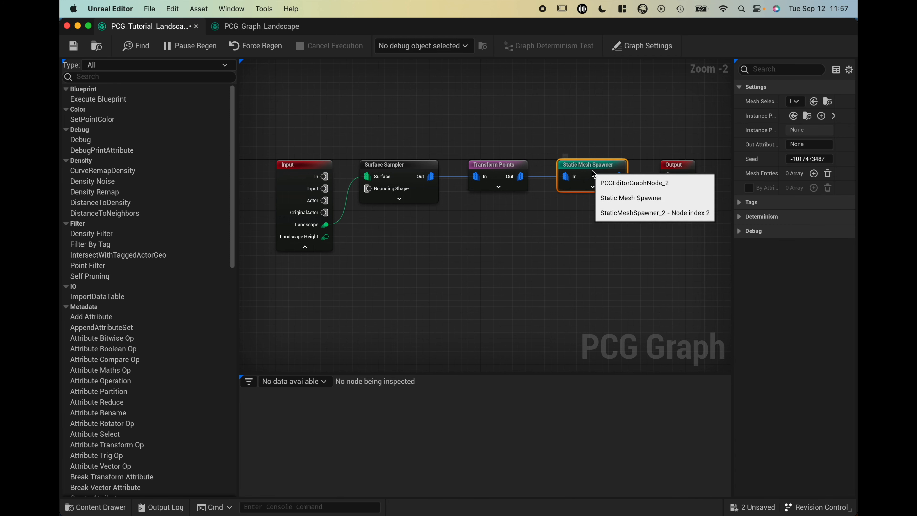
pyautogui.press('F2')
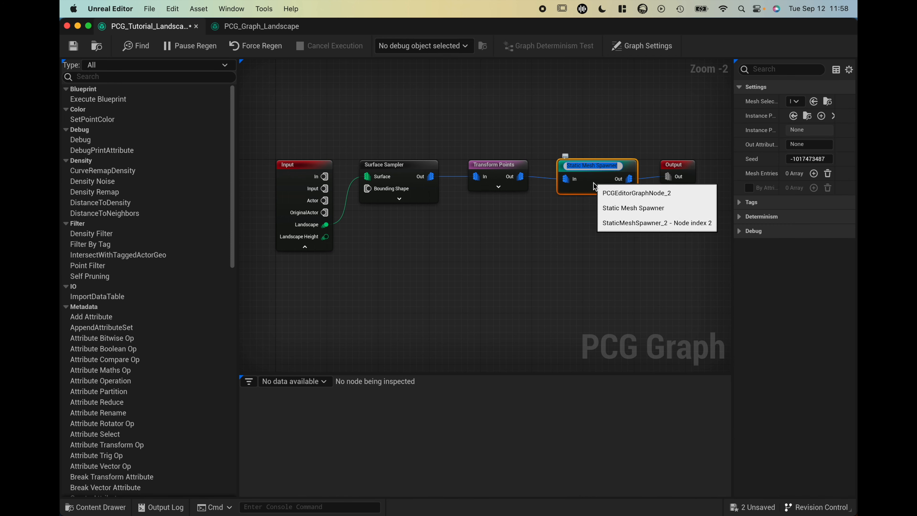
pyautogui.press('Return')
pyautogui.moveTo(733, 239); pyautogui.dragTo(663, 238)
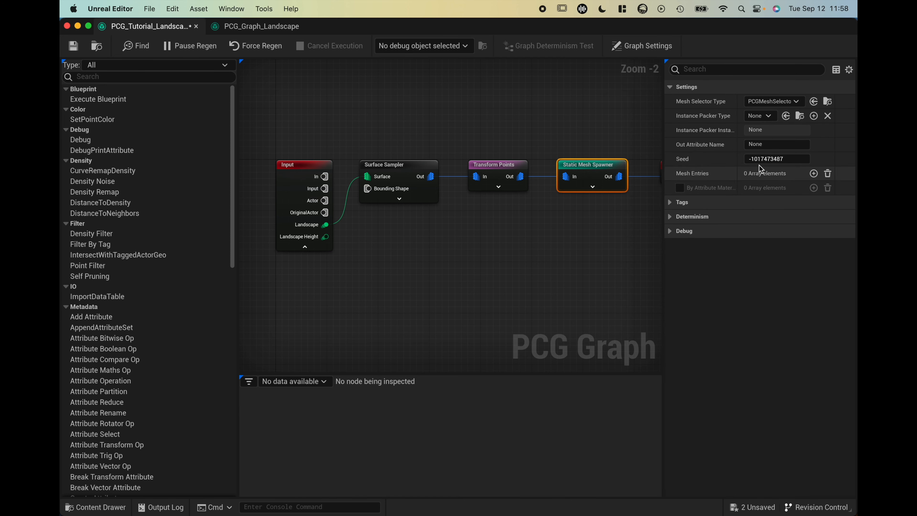
pyautogui.click(813, 174)
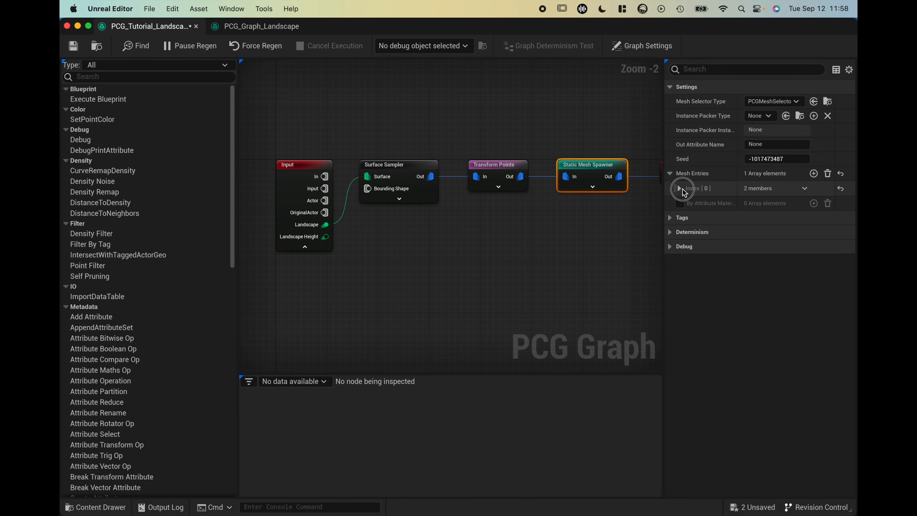
pyautogui.click(680, 188)
pyautogui.click(687, 204)
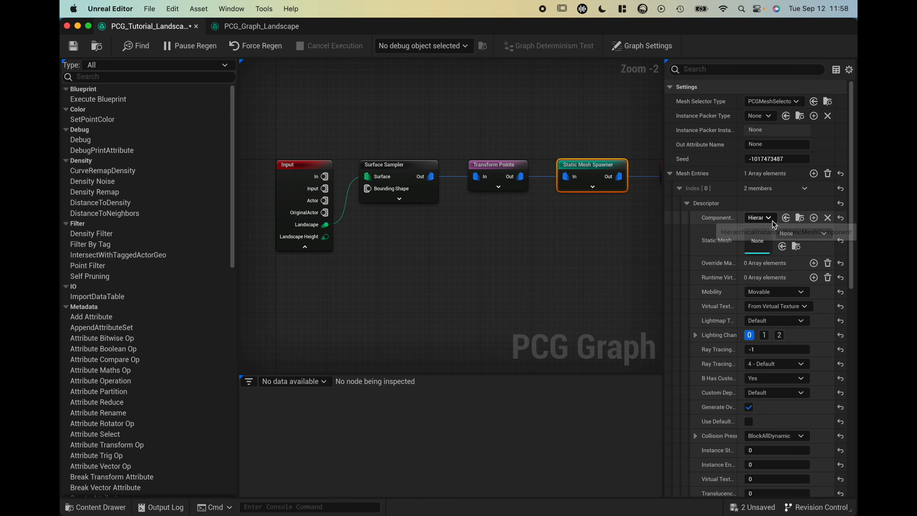
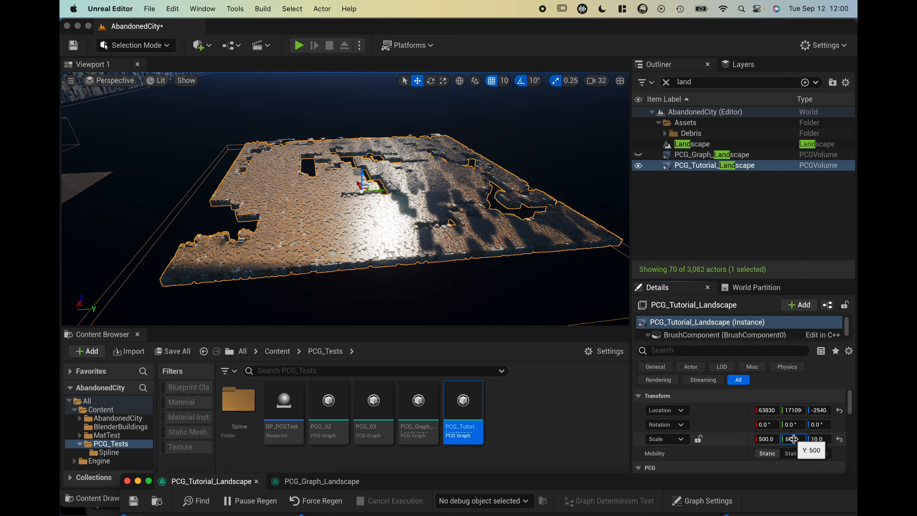
# - Set the PCG_Tutorial_Landscape volume's scale to 600 in Y and 10 in Z, and inspect the generated buildings up close
pyautogui.press('Return')
pyautogui.click(819, 439)
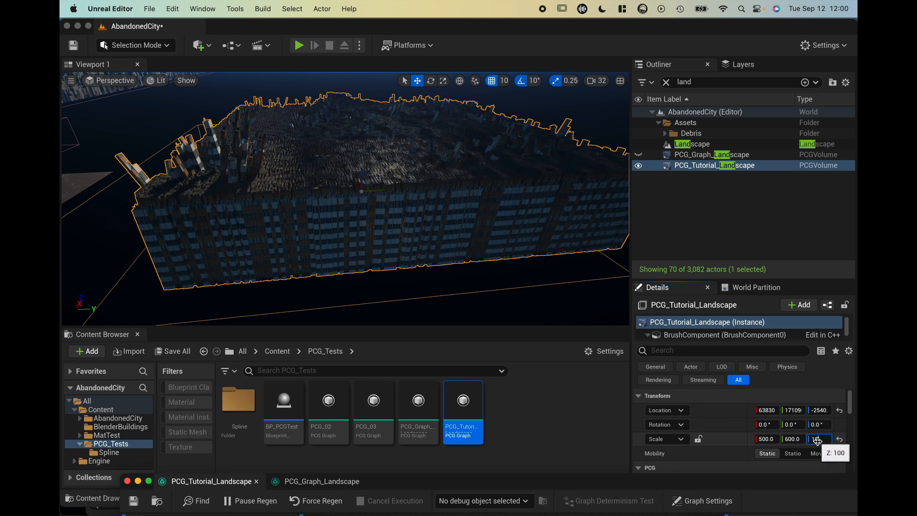
pyautogui.press('Return')
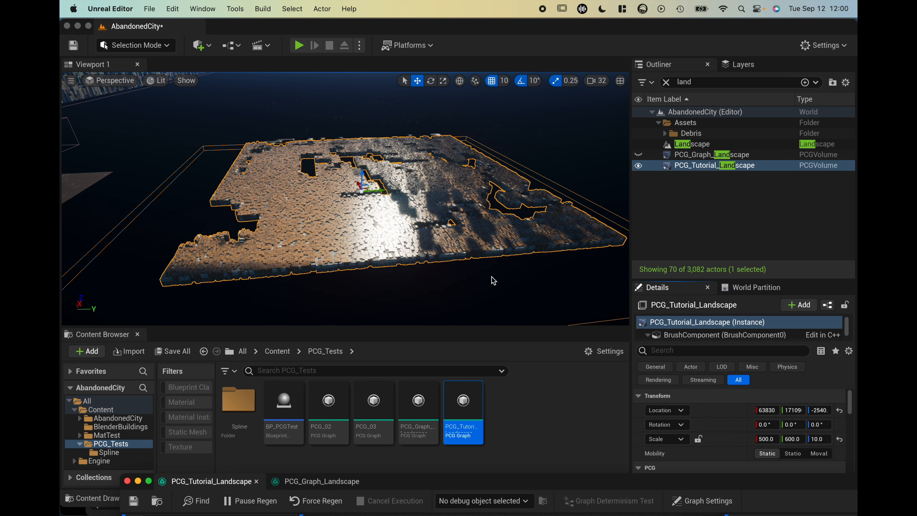
pyautogui.scroll(10, 345, 199)
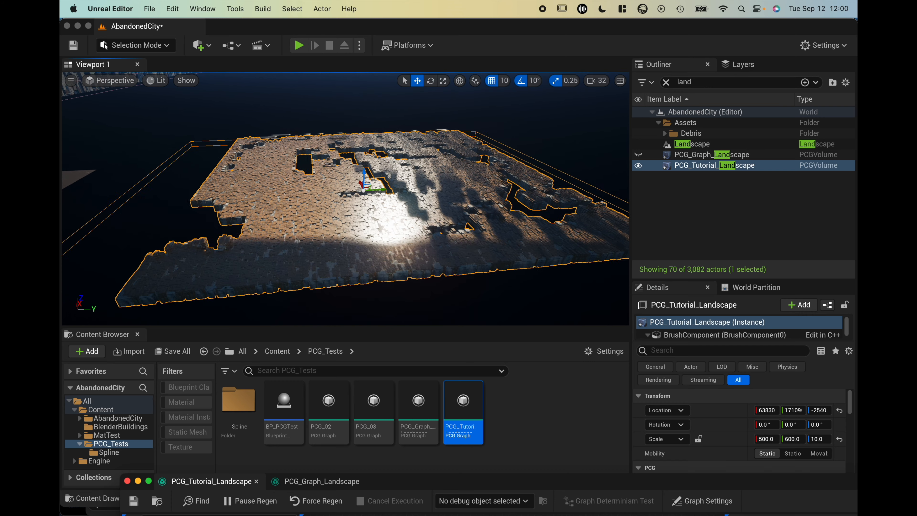
pyautogui.press('q')
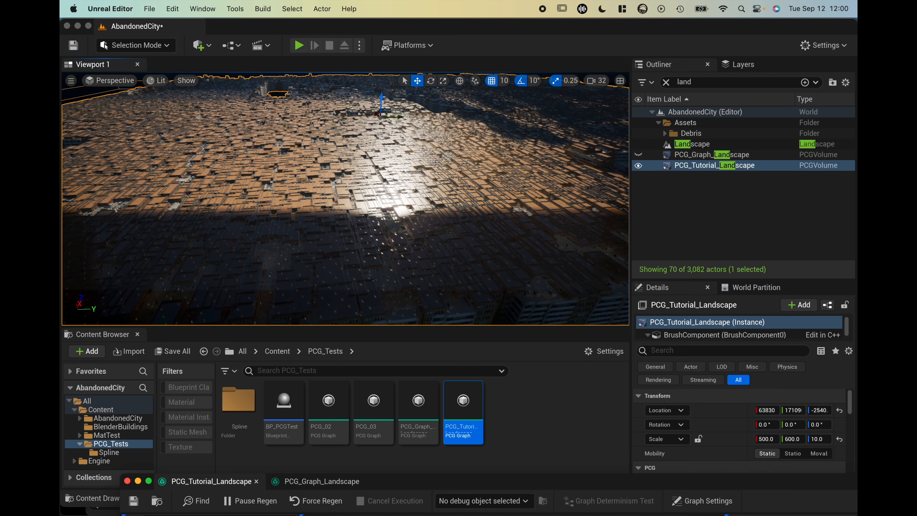
pyautogui.press('q')
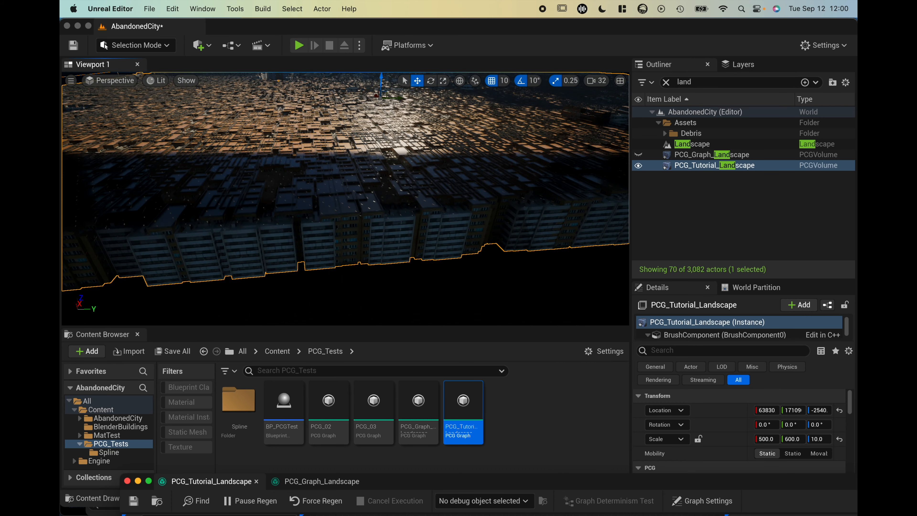
pyautogui.press('e')
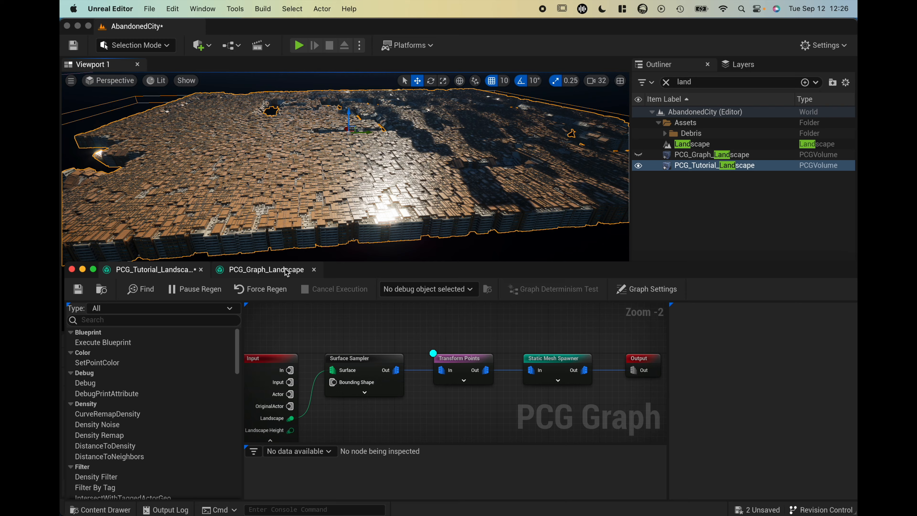
# - Raise the graph window slightly below the level view and turn off debug display on the Transform Points node
pyautogui.click(350, 273)
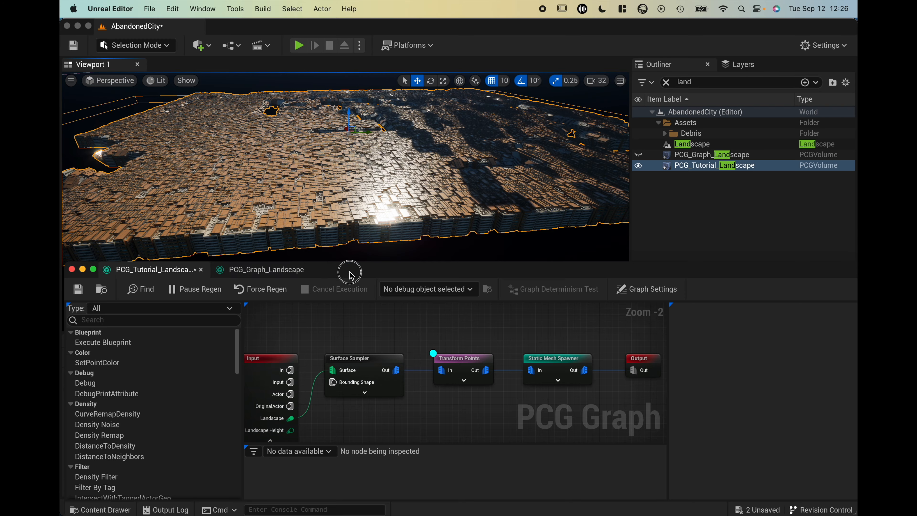
pyautogui.moveTo(350, 273)
pyautogui.mouseDown()
pyautogui.moveTo(345, 213)
pyautogui.moveTo(379, 238)
pyautogui.moveTo(351, 268)
pyautogui.mouseUp()
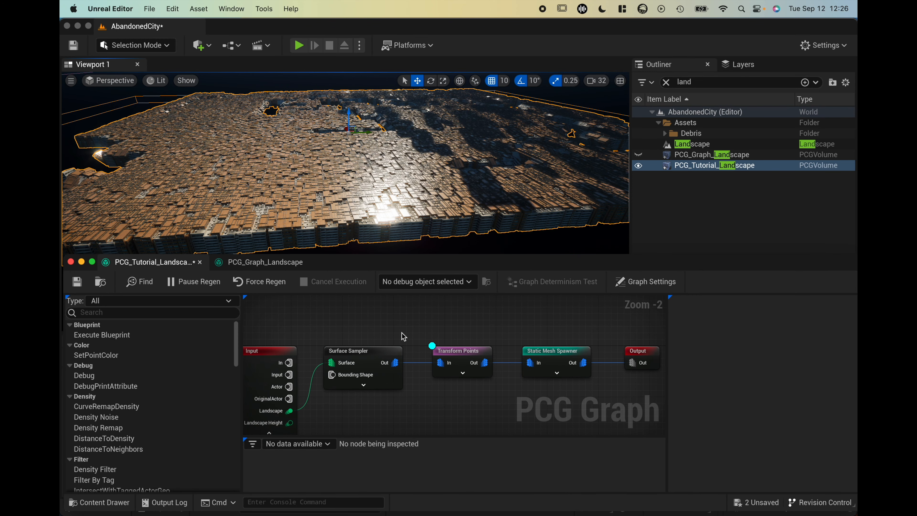
pyautogui.click(462, 357)
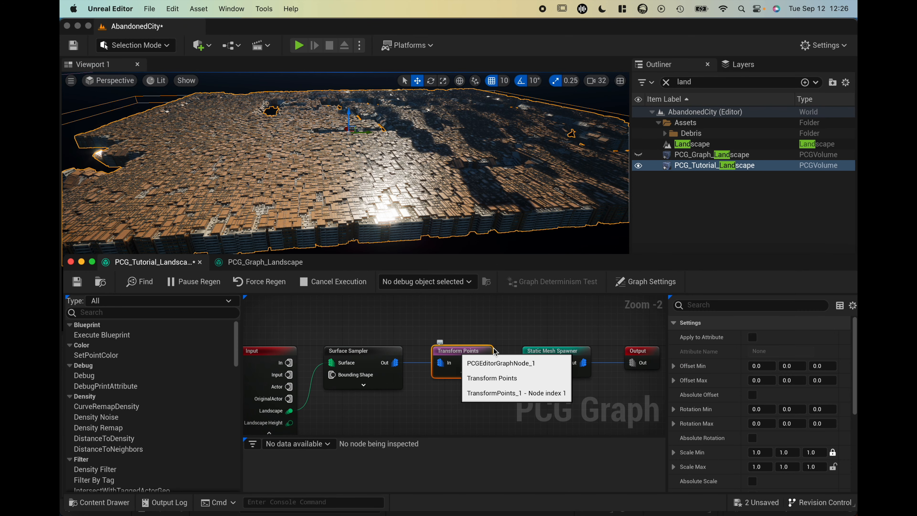
pyautogui.click(506, 351)
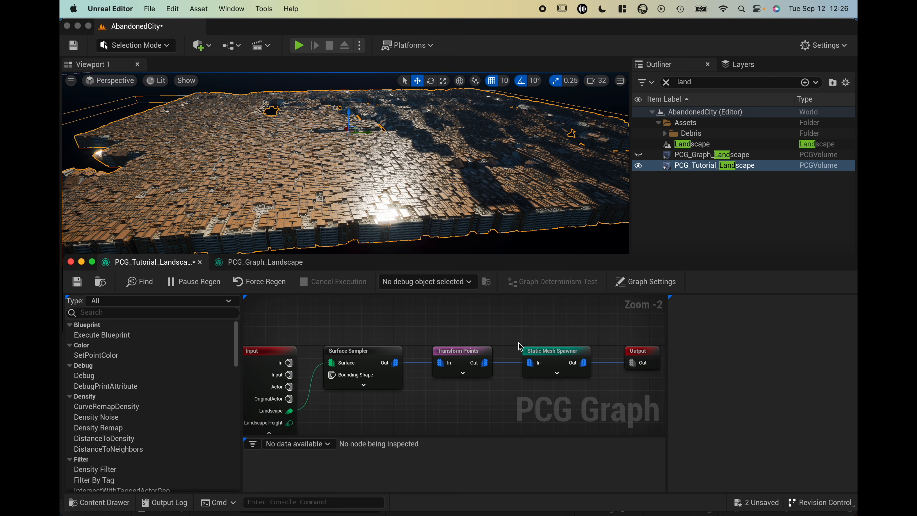
# - Disable the Static Mesh Spawner node in the tutorial landscape graph
pyautogui.click(549, 355)
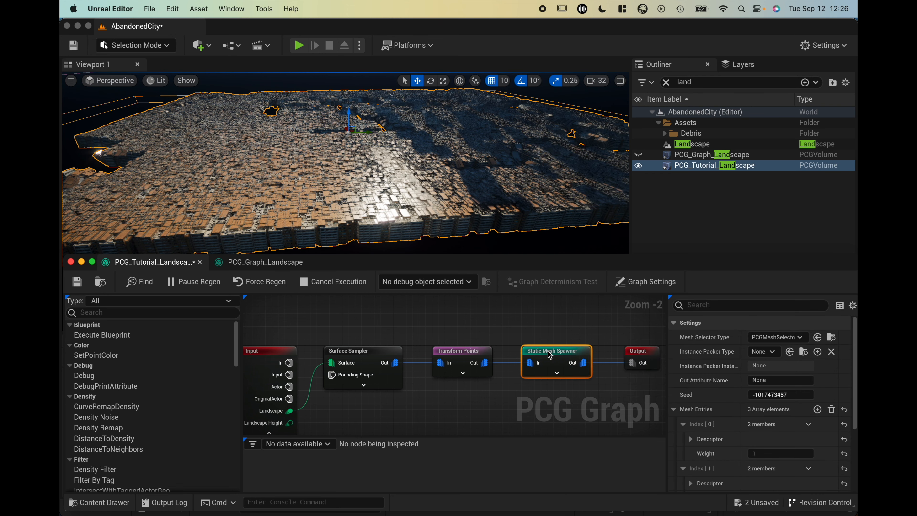
pyautogui.rightClick(550, 356)
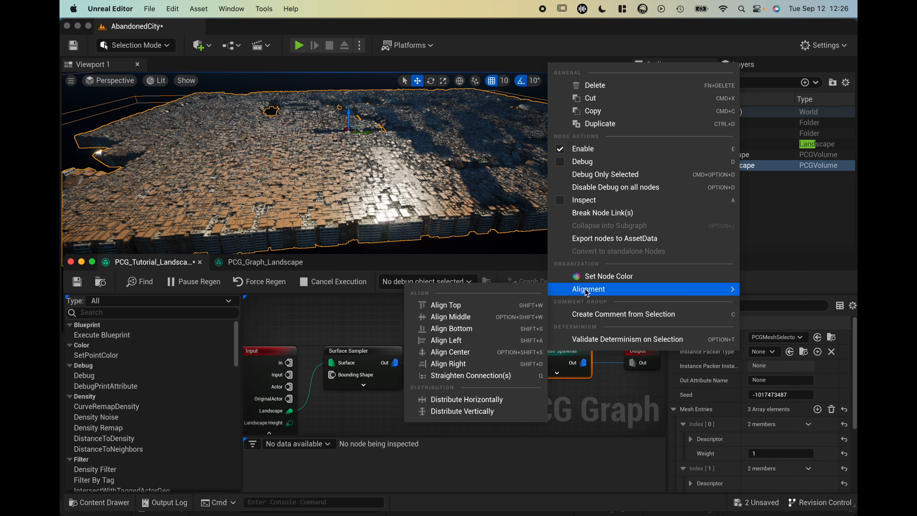
pyautogui.click(630, 151)
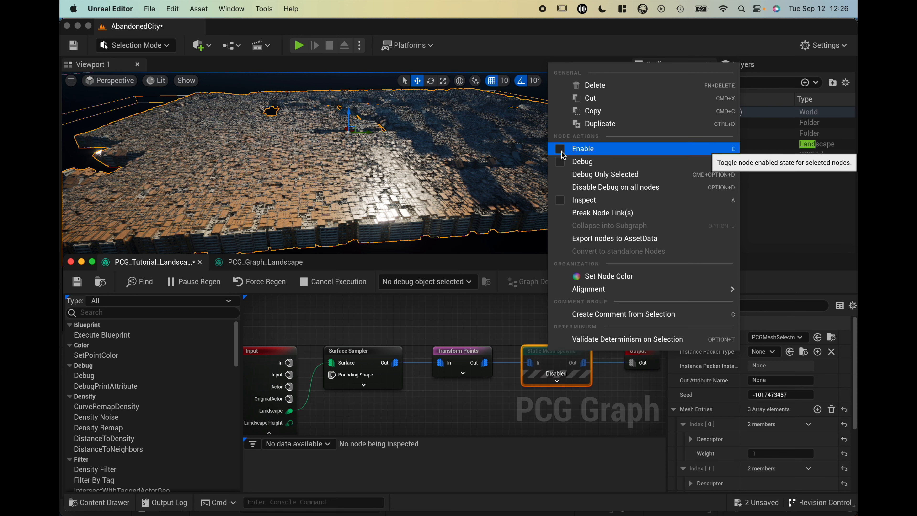
pyautogui.rightClick(507, 344)
pyautogui.click(506, 340)
pyautogui.click(546, 352)
pyautogui.click(548, 338)
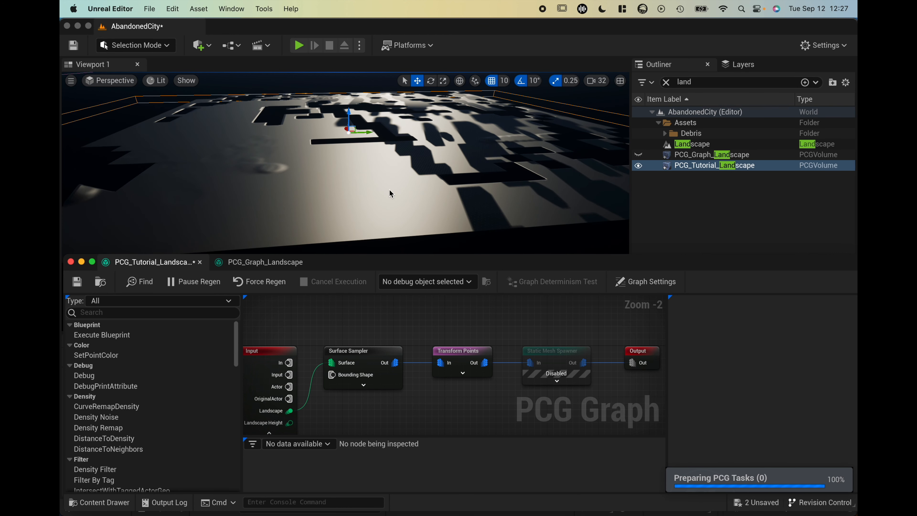
# - Force a regeneration of the tutorial landscape graph and select the disabled Static Mesh Spawner node
pyautogui.click(270, 282)
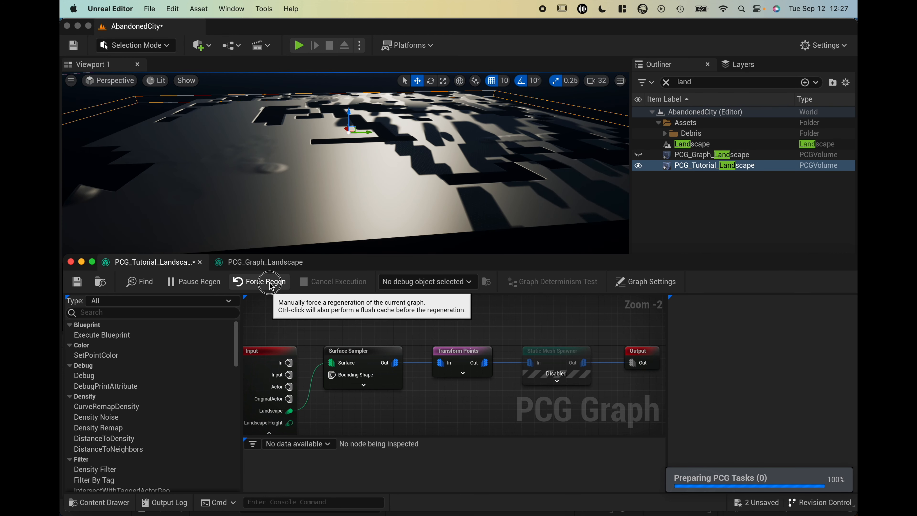
pyautogui.click(551, 352)
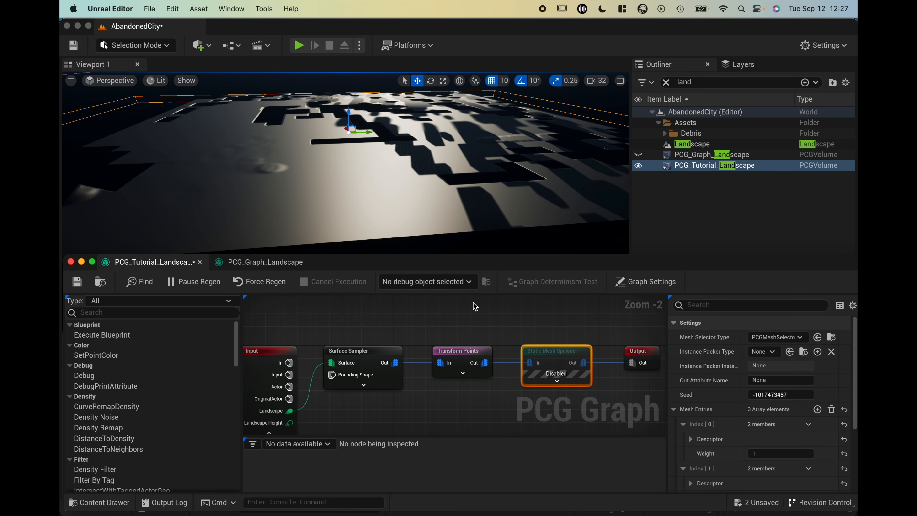
pyautogui.moveTo(345, 211); pyautogui.dragTo(395, 241, button='right')
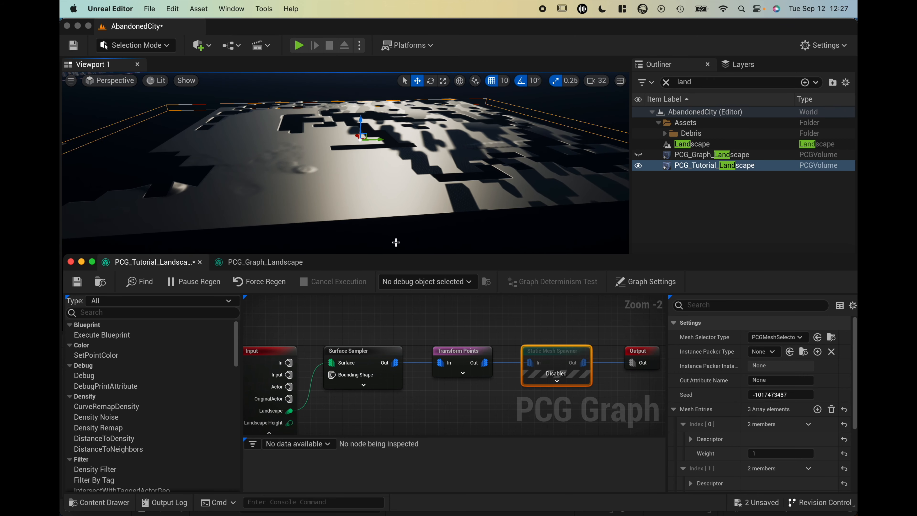
# - Turn on debug display on the Surface Sampler node and inspect the sampled points up close on the landscape
pyautogui.click(559, 339)
pyautogui.click(558, 357)
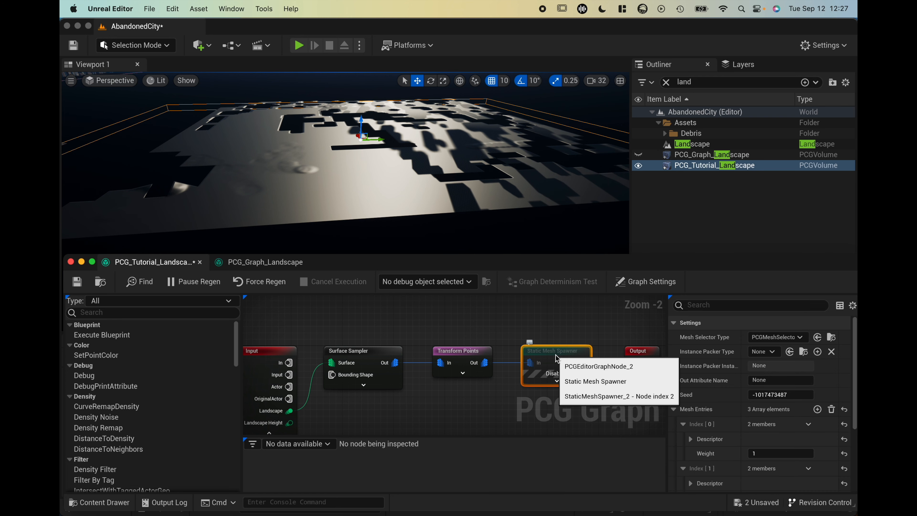
pyautogui.click(448, 332)
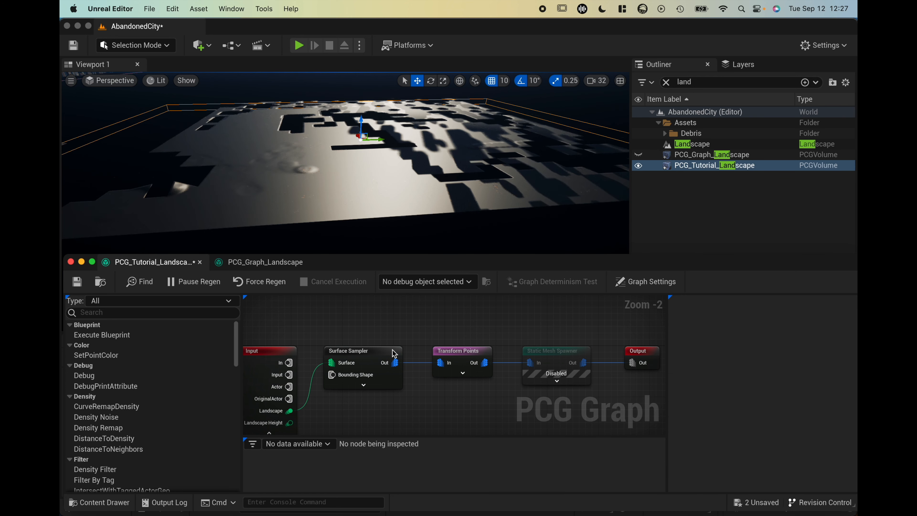
pyautogui.click(383, 357)
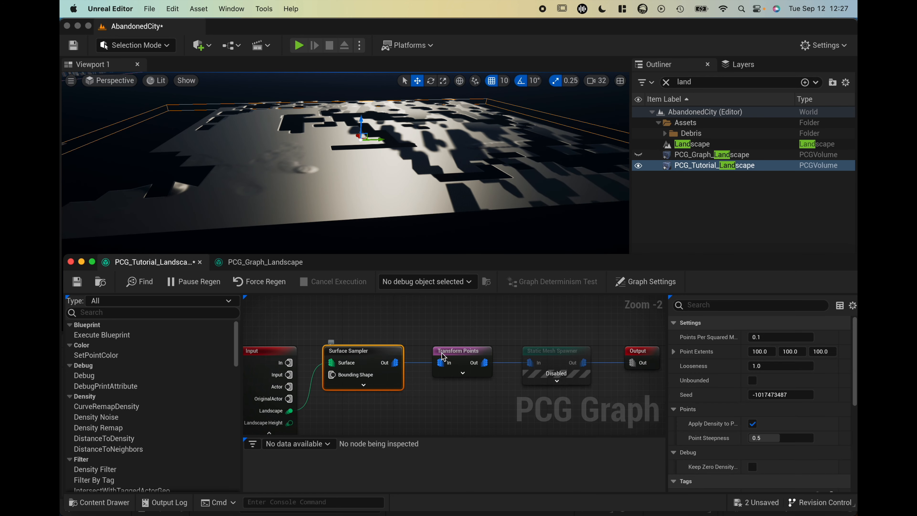
pyautogui.click(460, 352)
pyautogui.click(369, 359)
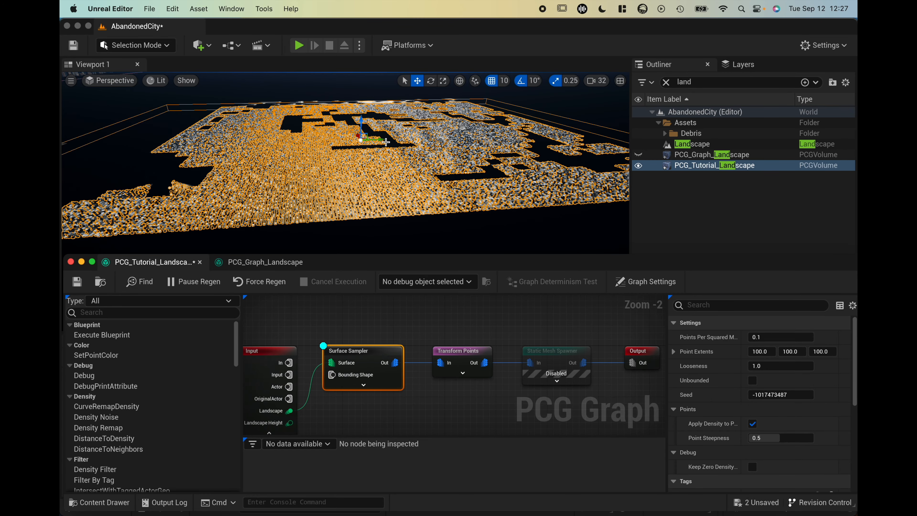
pyautogui.scroll(10, 345, 163)
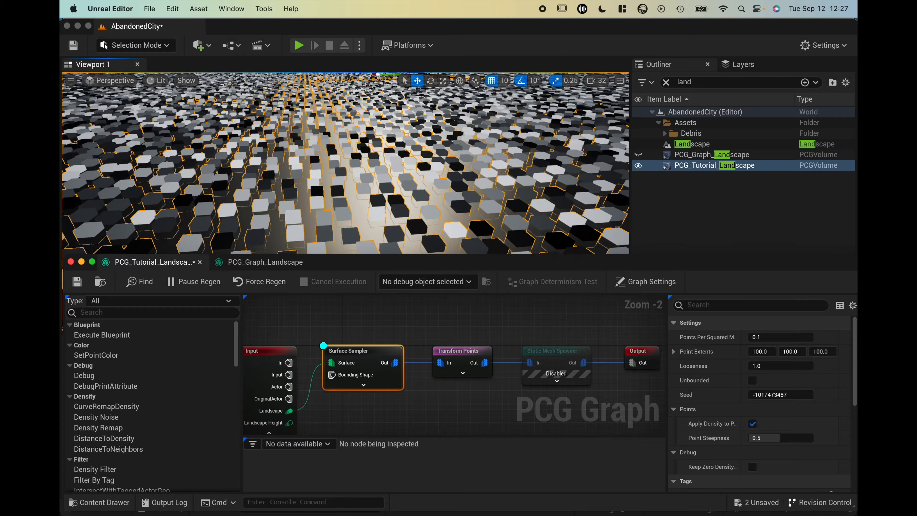
pyautogui.scroll(-4, 345, 162)
pyautogui.scroll(10, 345, 162)
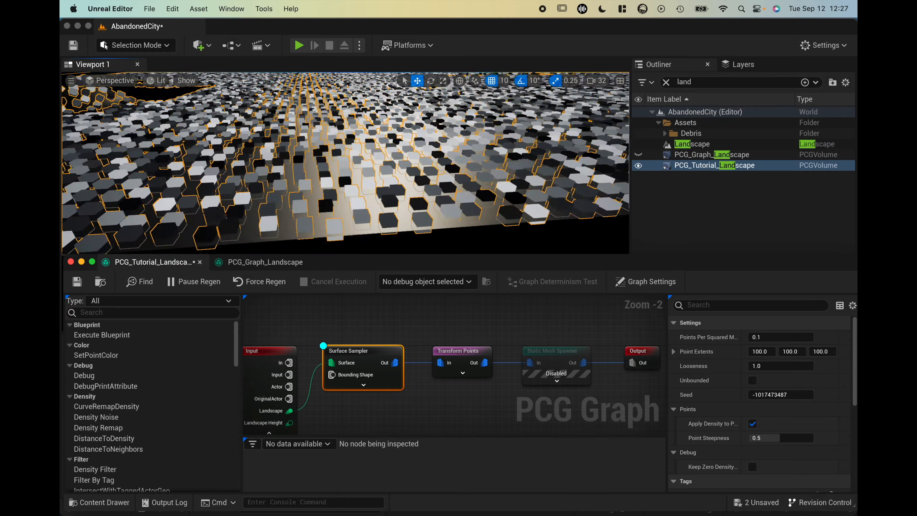
pyautogui.scroll(-12, 345, 162)
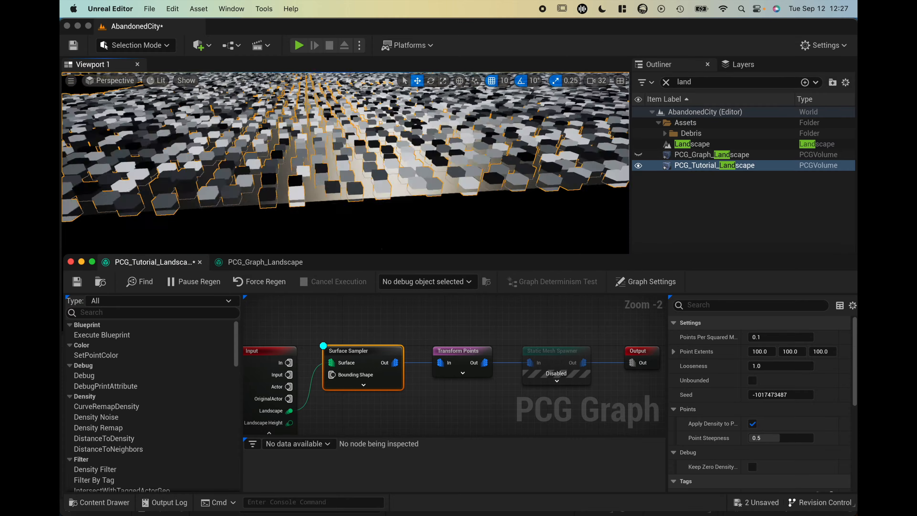
pyautogui.scroll(-8, 386, 142)
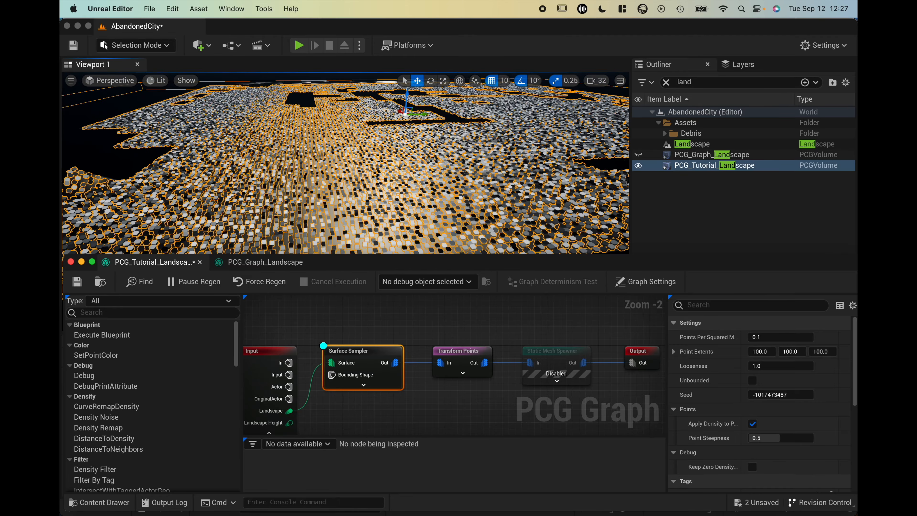
# - Set the Surface Sampler's looseness to 10 and inspect the spacing of the debug points across the landscape
pyautogui.click(541, 355)
pyautogui.click(398, 351)
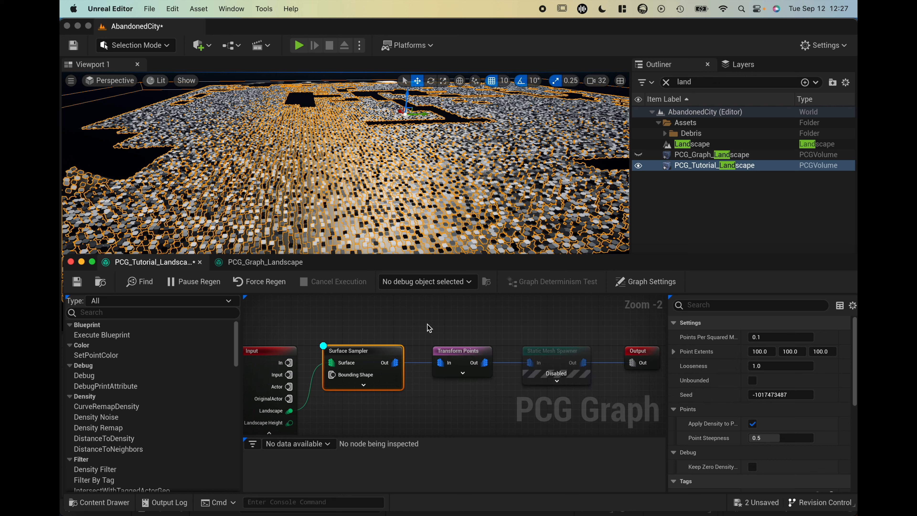
pyautogui.rightClick(464, 388)
pyautogui.click(455, 392)
pyautogui.click(344, 350)
pyautogui.click(771, 366)
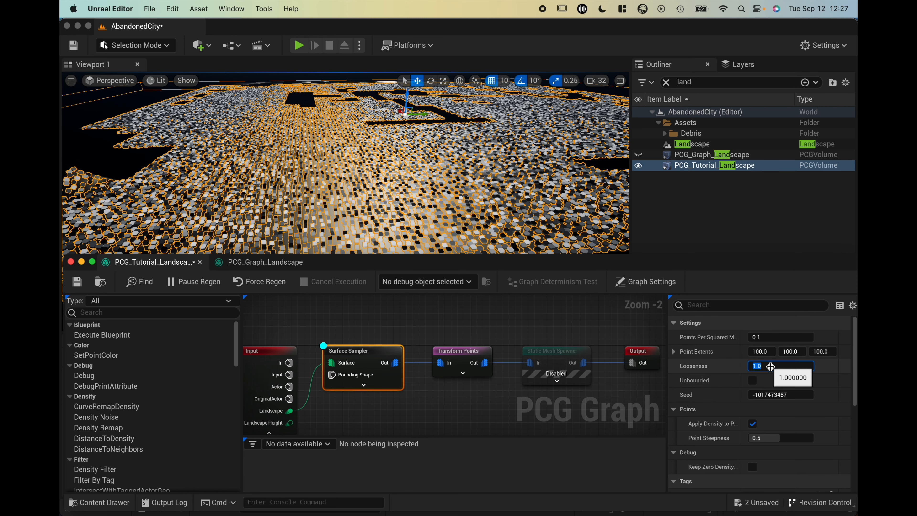
pyautogui.write('2')
pyautogui.press('Return')
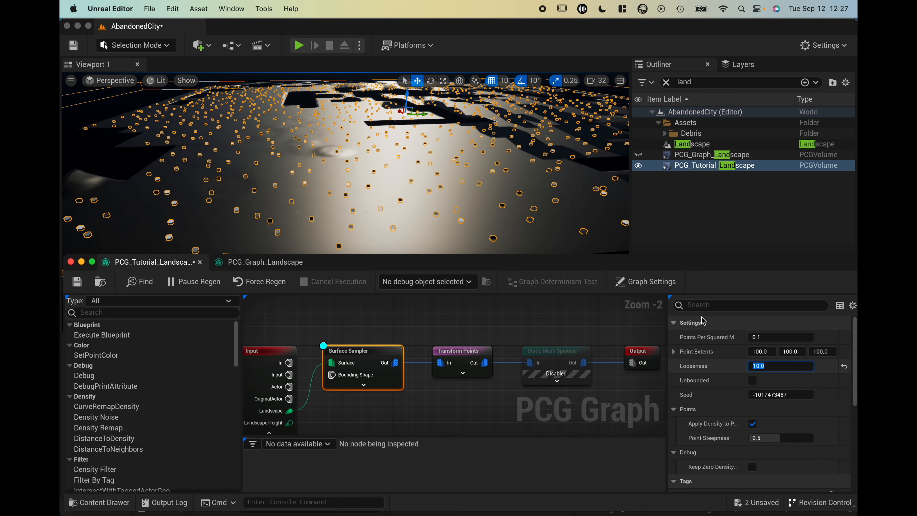
pyautogui.scroll(-10, 410, 175)
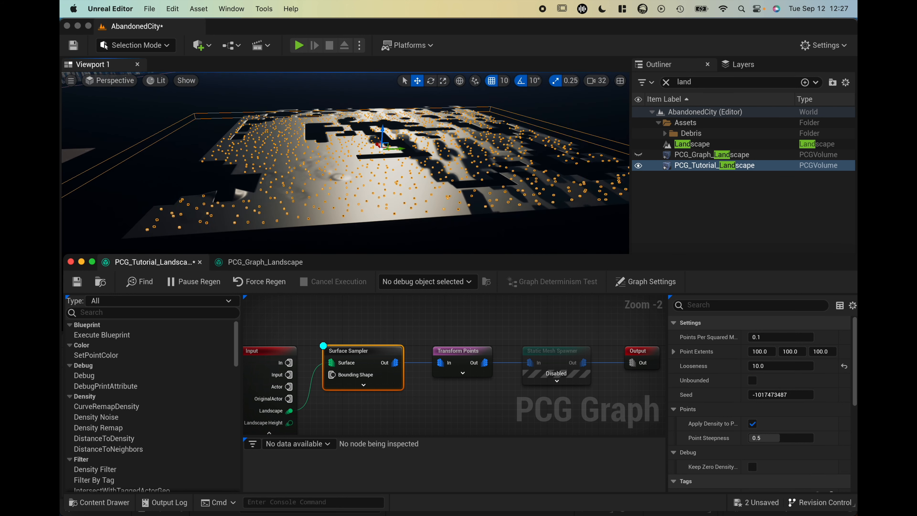
pyautogui.moveTo(345, 163)
pyautogui.mouseDown(button='right')
pyautogui.moveTo(411, 162)
pyautogui.moveTo(271, 166)
pyautogui.moveTo(307, 168)
pyautogui.moveTo(326, 184)
pyautogui.moveTo(345, 174)
pyautogui.moveTo(336, 186)
pyautogui.moveTo(345, 195)
pyautogui.moveTo(343, 162)
pyautogui.mouseUp(button='right')
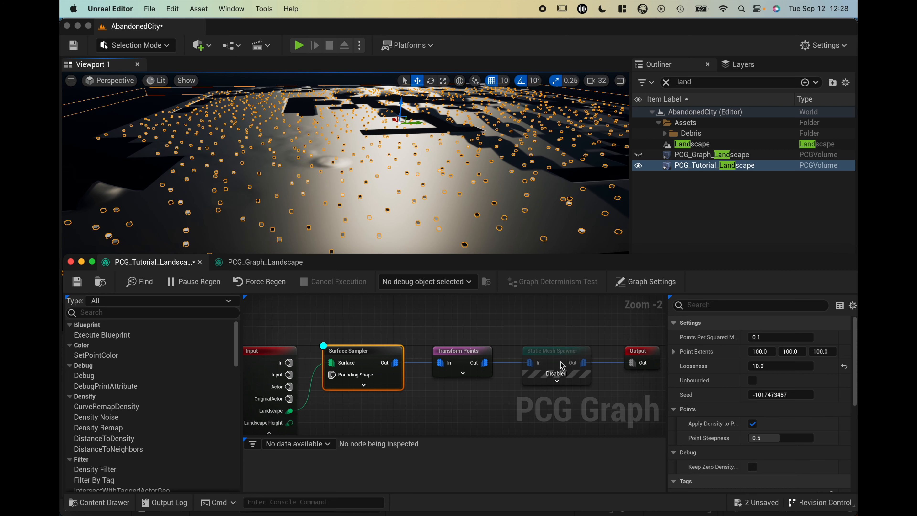
# - Enable the Static Mesh Spawner node and try Surface Sampler looseness values of 1, 5 and 10
pyautogui.click(556, 362)
pyautogui.press('e')
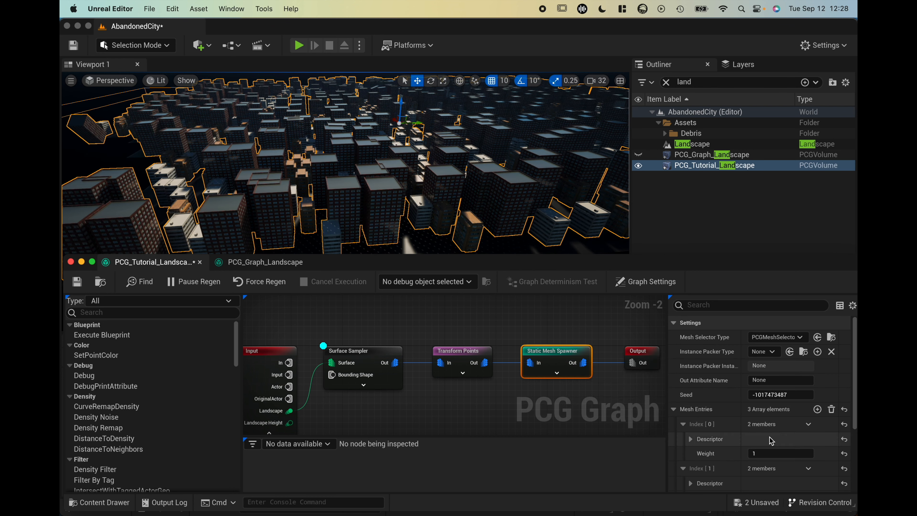
pyautogui.click(390, 354)
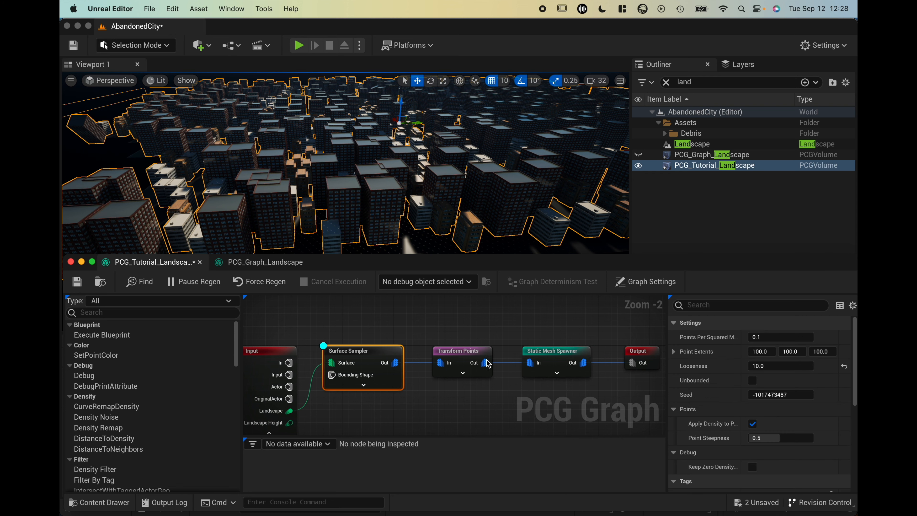
pyautogui.click(771, 367)
pyautogui.write('1')
pyautogui.press('Return')
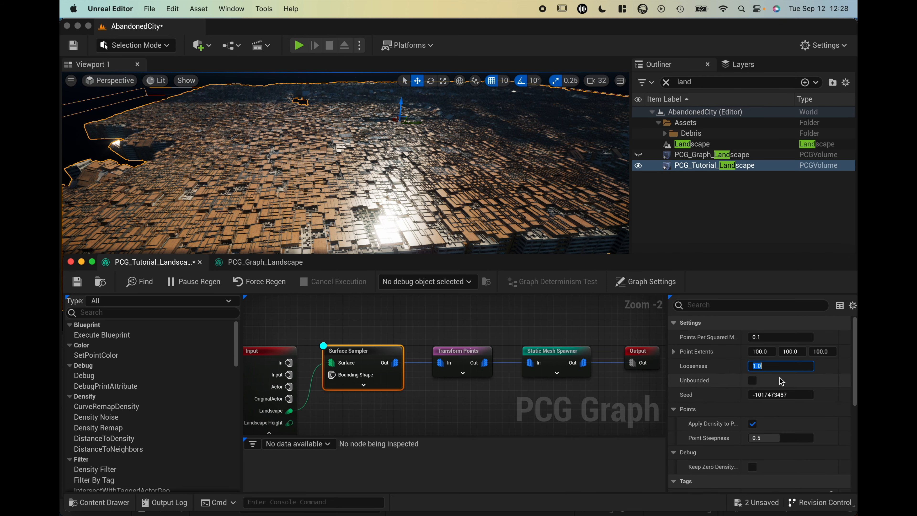
pyautogui.press('Return')
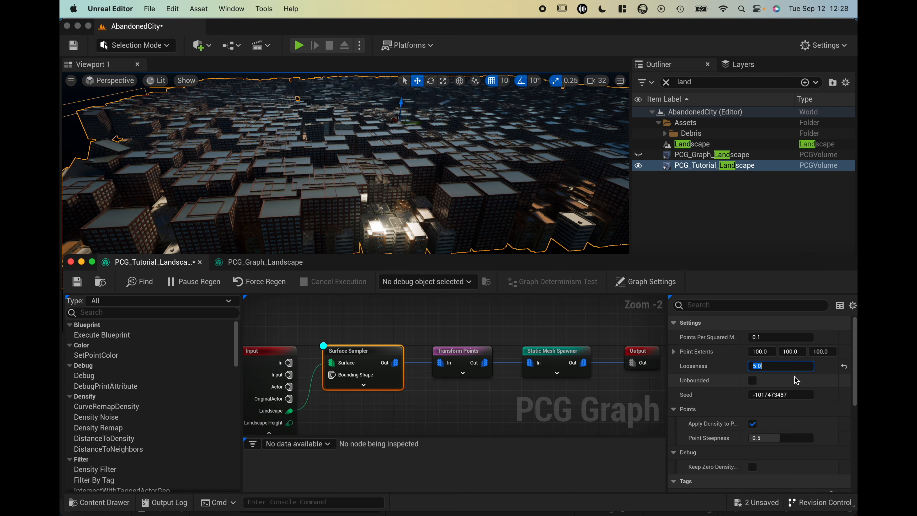
pyautogui.write('10')
pyautogui.press('Return')
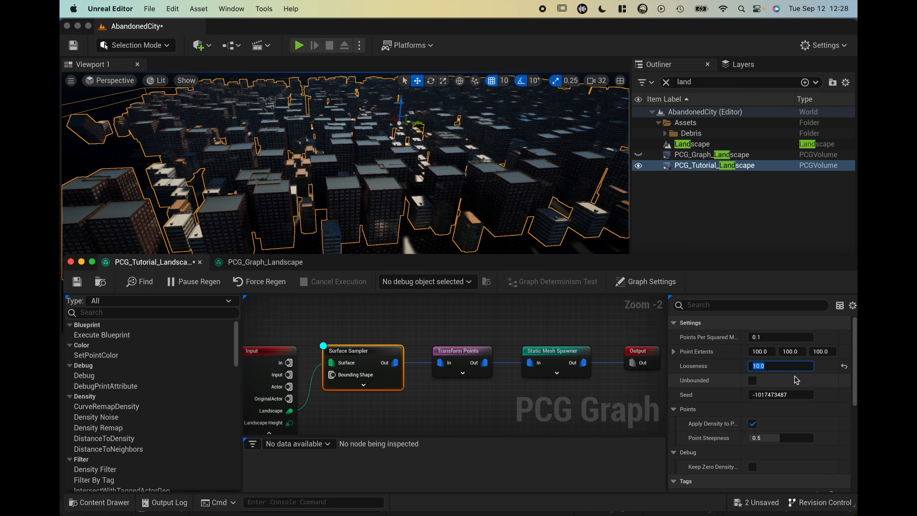
# - Set the Surface Sampler's looseness to 50 and inspect the generated buildings from afar and up close
pyautogui.write('50')
pyautogui.press('Return')
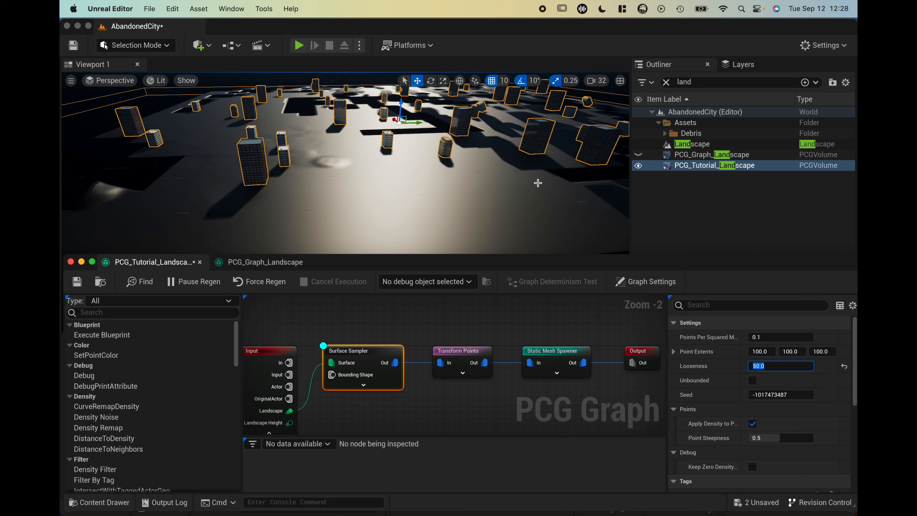
pyautogui.scroll(-6, 538, 183)
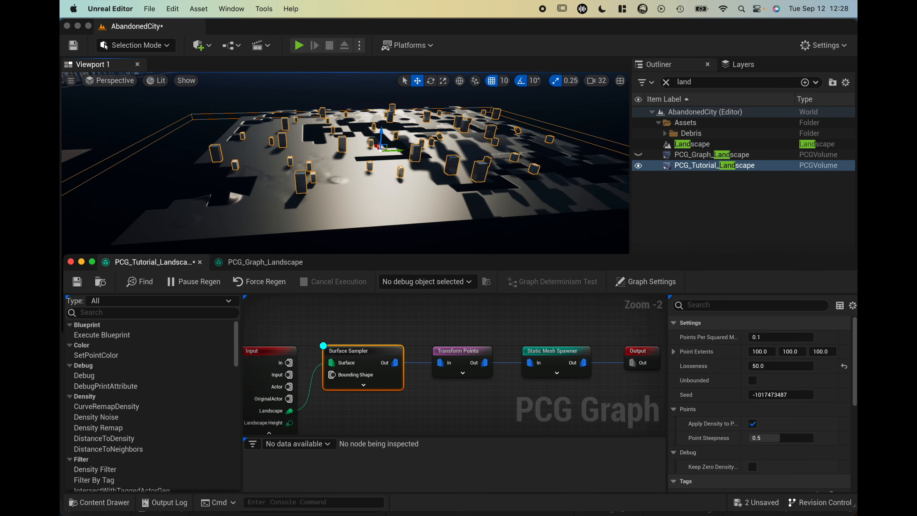
pyautogui.scroll(6, 345, 163)
pyautogui.scroll(-5, 345, 163)
pyautogui.scroll(6, 345, 163)
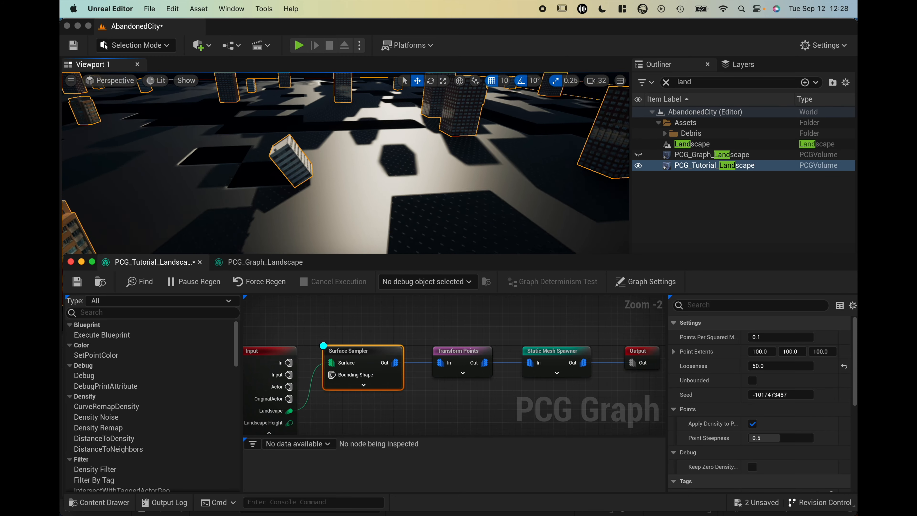
pyautogui.scroll(6, 346, 163)
pyautogui.scroll(-6, 345, 163)
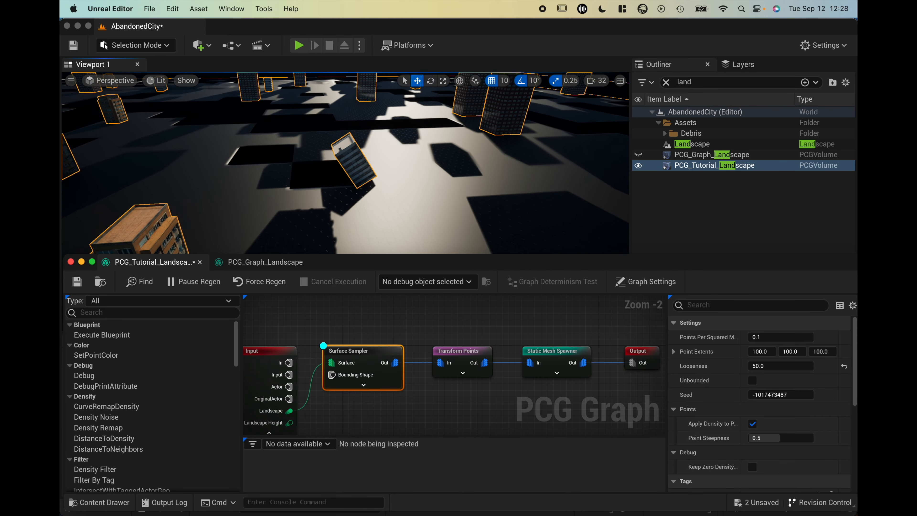
pyautogui.moveTo(348, 190); pyautogui.dragTo(348, 202)
pyautogui.moveTo(350, 150); pyautogui.dragTo(317, 195, button='right')
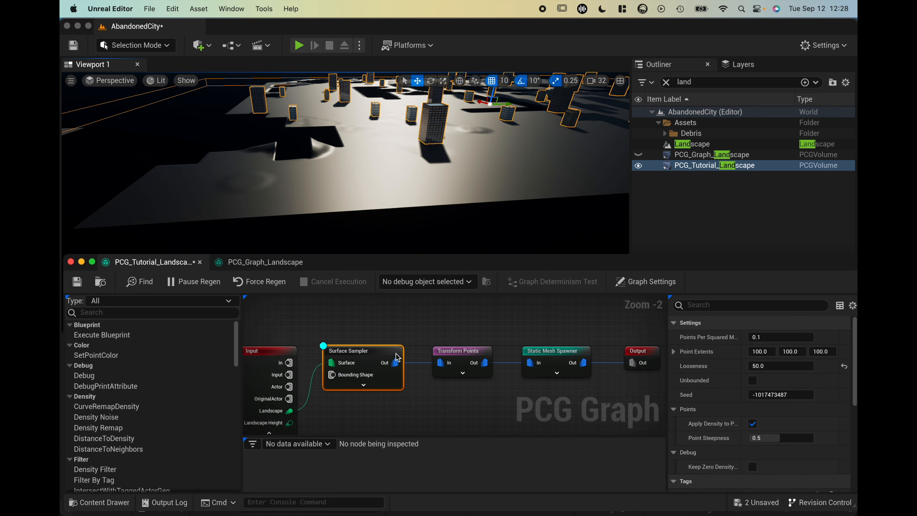
# - Set the Surface Sampler's looseness to 5 and inspect the buildings' orientation along the landscape edge
pyautogui.write('5')
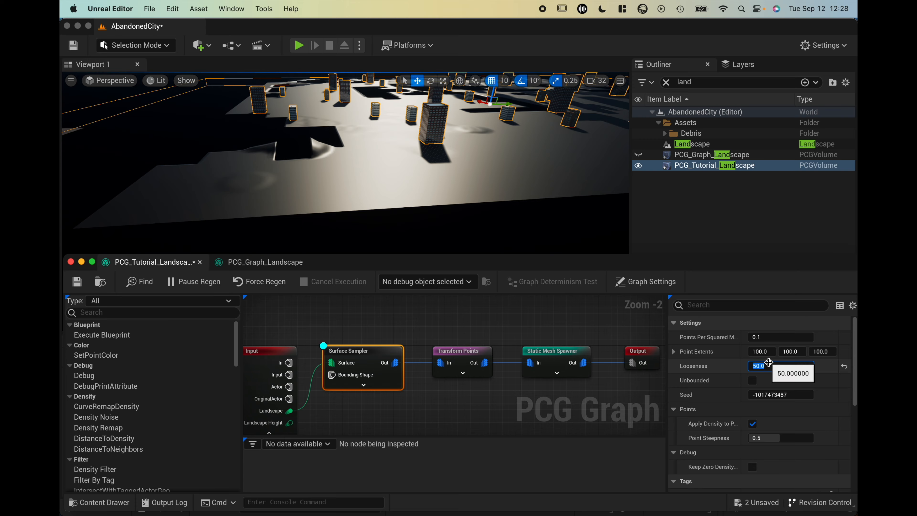
pyautogui.press('Return')
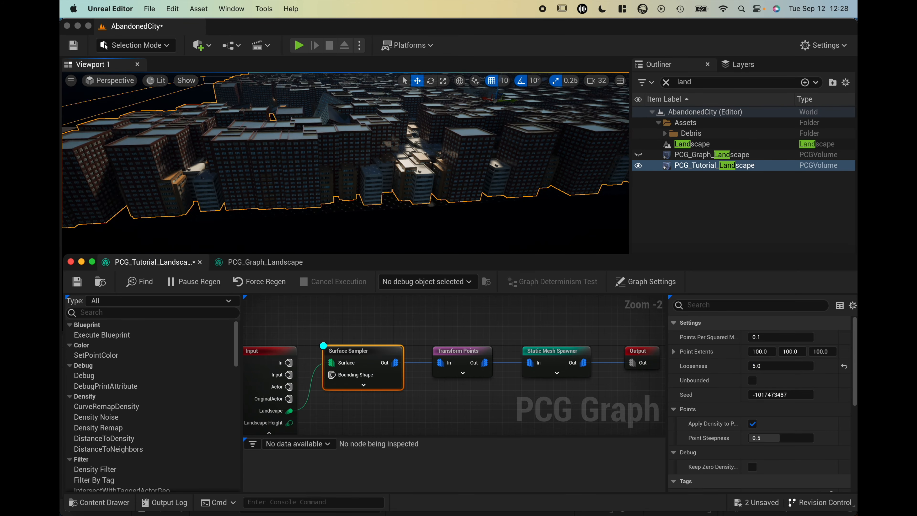
pyautogui.moveTo(345, 188)
pyautogui.mouseDown()
pyautogui.moveTo(345, 141)
pyautogui.moveTo(400, 134)
pyautogui.moveTo(345, 200)
pyautogui.mouseUp()
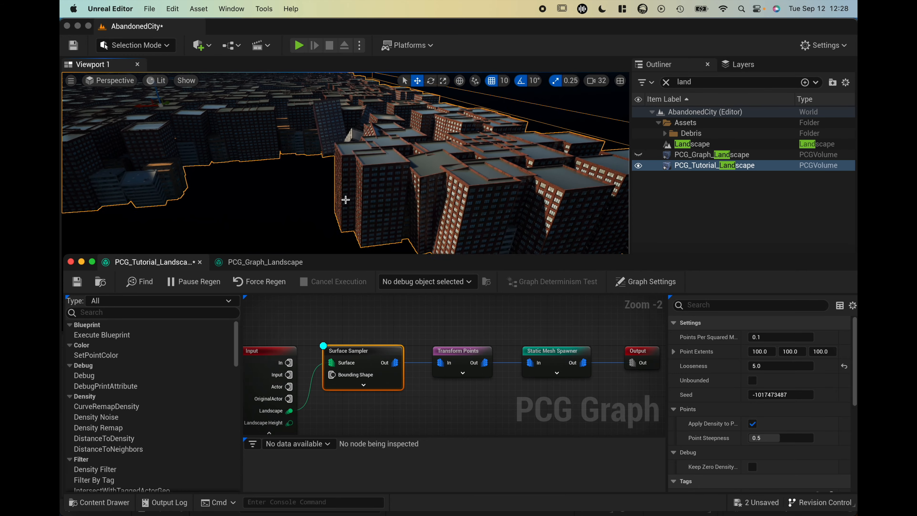
pyautogui.moveTo(331, 198)
pyautogui.mouseDown(button='right')
pyautogui.moveTo(311, 217)
pyautogui.moveTo(321, 235)
pyautogui.moveTo(330, 198)
pyautogui.mouseUp(button='right')
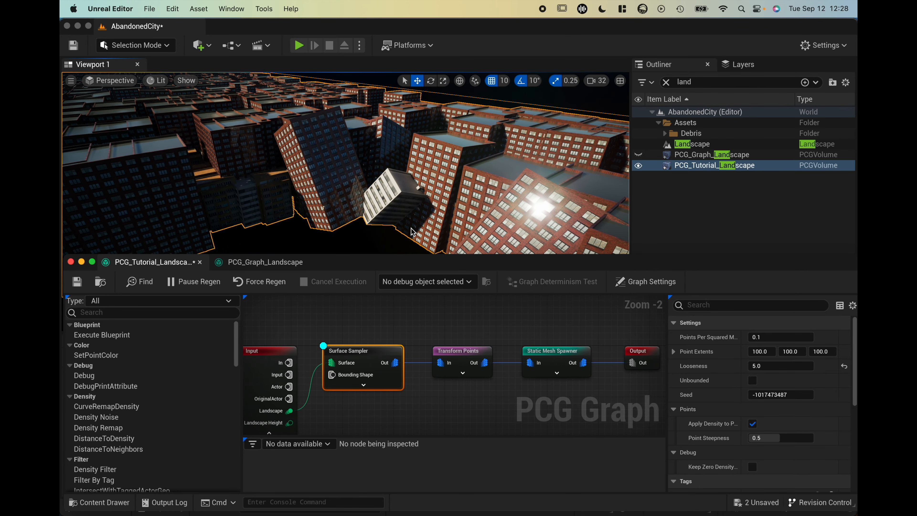
pyautogui.moveTo(390, 182)
pyautogui.mouseDown(button='right')
pyautogui.moveTo(383, 195)
pyautogui.moveTo(390, 182)
pyautogui.mouseUp(button='right')
# - Disable the Static Mesh Spawner node and inspect the debug points near the landscape edge
pyautogui.click(548, 350)
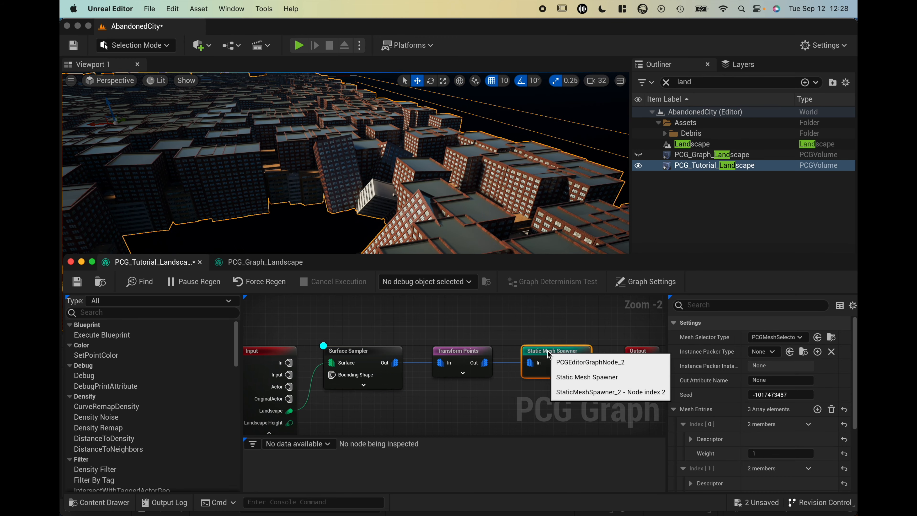
pyautogui.press('e')
pyautogui.moveTo(377, 215)
pyautogui.mouseDown(button='right')
pyautogui.moveTo(375, 231)
pyautogui.moveTo(376, 215)
pyautogui.mouseUp(button='right')
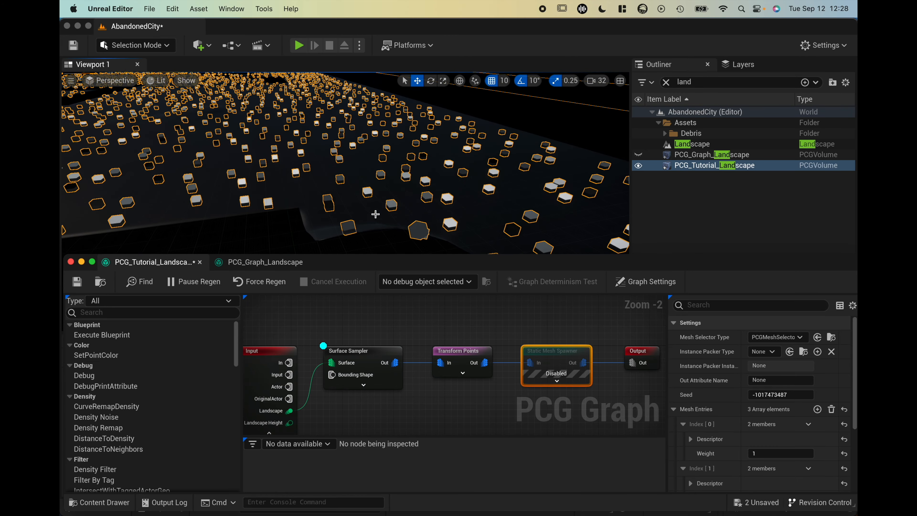
# - Turn off debug display on the Surface Sampler node and turn it on for the Transform Points node
pyautogui.click(465, 351)
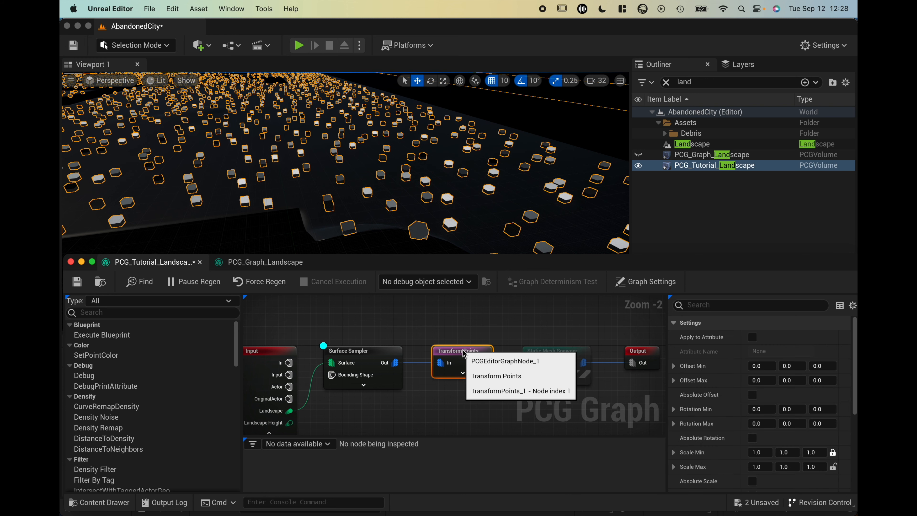
pyautogui.click(356, 350)
pyautogui.press('d')
pyautogui.click(448, 353)
pyautogui.press('d')
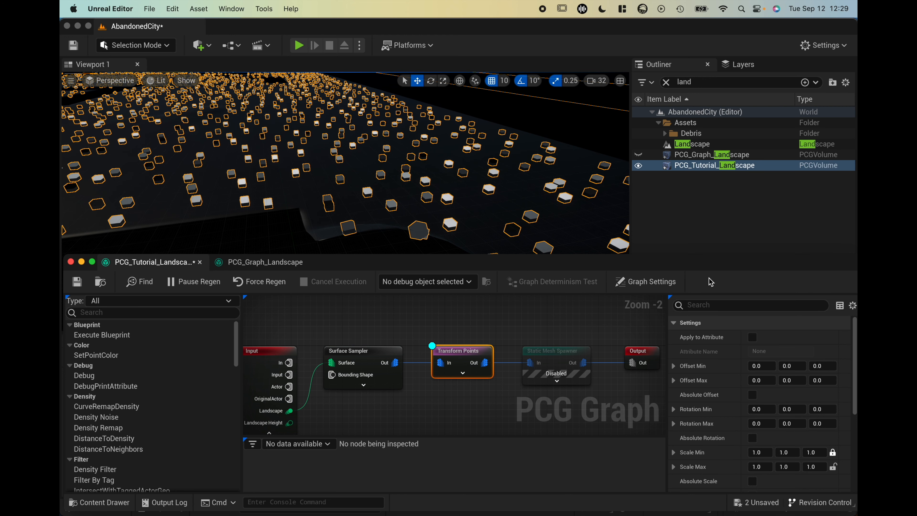
# - Enable Absolute Rotation on the Transform Points node, with the graph window raised slightly, and inspect the points
pyautogui.moveTo(702, 269)
pyautogui.mouseDown()
pyautogui.moveTo(709, 248)
pyautogui.moveTo(698, 254)
pyautogui.mouseUp()
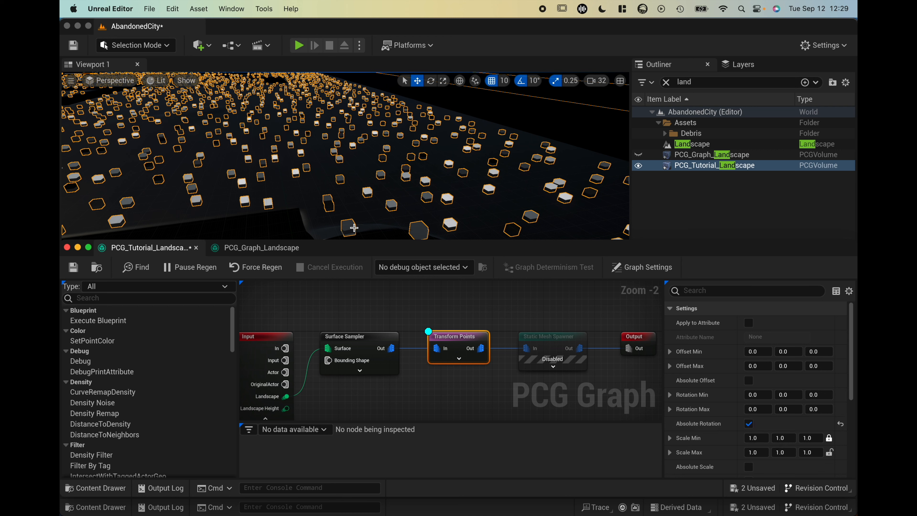
pyautogui.moveTo(346, 156); pyautogui.dragTo(416, 234, button='right')
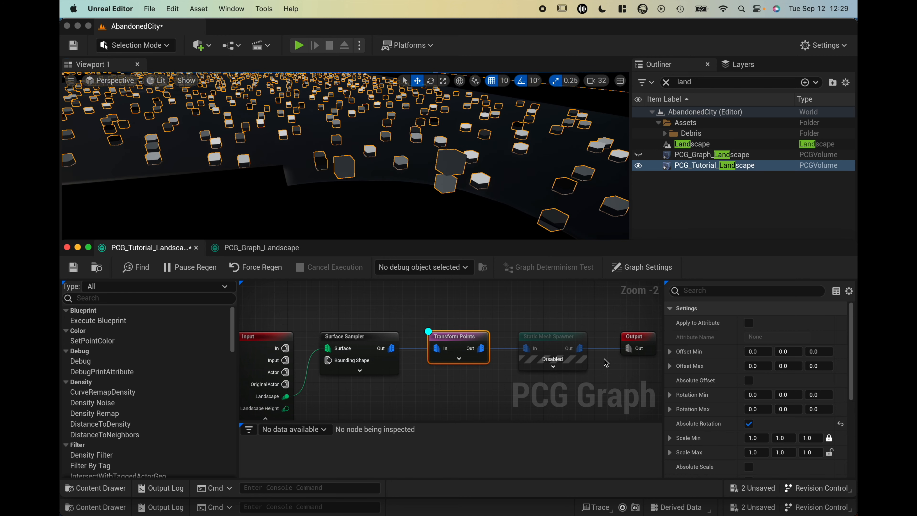
# - Re-enable the Static Mesh Spawner node, inspect the buildings and select the Transform Points node
pyautogui.click(566, 345)
pyautogui.press('e')
pyautogui.moveTo(446, 118); pyautogui.dragTo(445, 118, button='right')
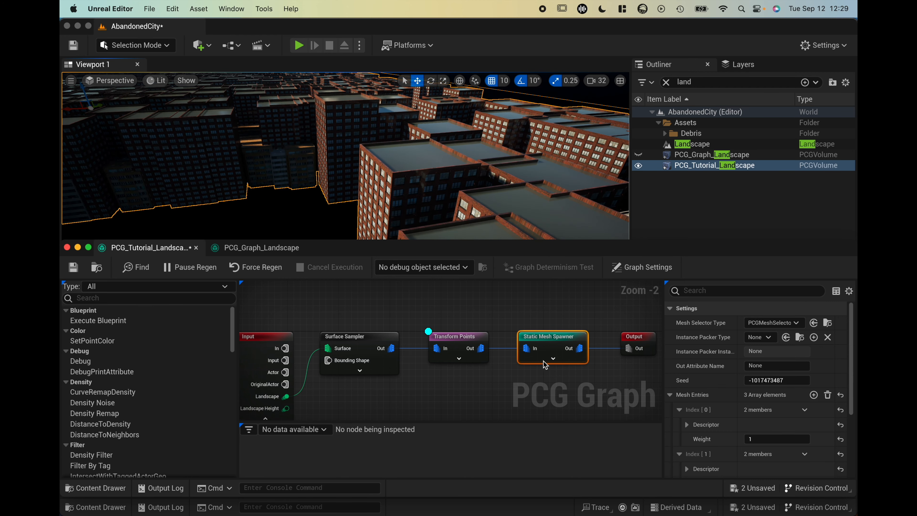
pyautogui.click(482, 339)
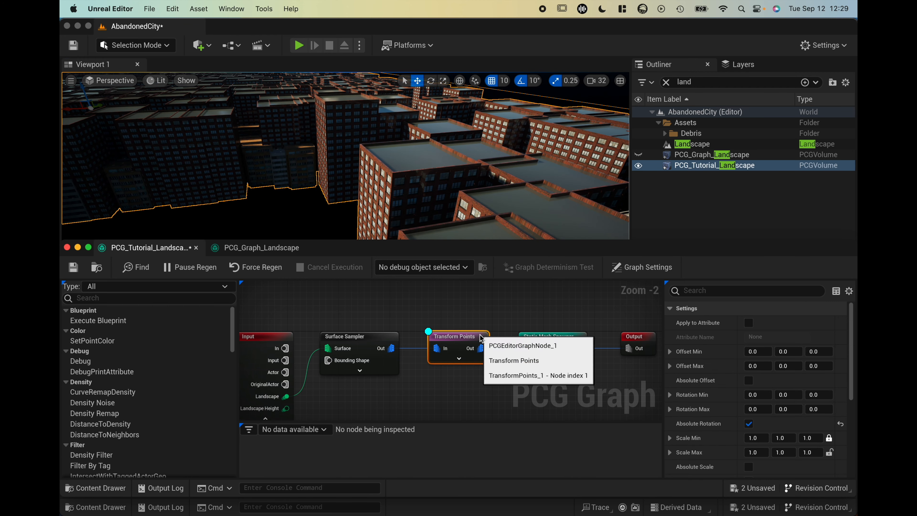
# - Toggle Absolute Rotation off and back on for the Transform Points node to compare the building orientations
pyautogui.click(748, 426)
pyautogui.click(748, 426)
pyautogui.click(749, 426)
pyautogui.click(749, 425)
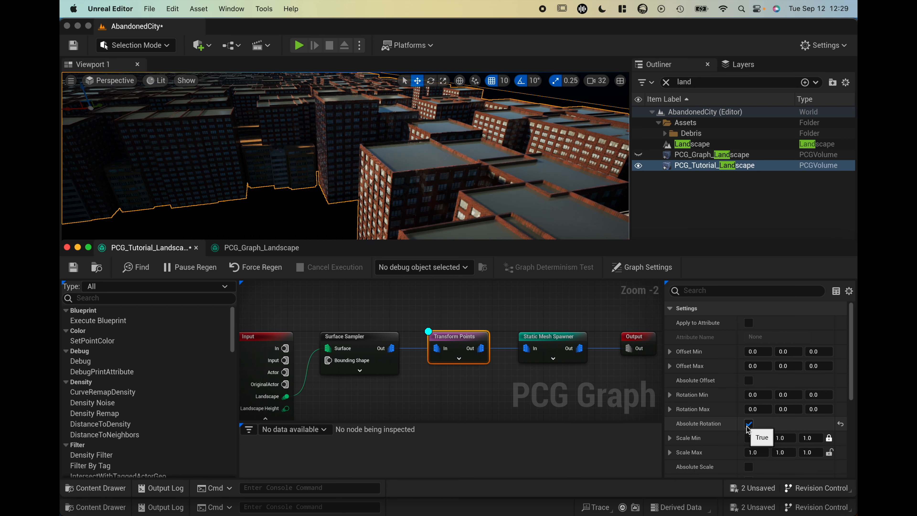
pyautogui.click(748, 425)
pyautogui.click(748, 425)
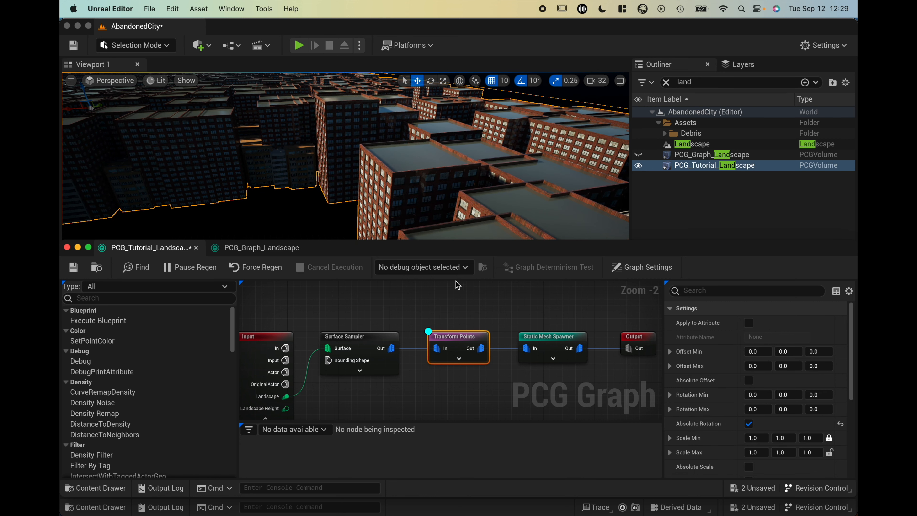
# - Set the Surface Sampler node's Looseness to 10 and inspect the wider building spacing
pyautogui.scroll(-5, 421, 231)
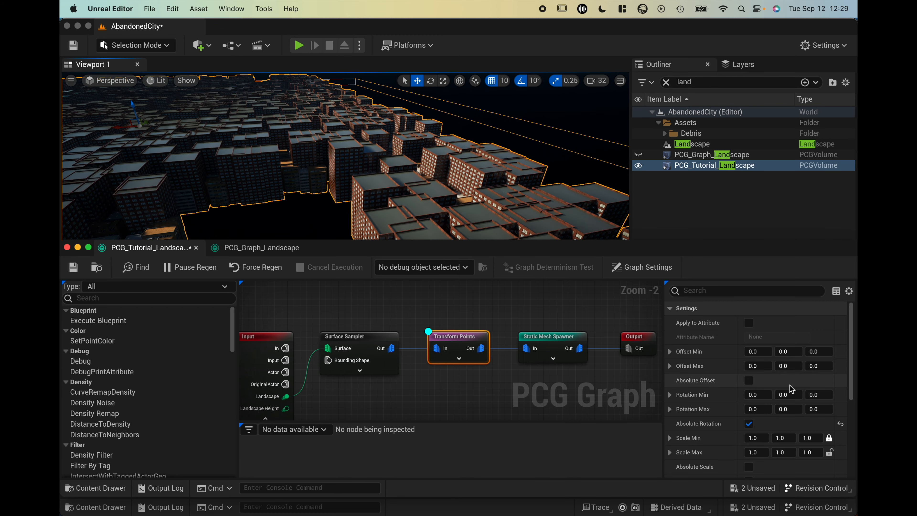
pyautogui.click(368, 341)
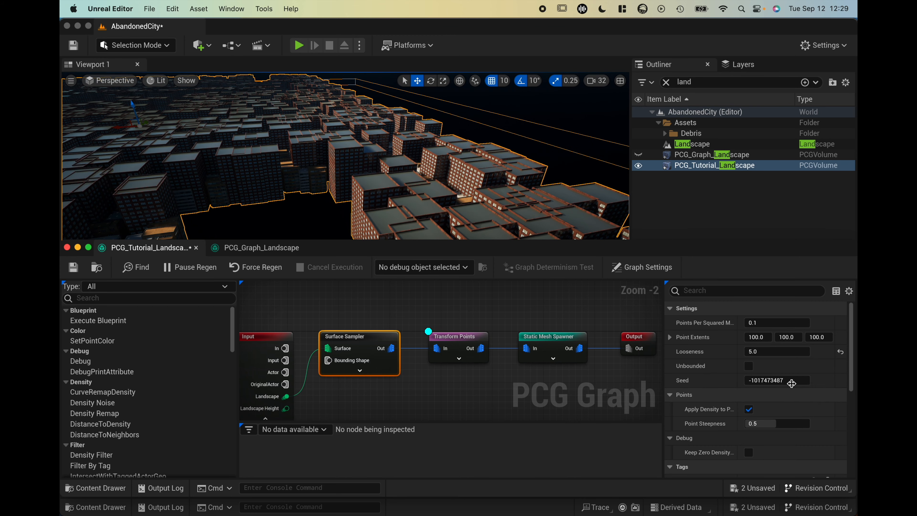
pyautogui.click(770, 352)
pyautogui.write('10')
pyautogui.press('Return')
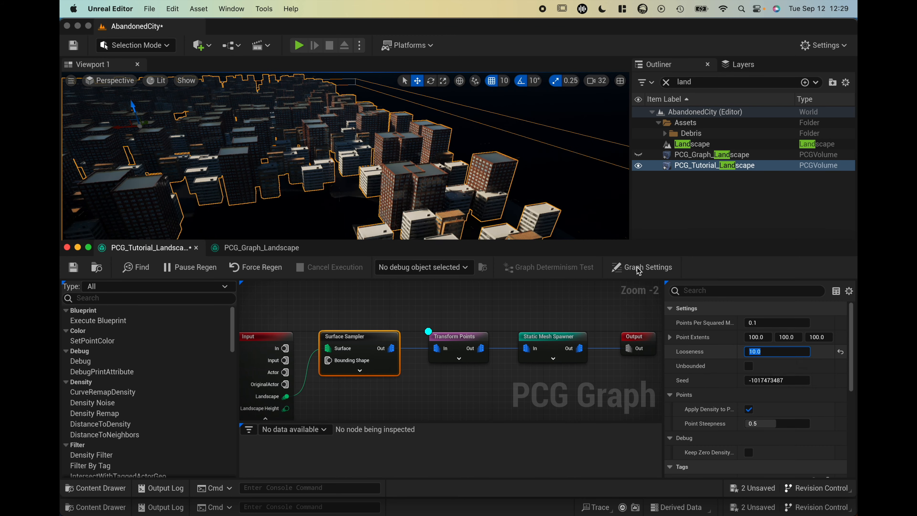
pyautogui.moveTo(442, 189); pyautogui.dragTo(442, 189, button='right')
pyautogui.press('a')
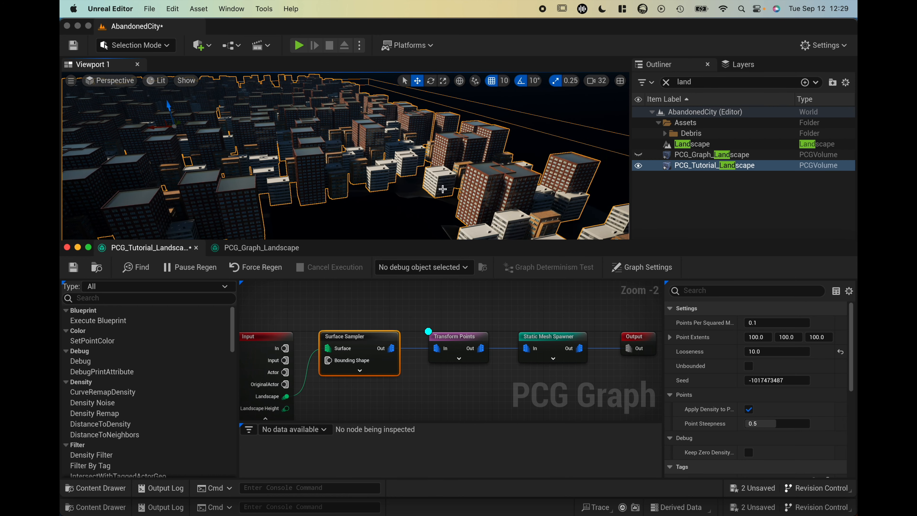
# - Set the Transform Points node's Scale Min to 0.5 and Scale Max X to 2, and inspect the building sizes
pyautogui.click(467, 339)
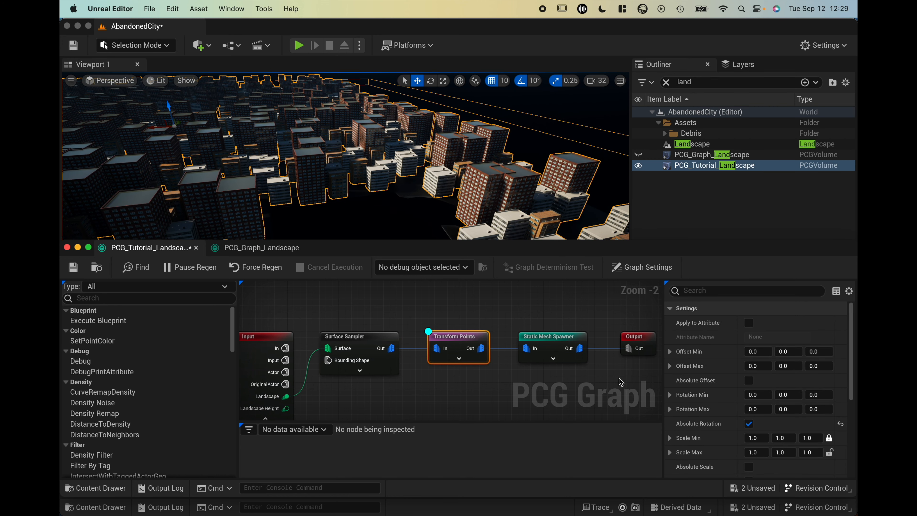
pyautogui.click(754, 452)
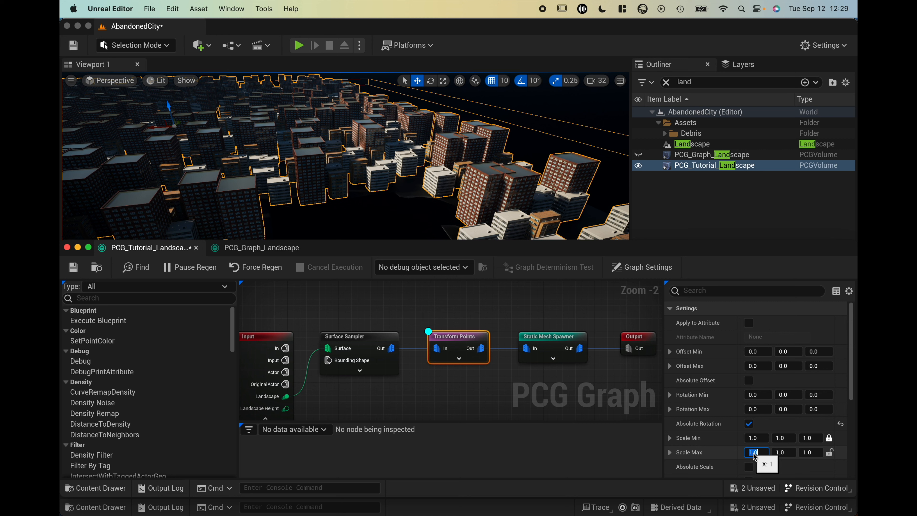
pyautogui.click(755, 439)
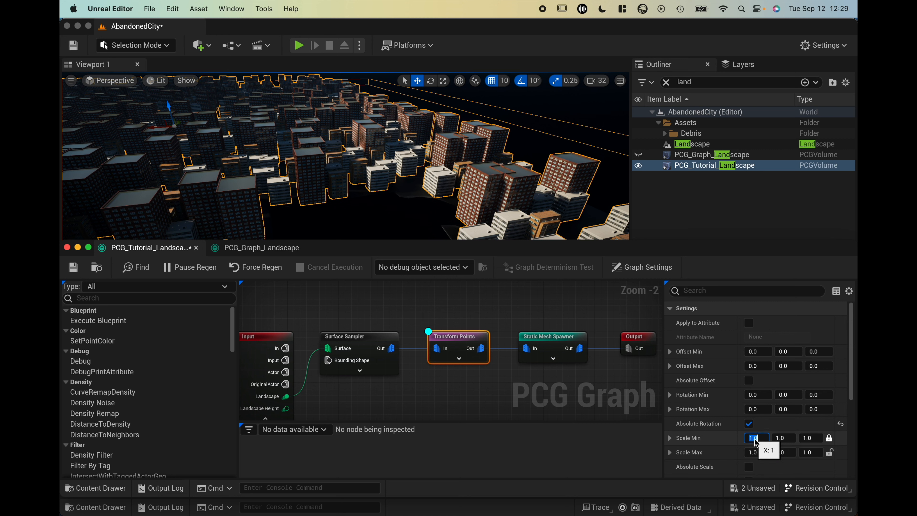
pyautogui.write('0.5')
pyautogui.press('Tab')
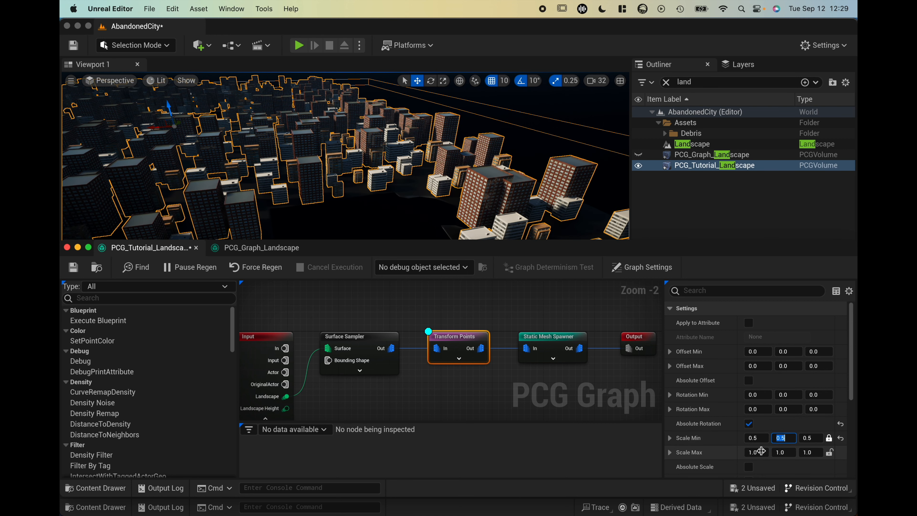
pyautogui.click(758, 452)
pyautogui.write('2')
pyautogui.press('Return')
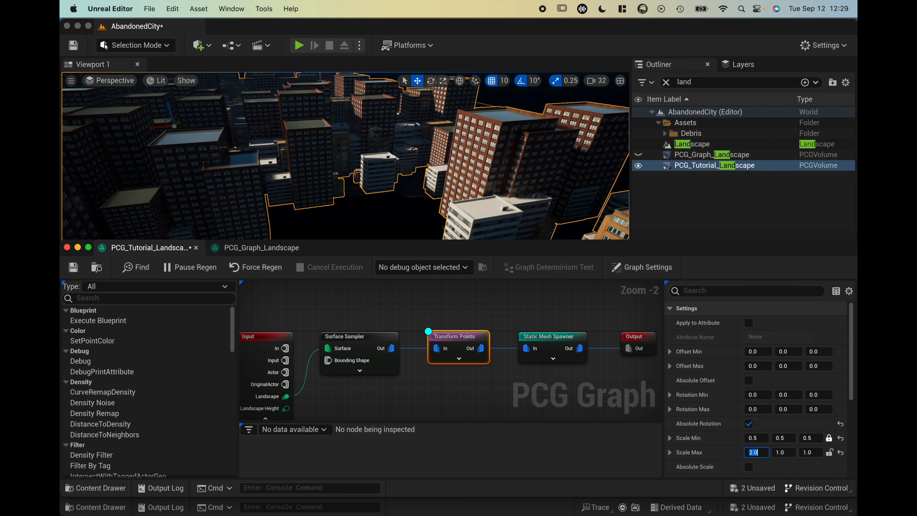
pyautogui.moveTo(374, 132); pyautogui.dragTo(377, 188)
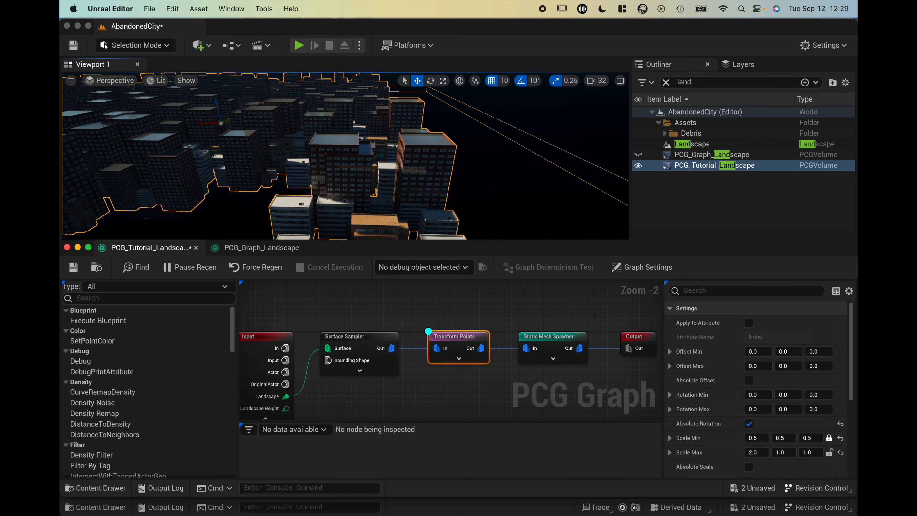
pyautogui.moveTo(377, 159); pyautogui.dragTo(322, 182, button='right')
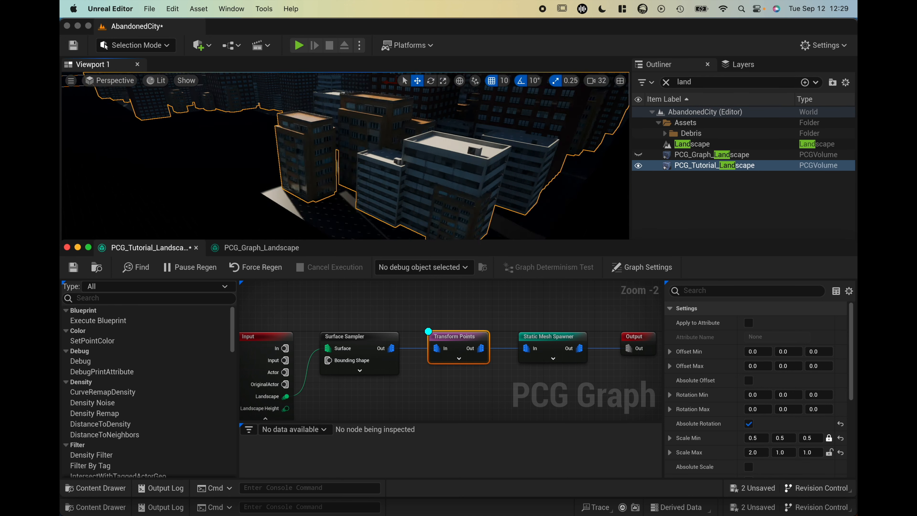
pyautogui.moveTo(448, 162); pyautogui.dragTo(468, 158, button='right')
# - Reset Scale Min and Scale Max to compare, re-enter Scale Max X as 2 and Scale Min as 0.5, and view the city from above
pyautogui.click(840, 438)
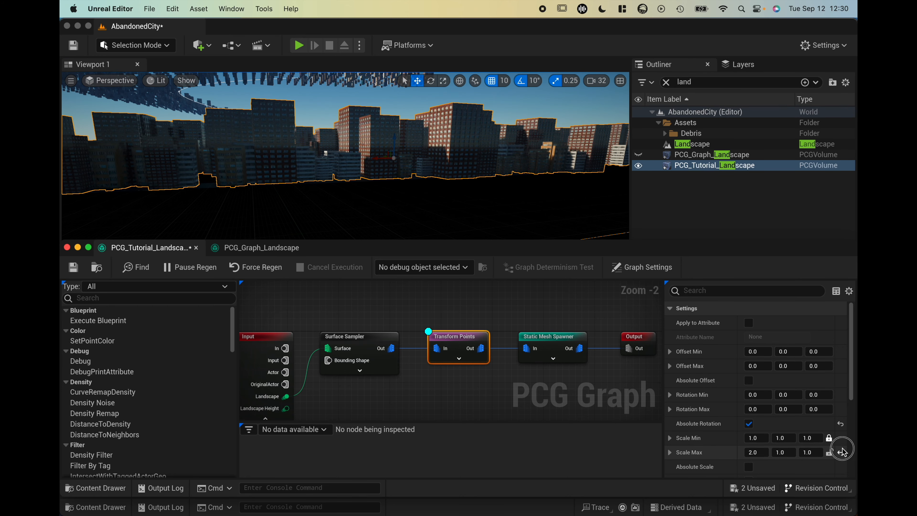
pyautogui.click(841, 451)
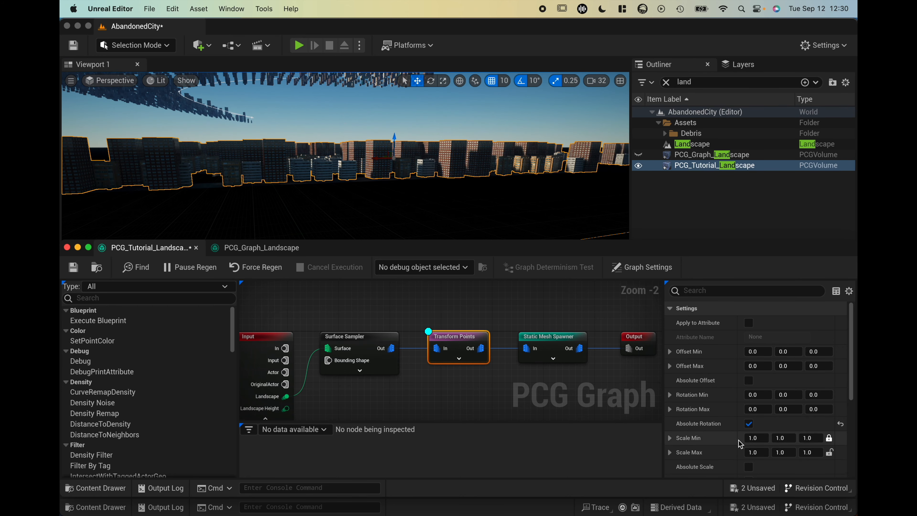
pyautogui.click(752, 452)
pyautogui.write('2')
pyautogui.press('Return')
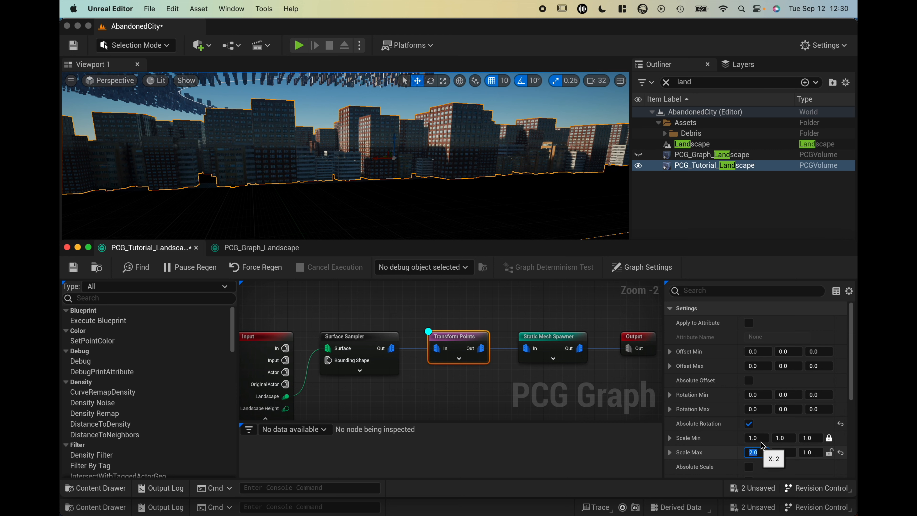
pyautogui.click(761, 437)
pyautogui.write('0.5')
pyautogui.press('Return')
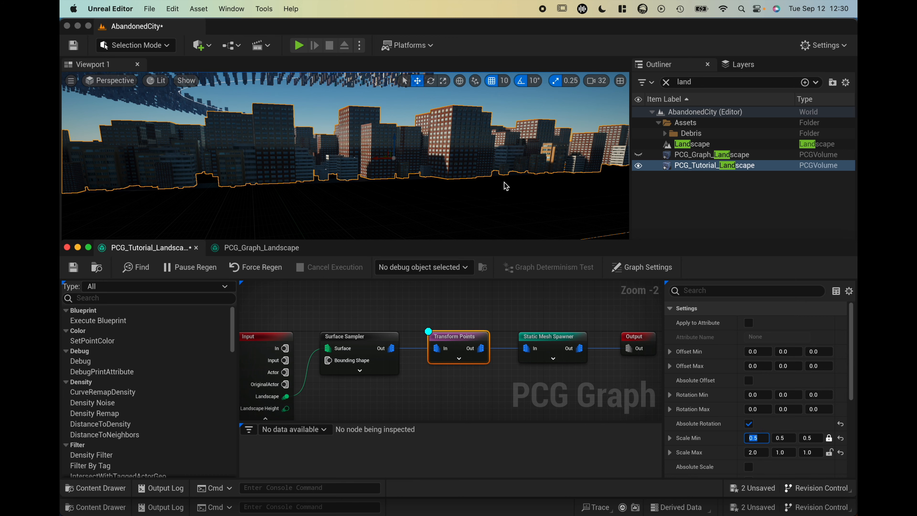
pyautogui.press('e')
pyautogui.moveTo(504, 182); pyautogui.dragTo(505, 182, button='right')
pyautogui.press('w')
pyautogui.press('q')
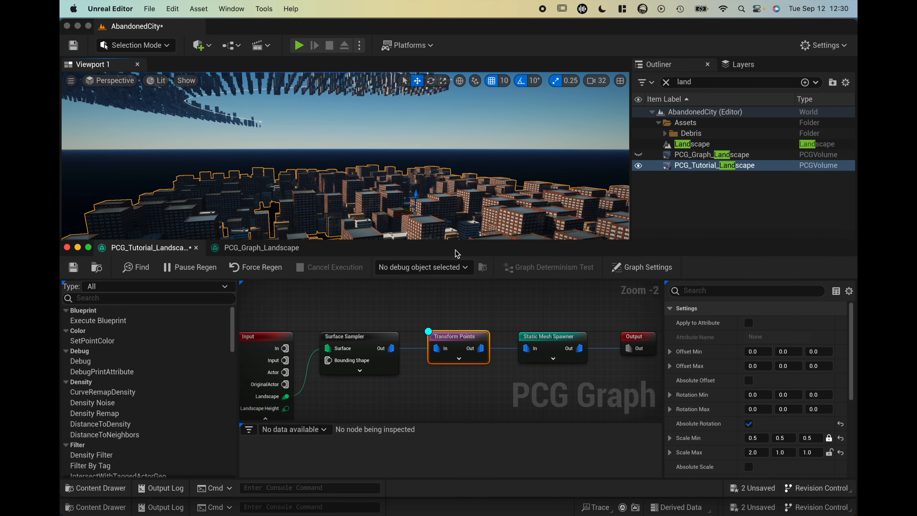
# - Lower the graph window slightly and try a Rotation Max X of 180 on the Transform Points node
pyautogui.moveTo(457, 253); pyautogui.dragTo(452, 269)
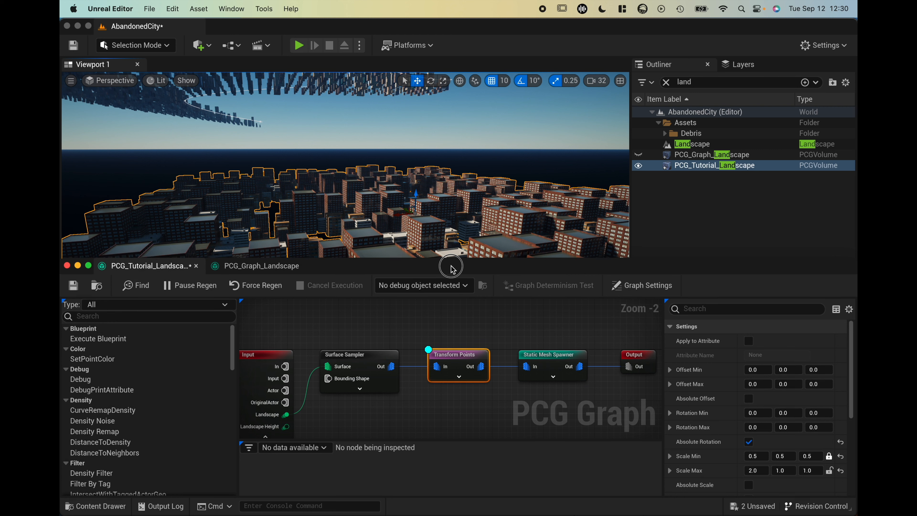
pyautogui.moveTo(767, 425); pyautogui.dragTo(765, 430)
pyautogui.click(765, 431)
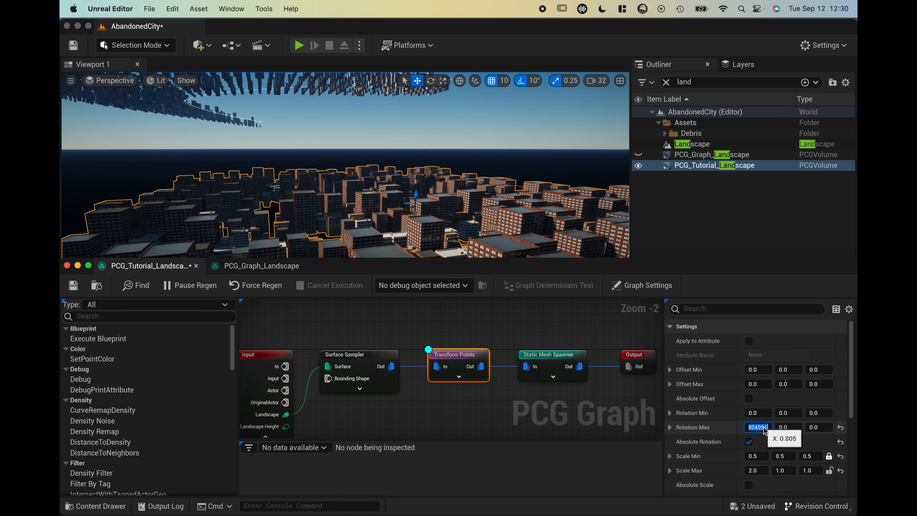
pyautogui.write('180')
pyautogui.press('Return')
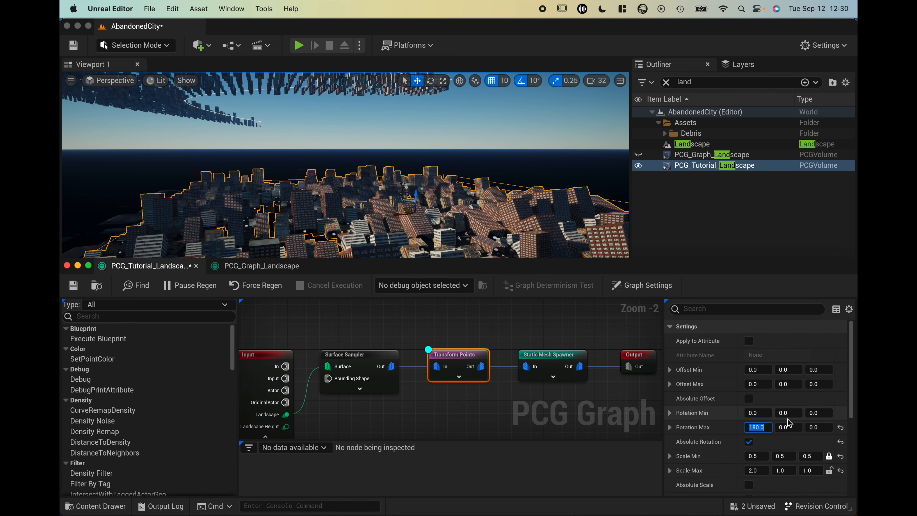
# - Reset Rotation Max and try a Y value of 180 instead
pyautogui.click(841, 427)
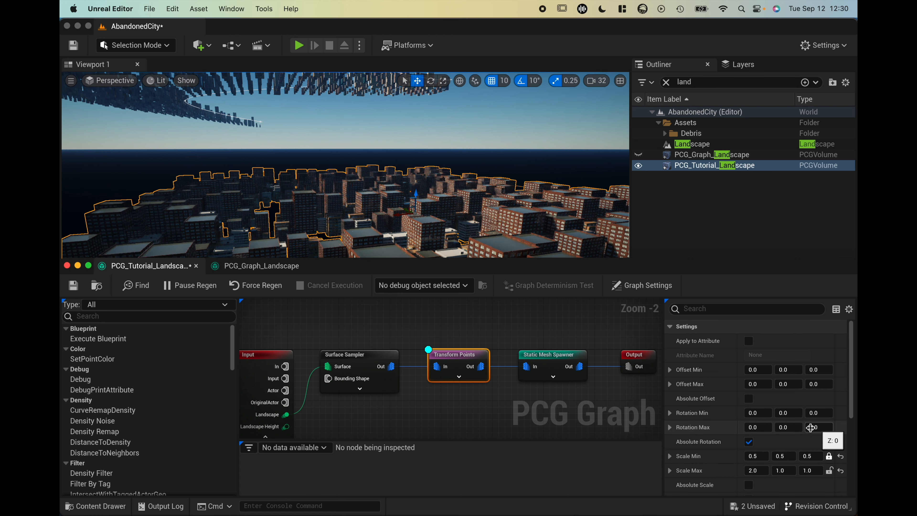
pyautogui.click(795, 426)
pyautogui.write('180')
pyautogui.press('Return')
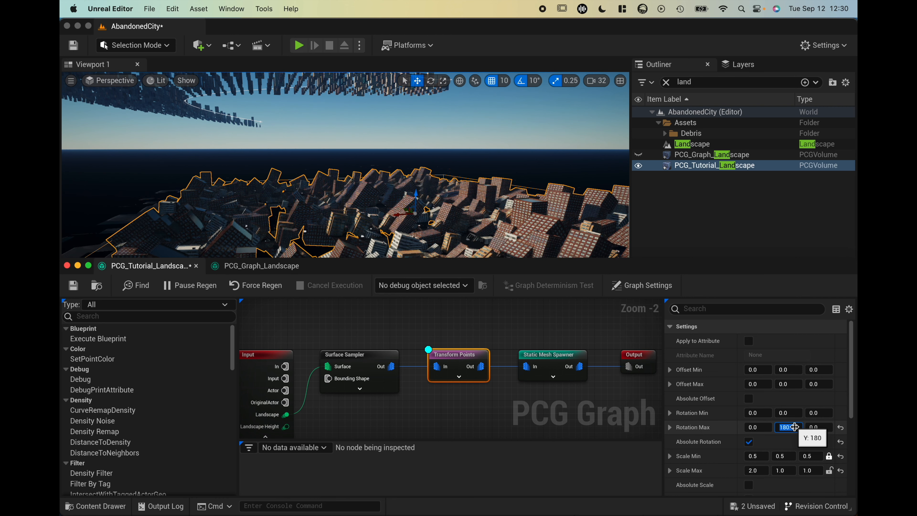
# - Reset Rotation Max, set its Z value to 180, and inspect the buildings
pyautogui.click(841, 427)
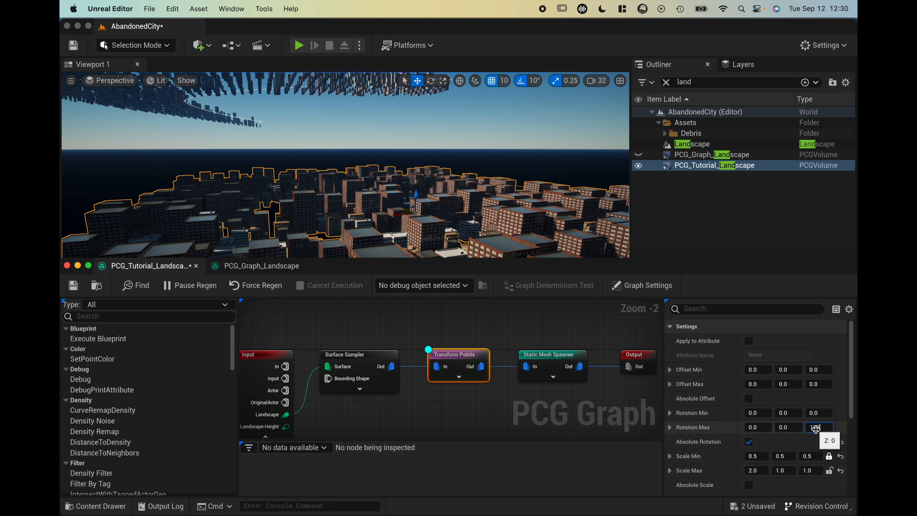
pyautogui.press('Return')
pyautogui.moveTo(484, 208); pyautogui.dragTo(542, 208, button='right')
# - Set the Surface Sampler node's Looseness to 20 and inspect the sparser city
pyautogui.click(357, 362)
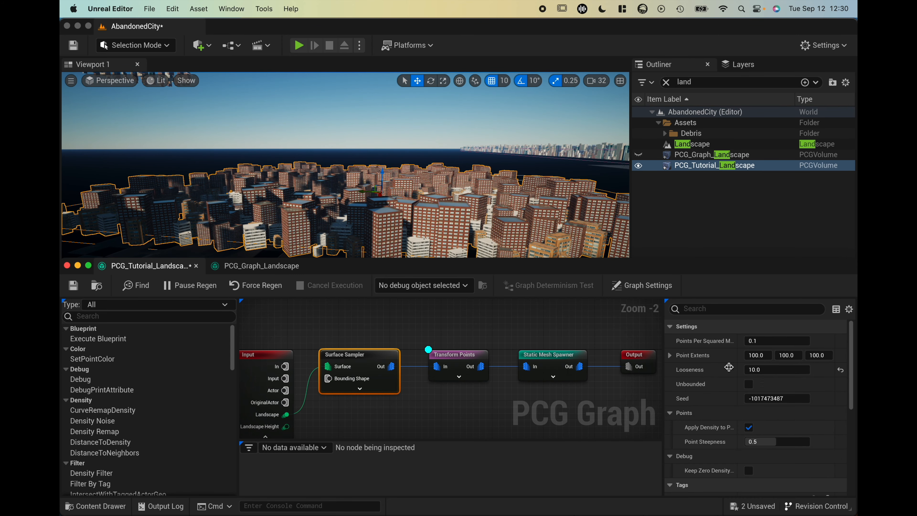
pyautogui.click(775, 370)
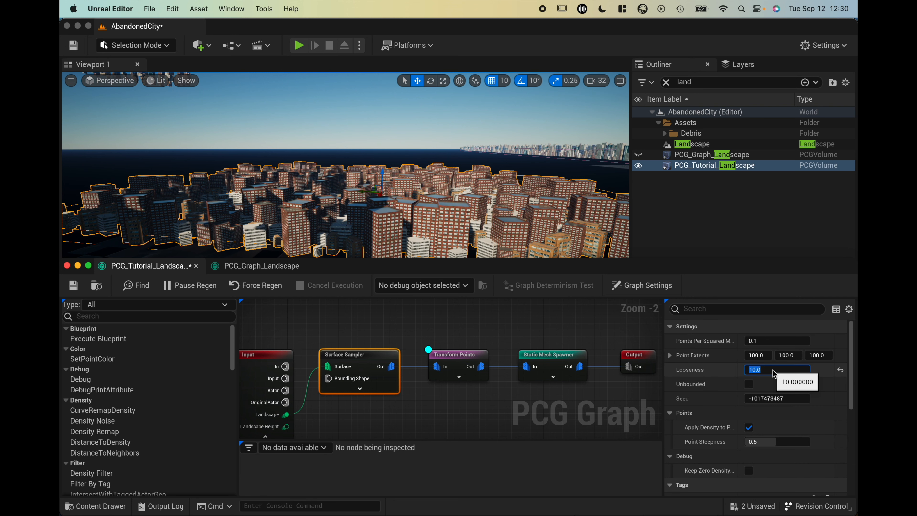
pyautogui.write('20')
pyautogui.press('Return')
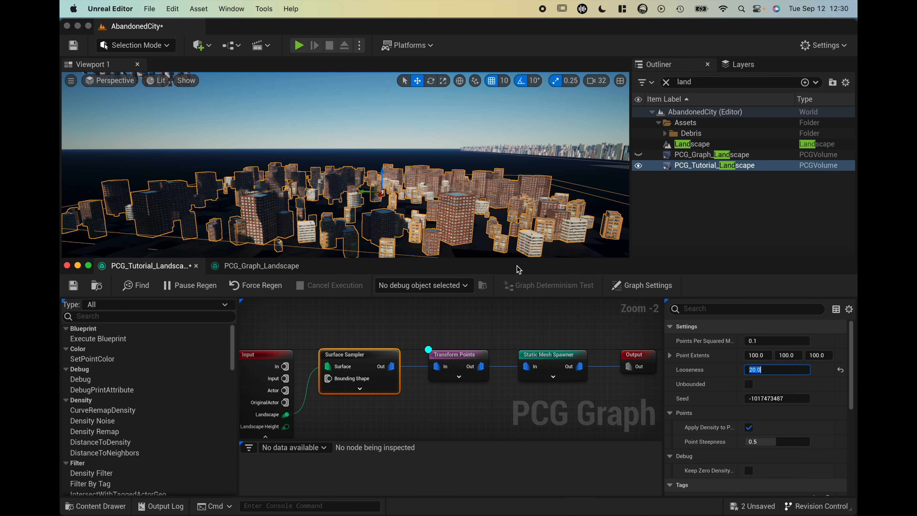
pyautogui.click(358, 193)
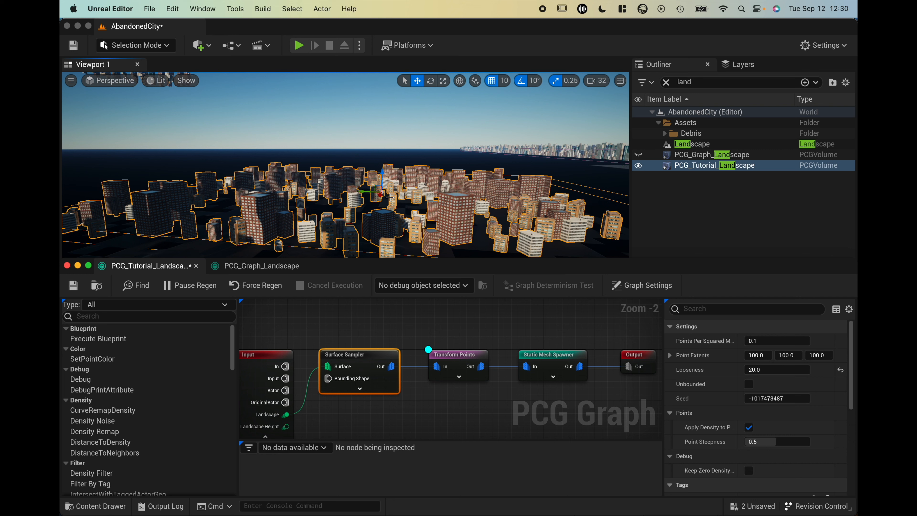
pyautogui.moveTo(448, 208); pyautogui.dragTo(448, 208, button='right')
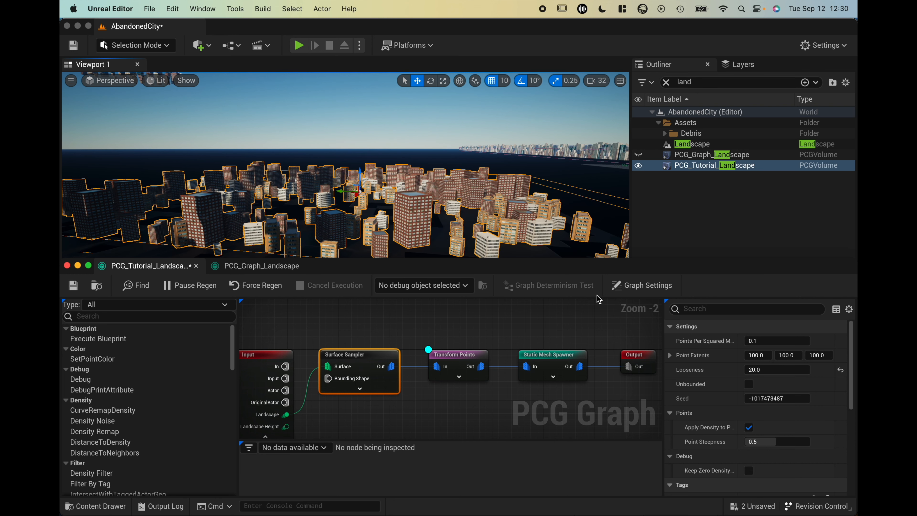
# - Reset Rotation Max on the Transform Points node to its default and inspect the aligned buildings
pyautogui.click(466, 353)
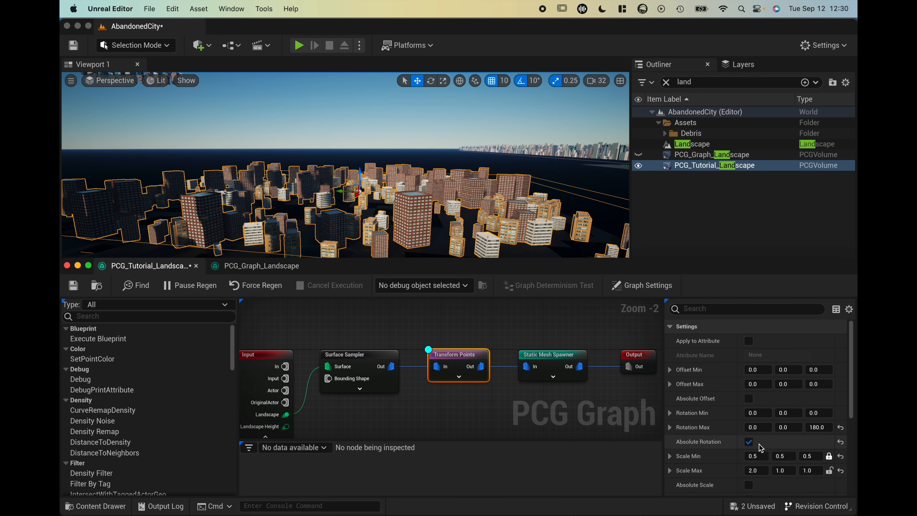
pyautogui.click(841, 428)
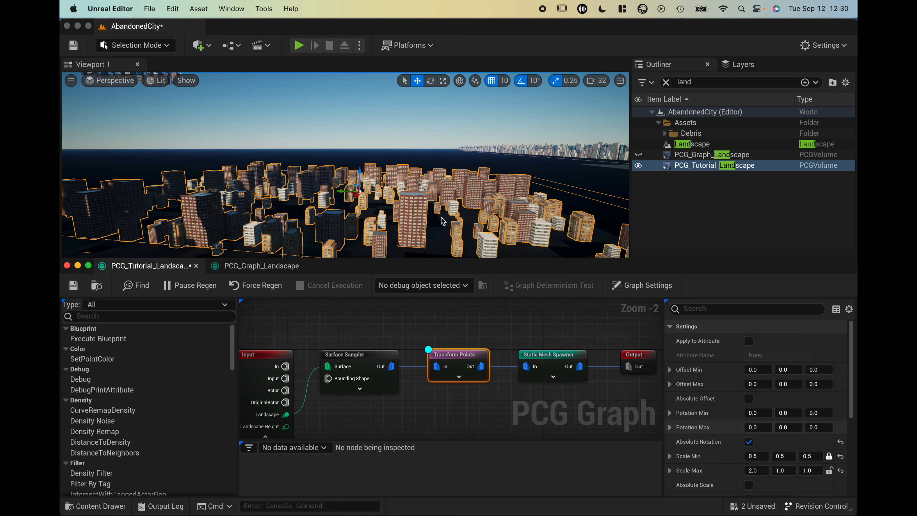
pyautogui.moveTo(446, 242); pyautogui.dragTo(466, 242, button='right')
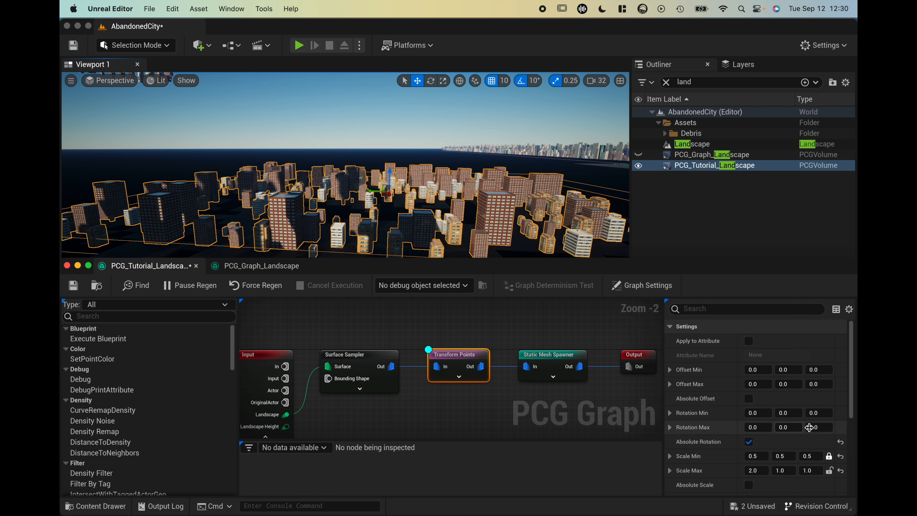
# - Set Rotation Min Z to about 0.79 and Rotation Max Z to about 619.2, and look through the remaining Transform Points settings
pyautogui.moveTo(815, 413); pyautogui.dragTo(832, 426)
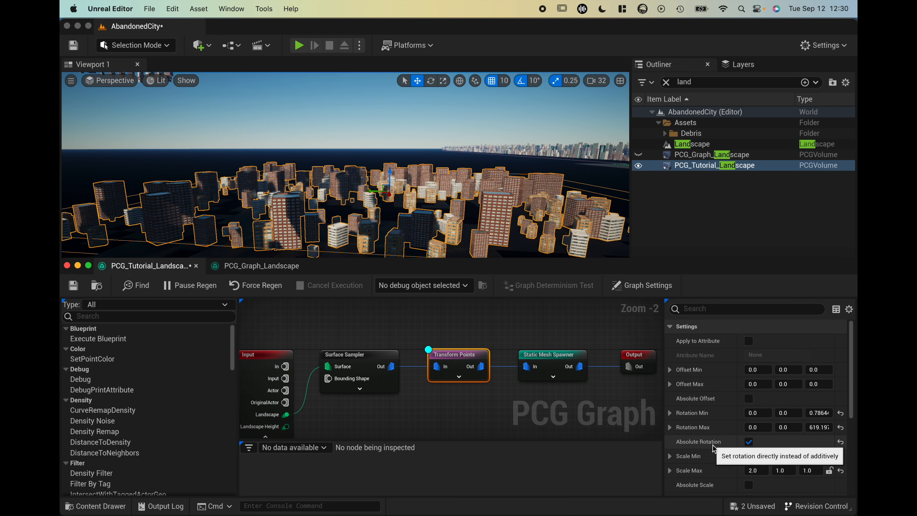
pyautogui.scroll(-5, 762, 369)
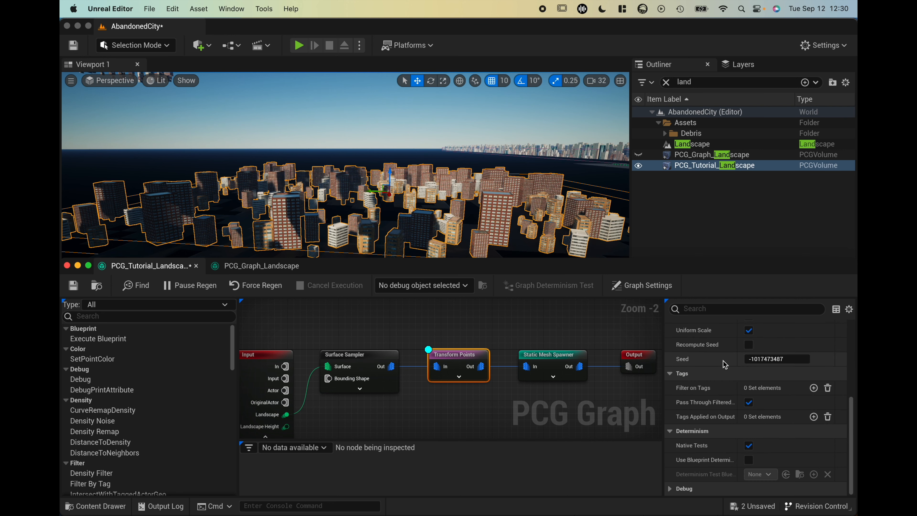
pyautogui.scroll(5, 726, 365)
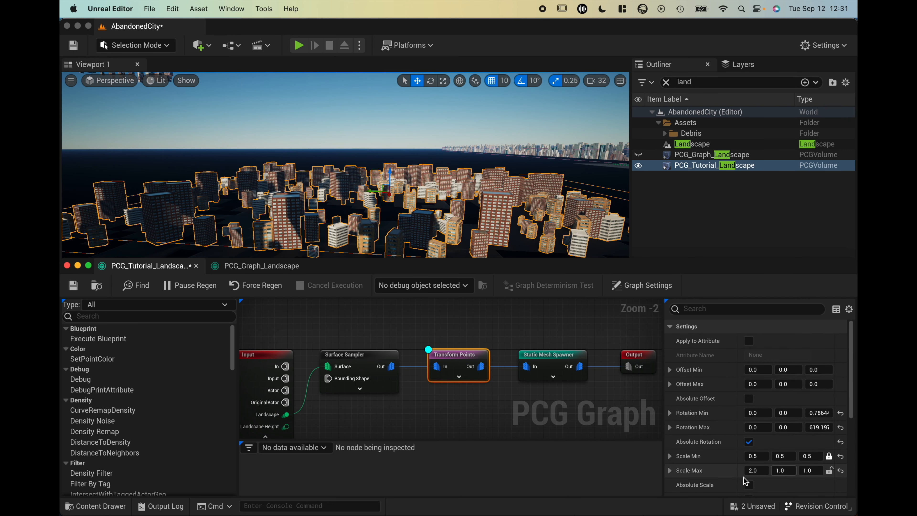
# - Review the Transform Points node's remaining settings and those of the Surface Sampler and Static Mesh Spawner nodes
pyautogui.scroll(-1, 722, 464)
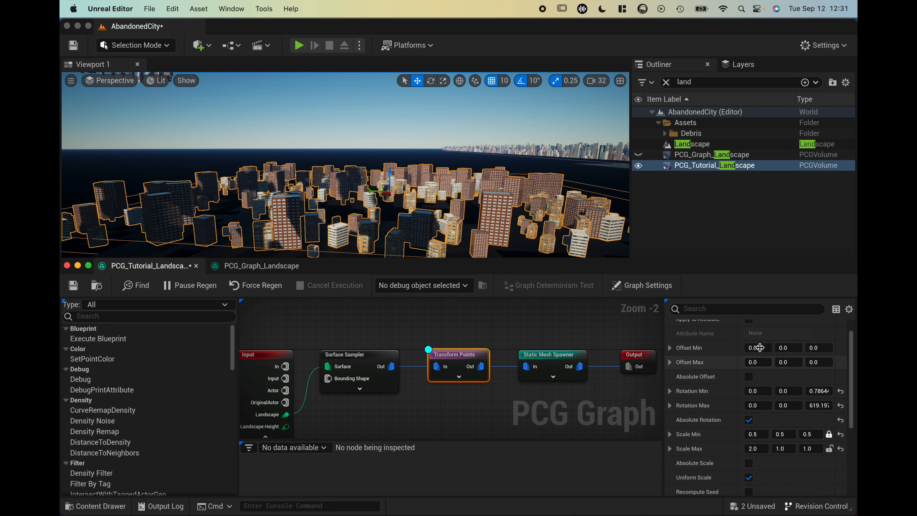
pyautogui.scroll(-5, 753, 445)
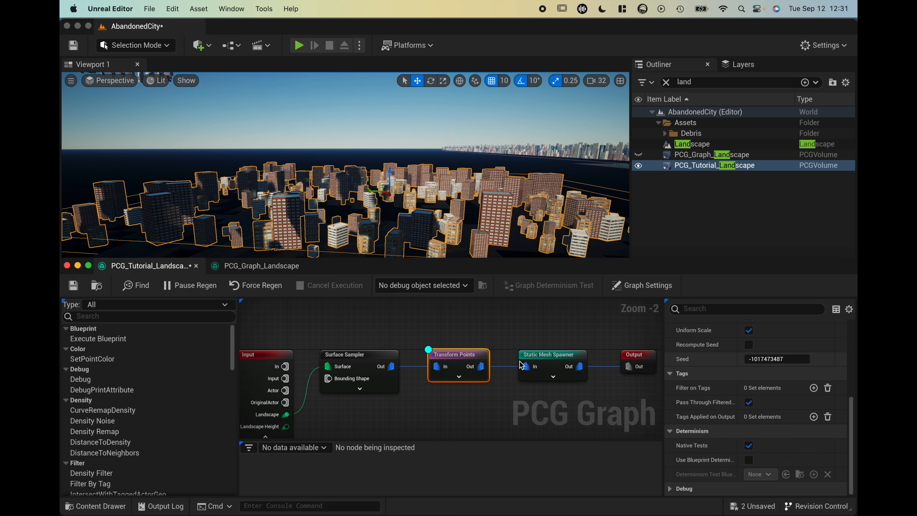
pyautogui.click(384, 359)
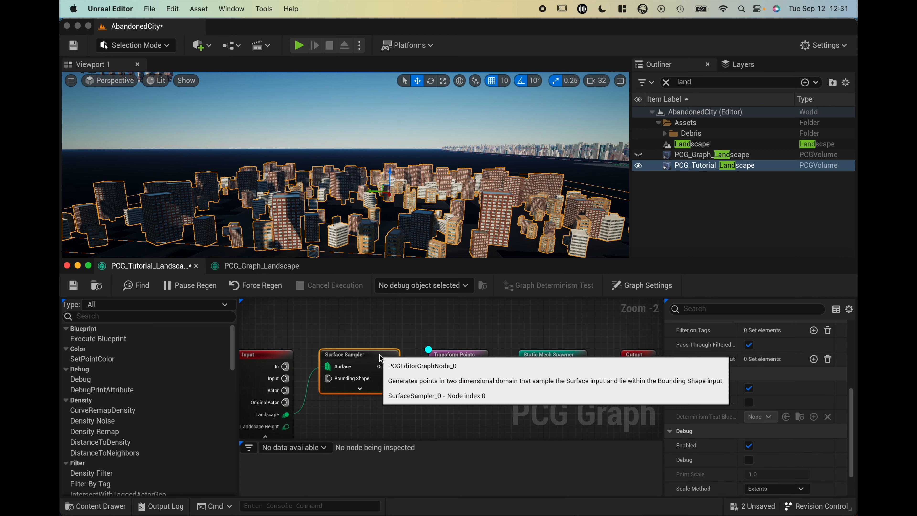
pyautogui.click(456, 354)
pyautogui.click(551, 356)
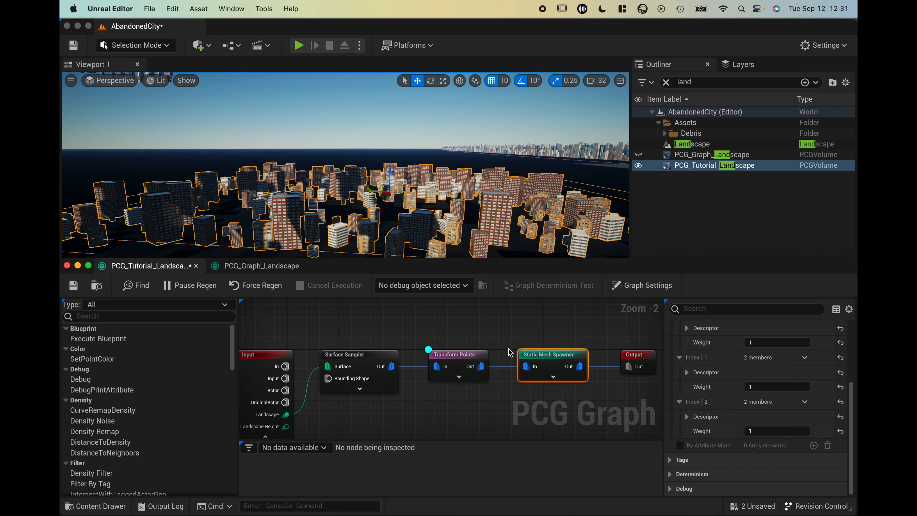
# - Try Seed values 1 through 7 on the Transform Points node to compare the building layouts
pyautogui.click(456, 355)
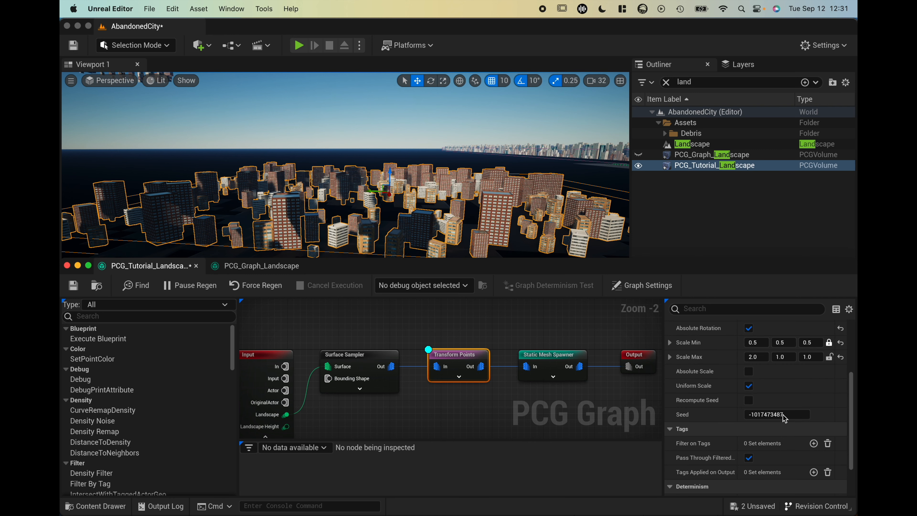
pyautogui.click(763, 415)
pyautogui.press('Return')
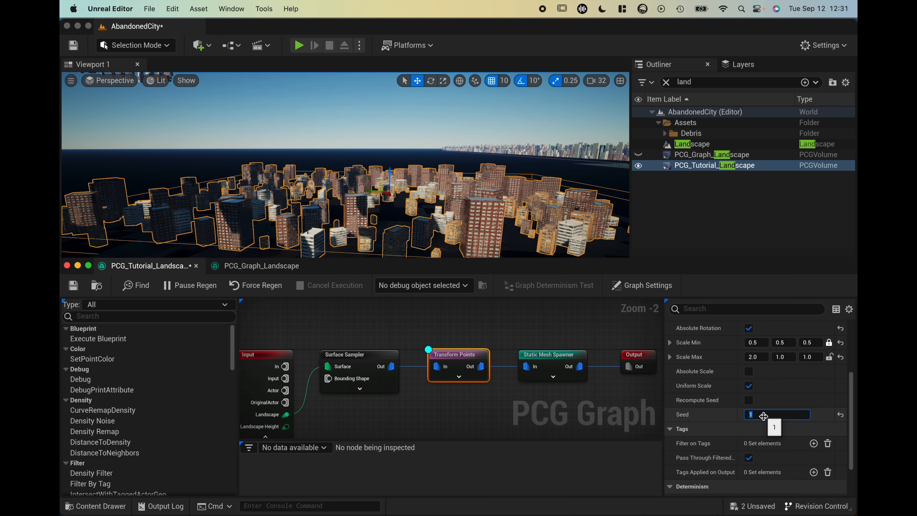
pyautogui.press('Return')
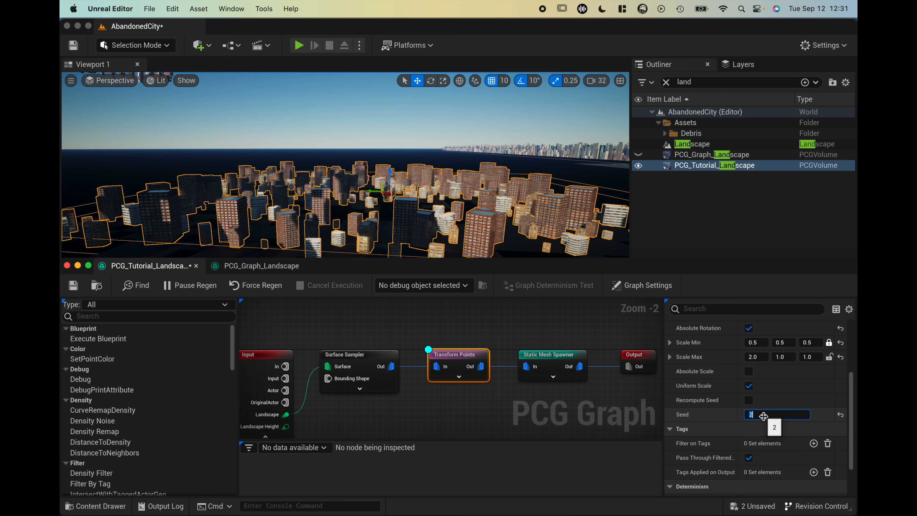
pyautogui.write('3')
pyautogui.press('Return')
pyautogui.press('Return')
pyautogui.write('5')
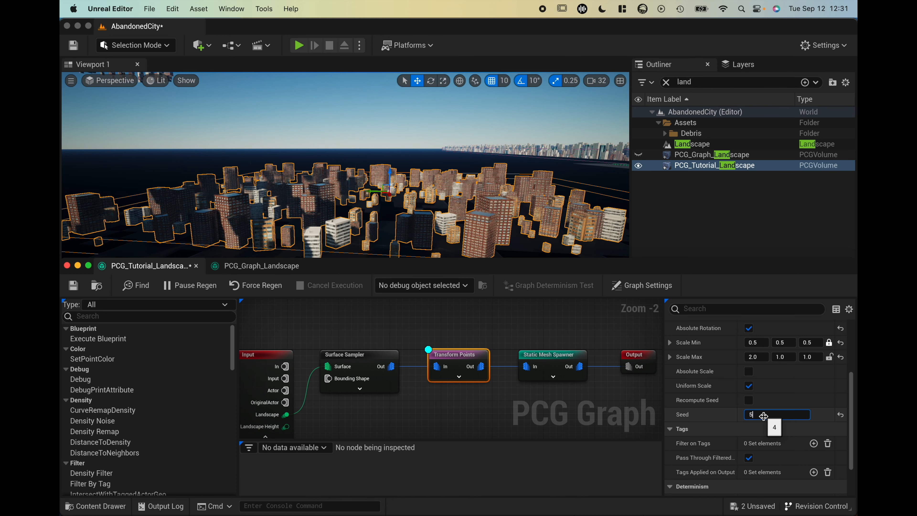
pyautogui.press('Return')
pyautogui.write('6')
pyautogui.press('Return')
pyautogui.write('7')
pyautogui.press('Return')
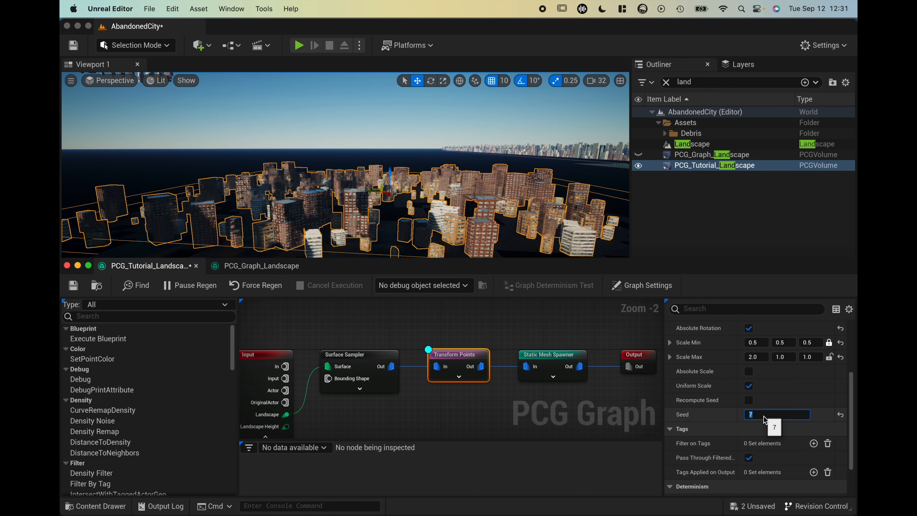
# - Set the Transform Points node's Seed to 9 and inspect the rearranged buildings
pyautogui.write('9')
pyautogui.press('Return')
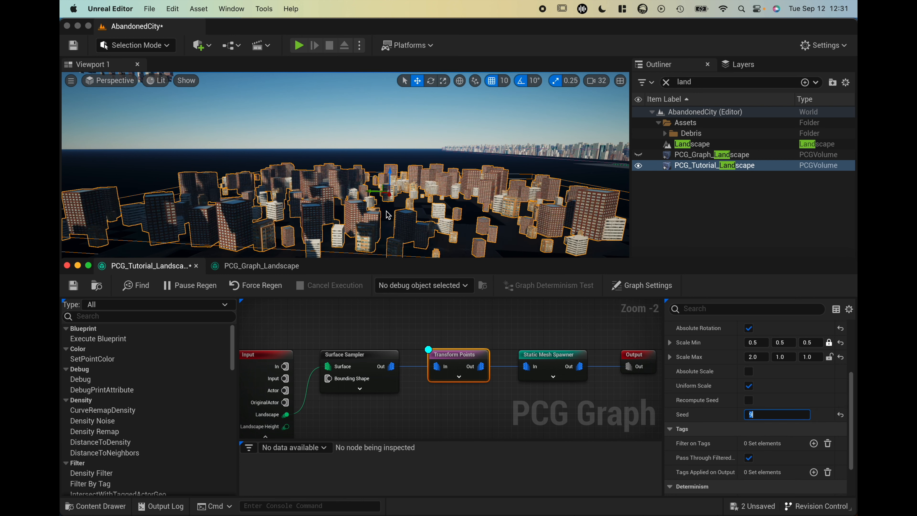
pyautogui.moveTo(400, 189); pyautogui.dragTo(309, 214)
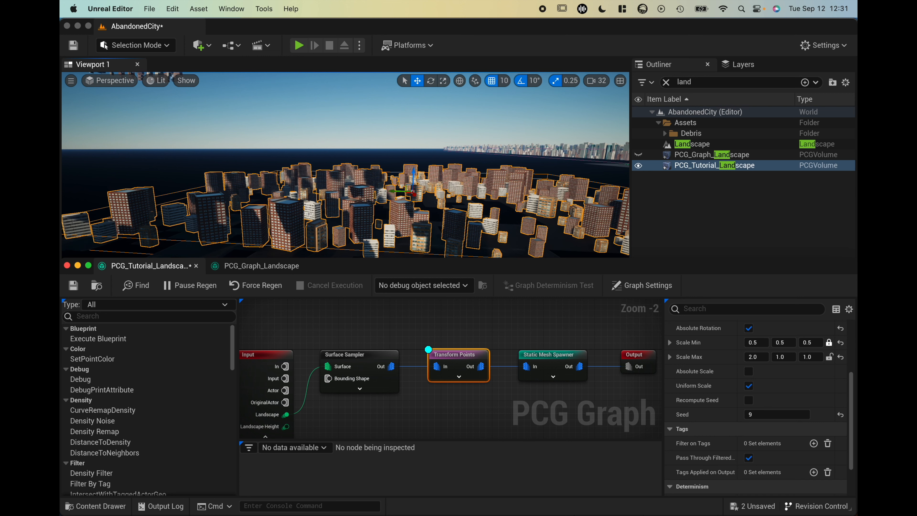
# - Save the PCG_Tutorial_Landscape graph and close both open graph editors
pyautogui.moveTo(569, 274); pyautogui.dragTo(550, 234)
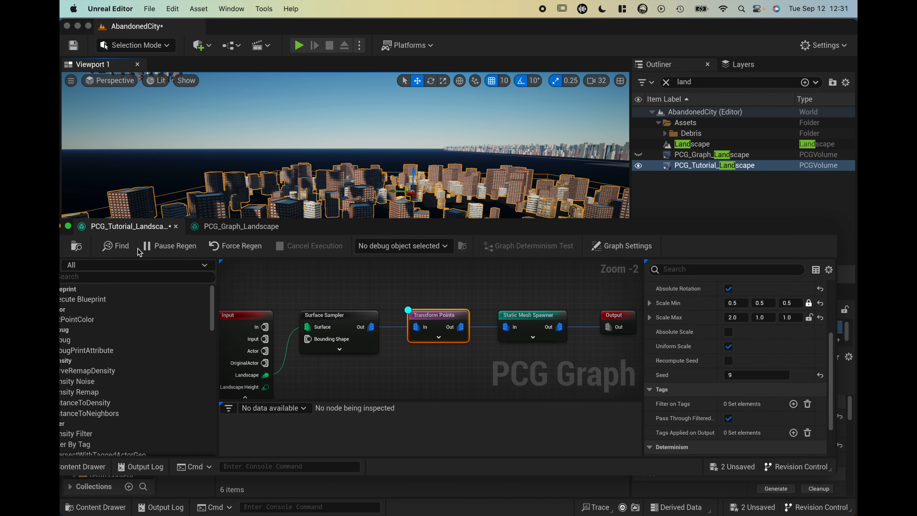
pyautogui.press('super+s')
pyautogui.moveTo(323, 231); pyautogui.dragTo(341, 269)
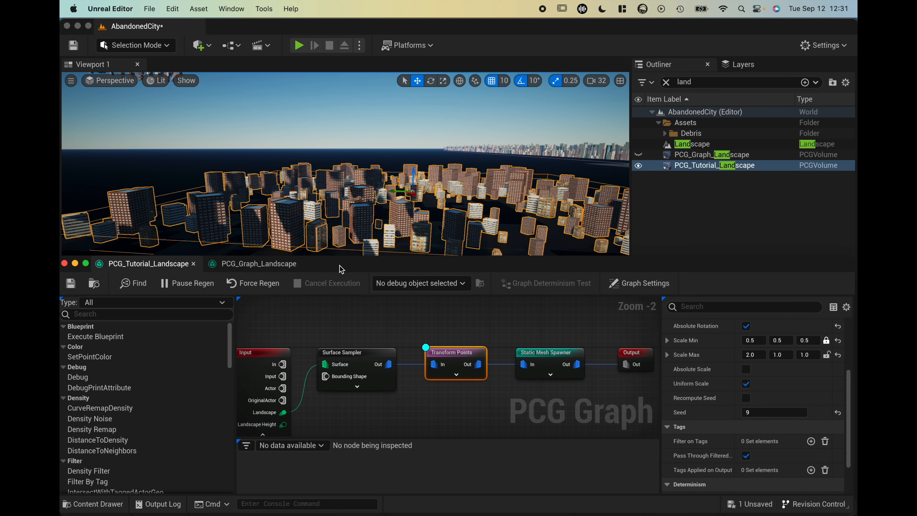
pyautogui.scroll(-4, 391, 198)
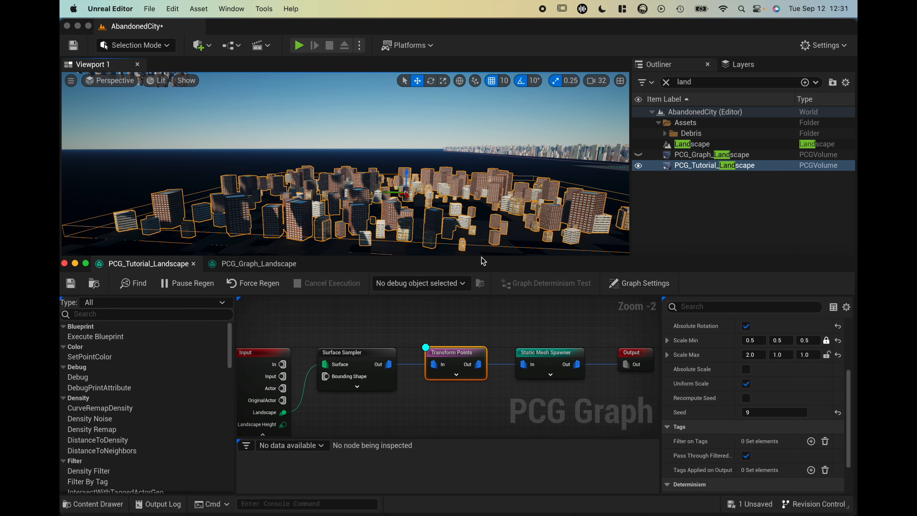
pyautogui.click(193, 263)
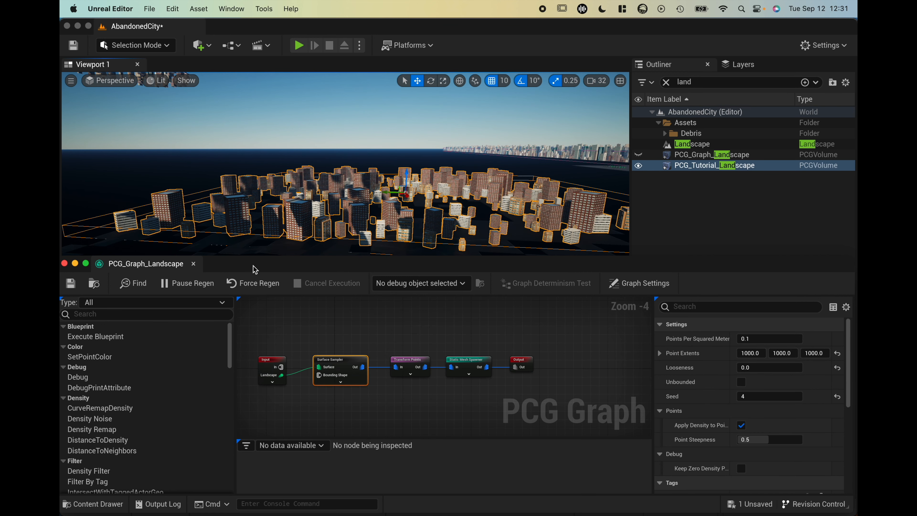
pyautogui.click(193, 264)
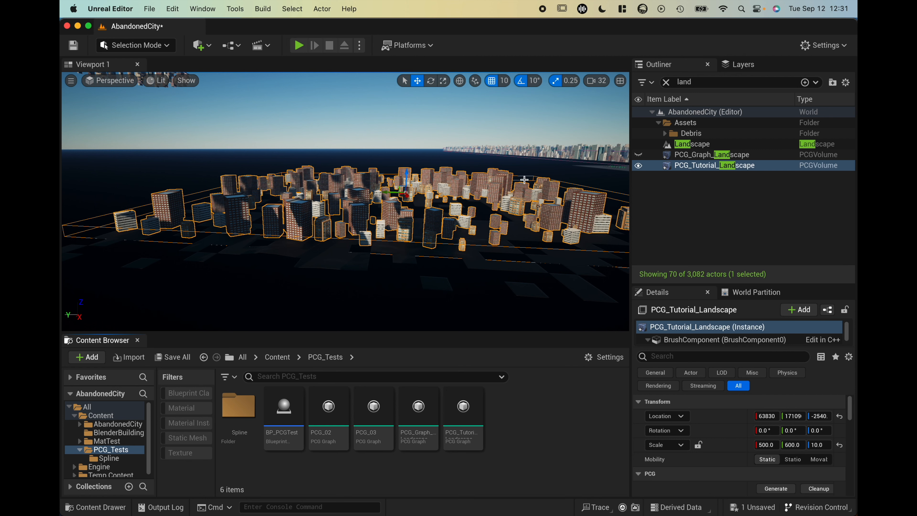
# - Reopen the PCG_Tutorial_Landscape graph to view its nodes and close it again
pyautogui.click(463, 412)
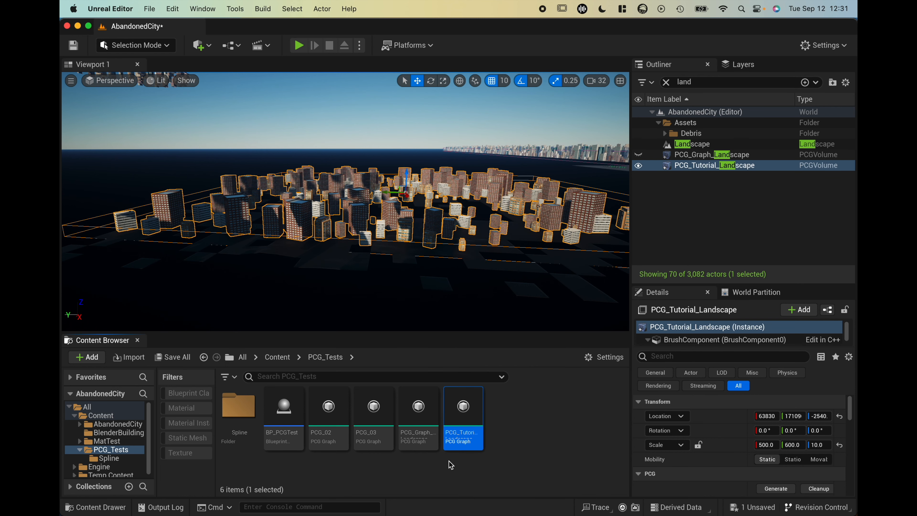
pyautogui.doubleClick(462, 410)
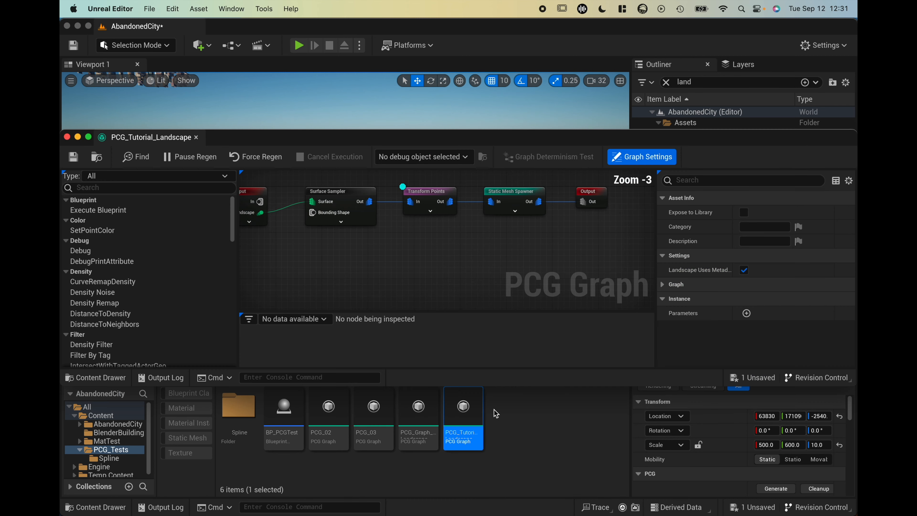
pyautogui.moveTo(476, 166); pyautogui.dragTo(478, 388)
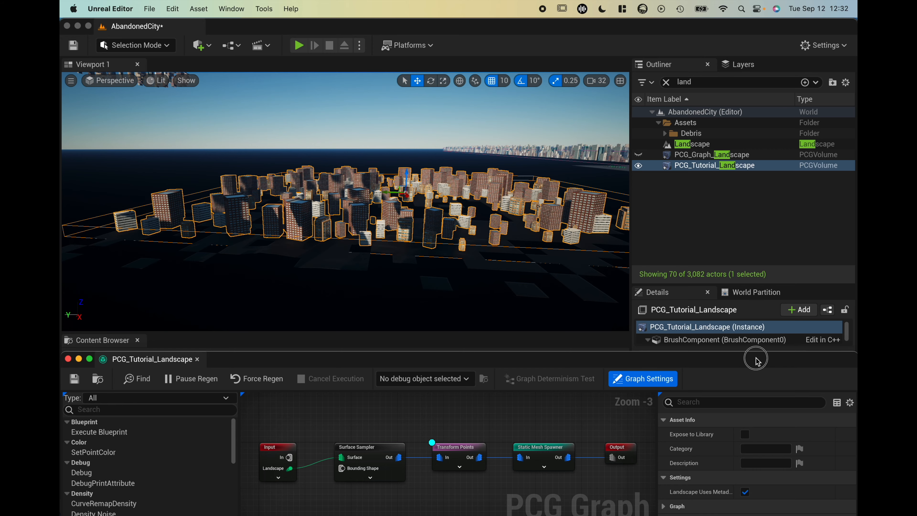
pyautogui.moveTo(758, 358); pyautogui.dragTo(758, 300)
pyautogui.click(197, 298)
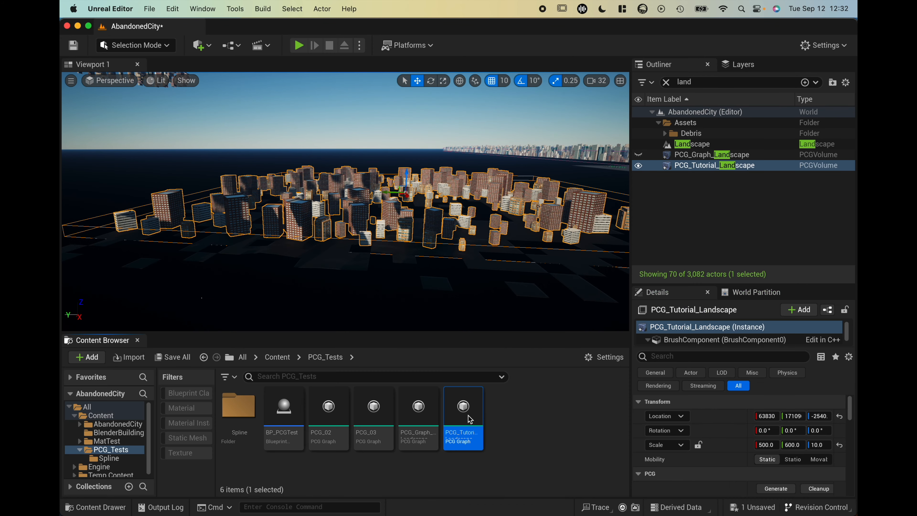
# - Duplicate the PCG_Tutorial_Landscape graph asset in the PCG_Tests folder, keeping the suggested name
pyautogui.rightClick(465, 416)
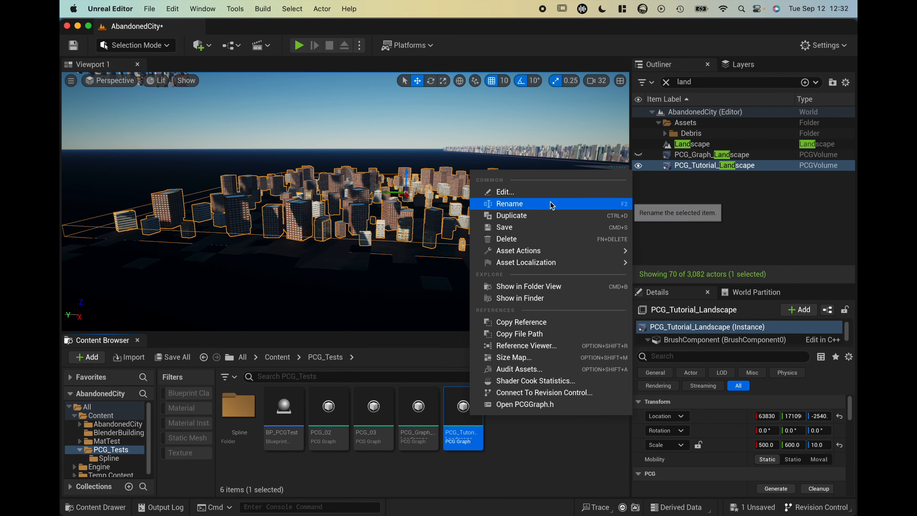
pyautogui.click(548, 219)
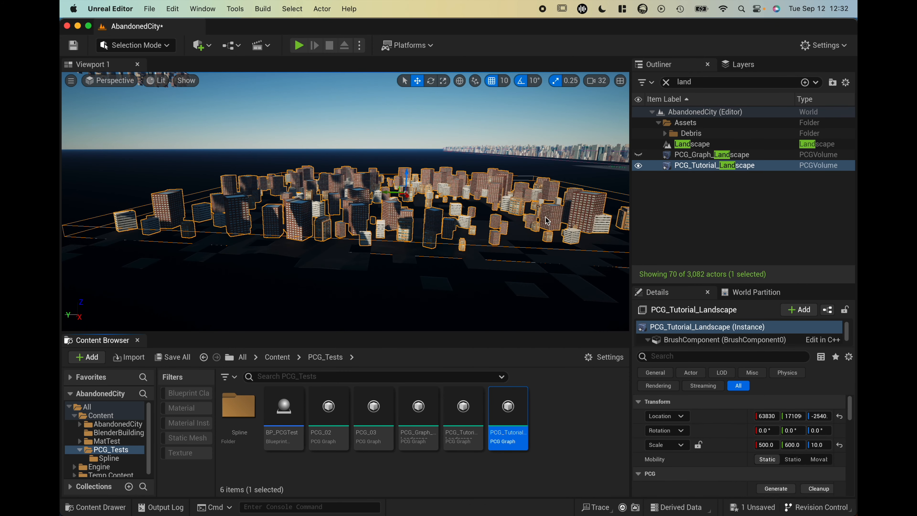
pyautogui.click(519, 433)
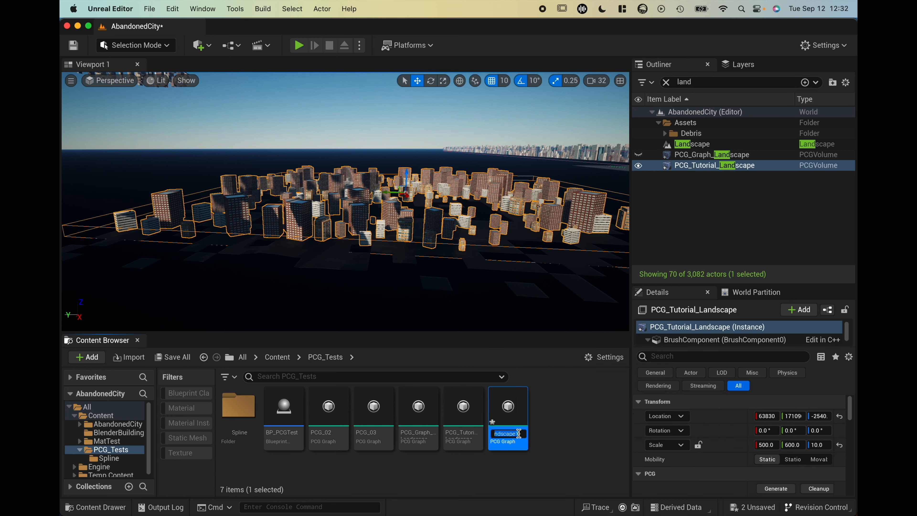
pyautogui.click(541, 434)
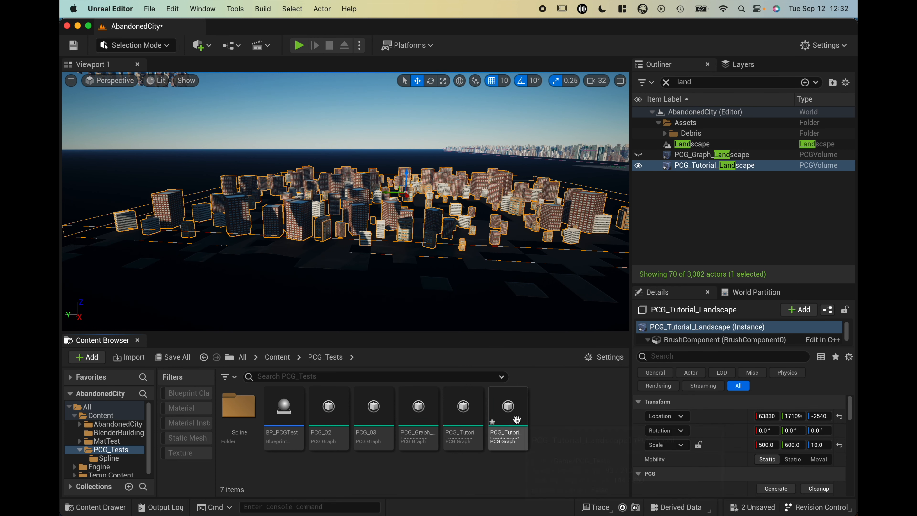
# - Open the duplicated graph, set its Surface Sampler's Looseness to 10, and close the graph editor
pyautogui.click(516, 419)
pyautogui.doubleClick(500, 392)
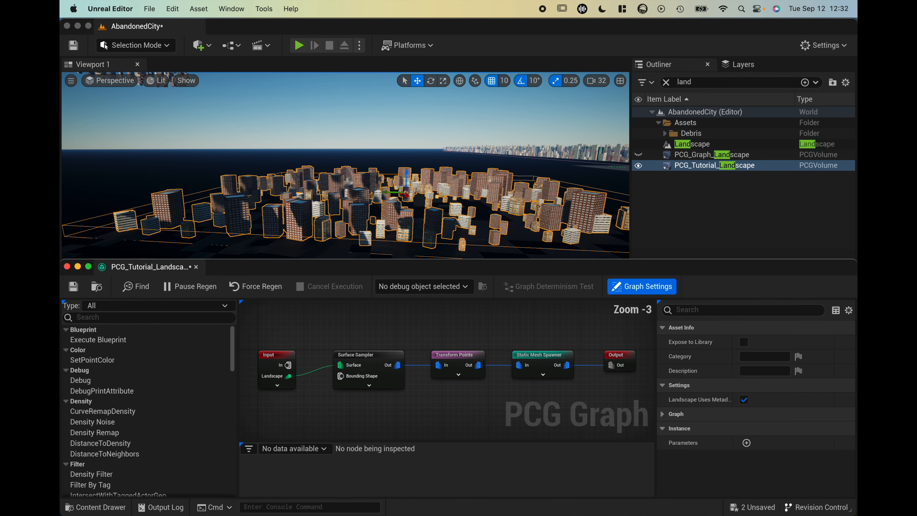
pyautogui.click(383, 355)
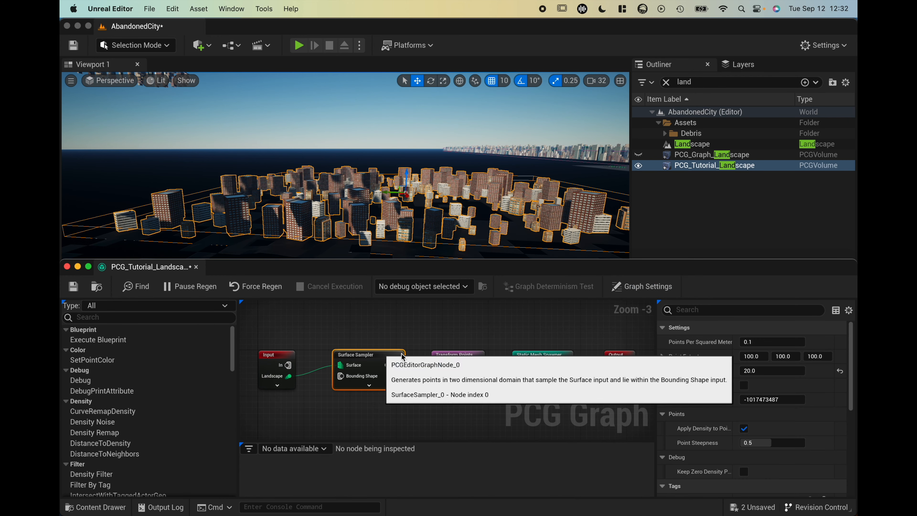
pyautogui.write('1')
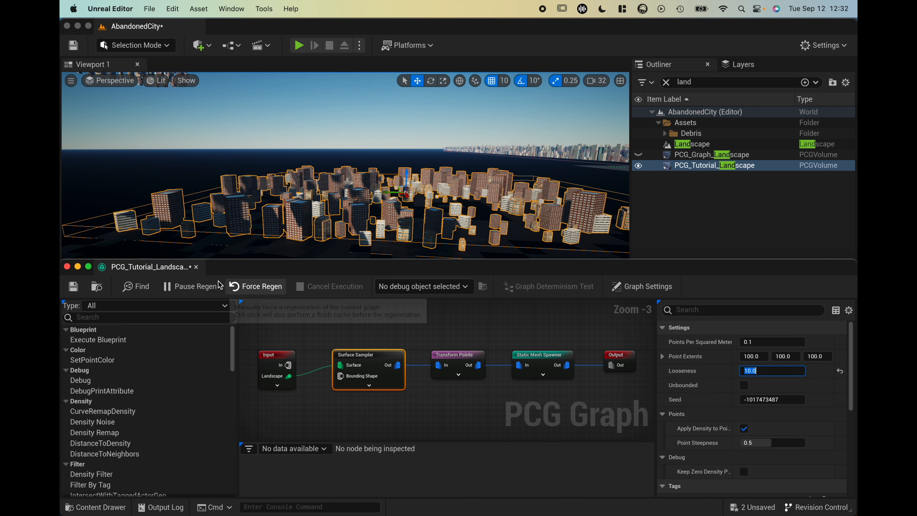
pyautogui.click(197, 267)
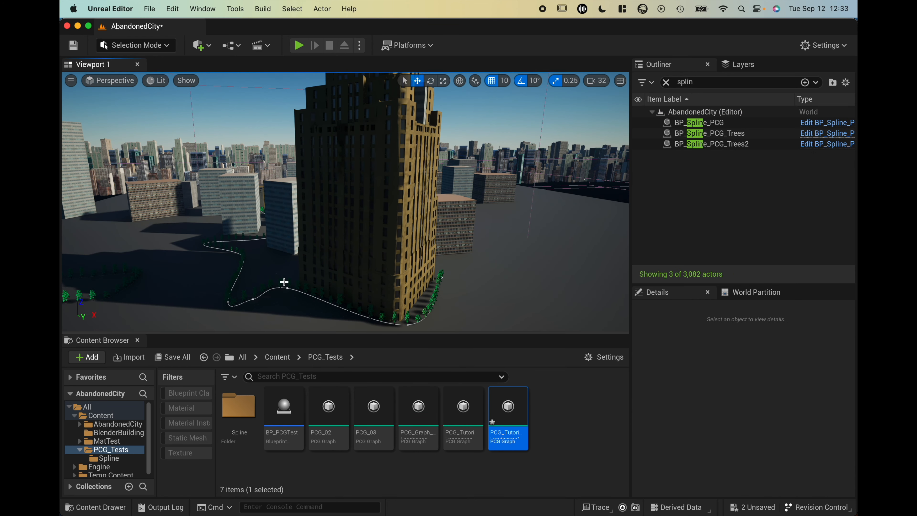
# - Select the BP_Spline_PCG_Trees2 spline around the tall building and raise its spline point at the front bend high above the ground
pyautogui.click(440, 274)
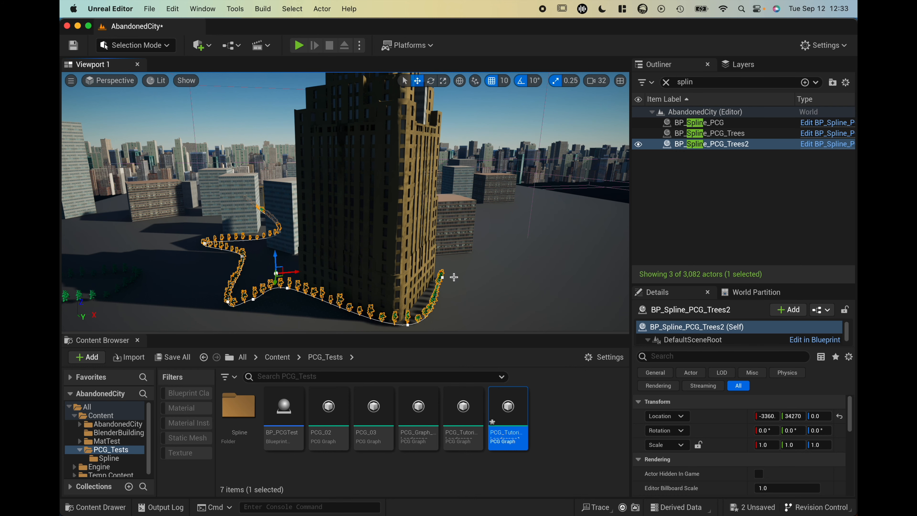
pyautogui.keyDown('alt'); pyautogui.moveTo(454, 277); pyautogui.dragTo(360, 328); pyautogui.keyUp('alt')
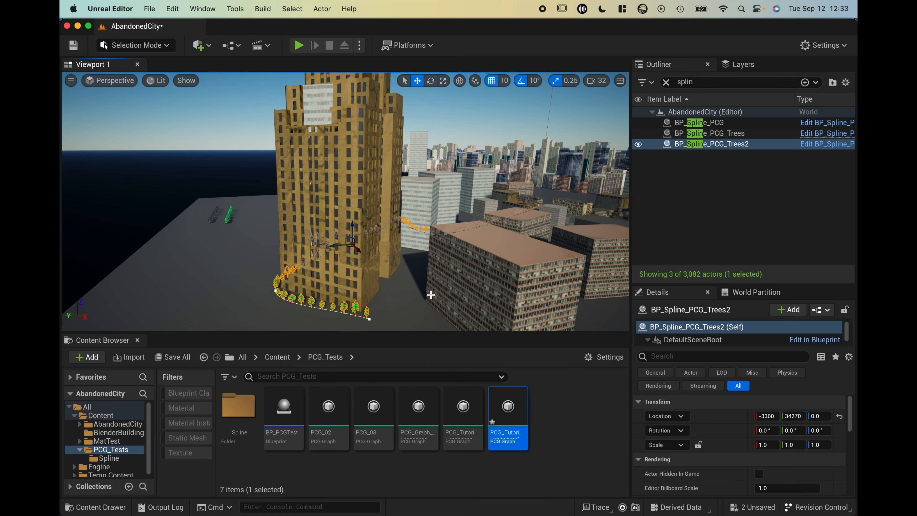
pyautogui.keyDown('alt'); pyautogui.moveTo(367, 293); pyautogui.dragTo(621, 290); pyautogui.keyUp('alt')
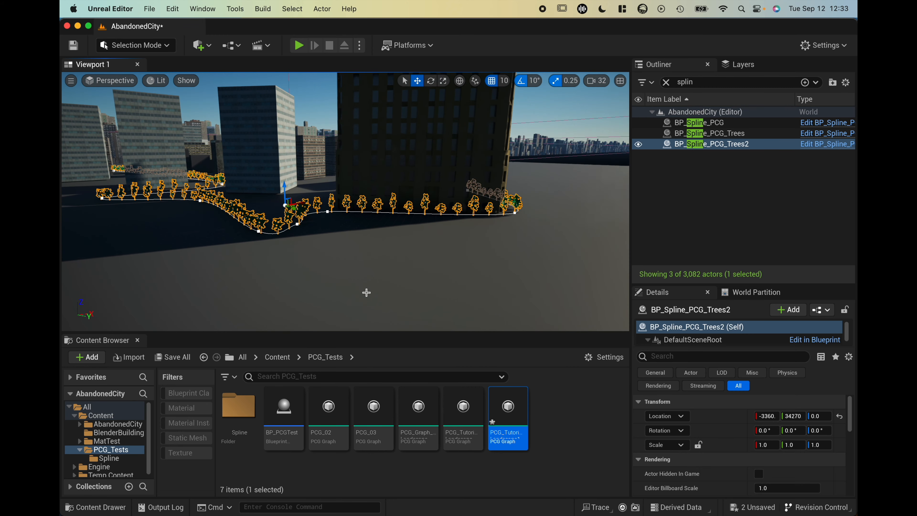
pyautogui.keyDown('alt'); pyautogui.moveTo(367, 293); pyautogui.dragTo(316, 318); pyautogui.keyUp('alt')
pyautogui.click(316, 317)
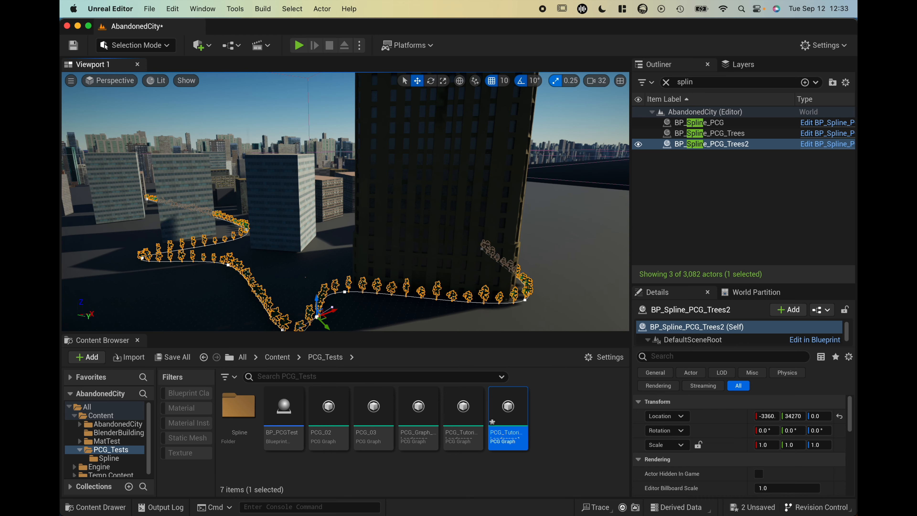
pyautogui.scroll(-3, 359, 256)
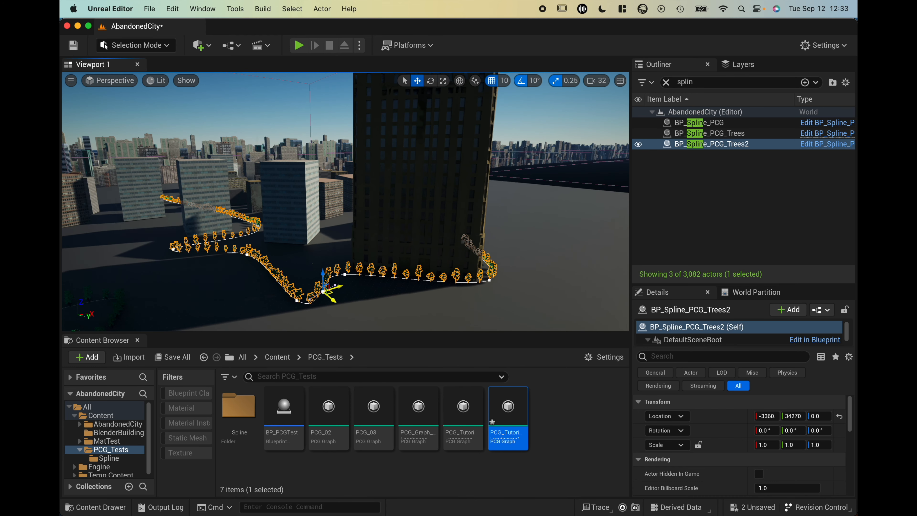
pyautogui.moveTo(323, 278); pyautogui.dragTo(325, 205)
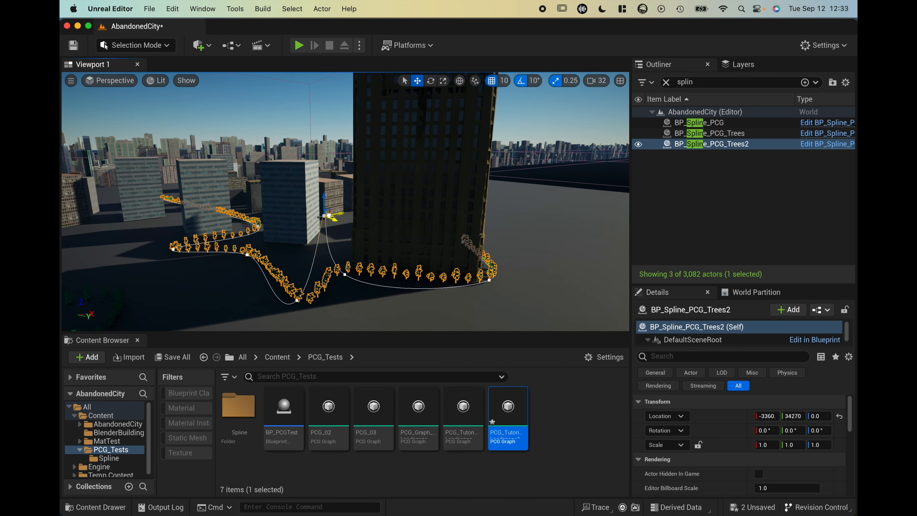
# - Move the low spline point at the front bend of BP_Spline_PCG_Trees2 back and up beside the smaller glass building, and inspect the trees up close
pyautogui.click(296, 303)
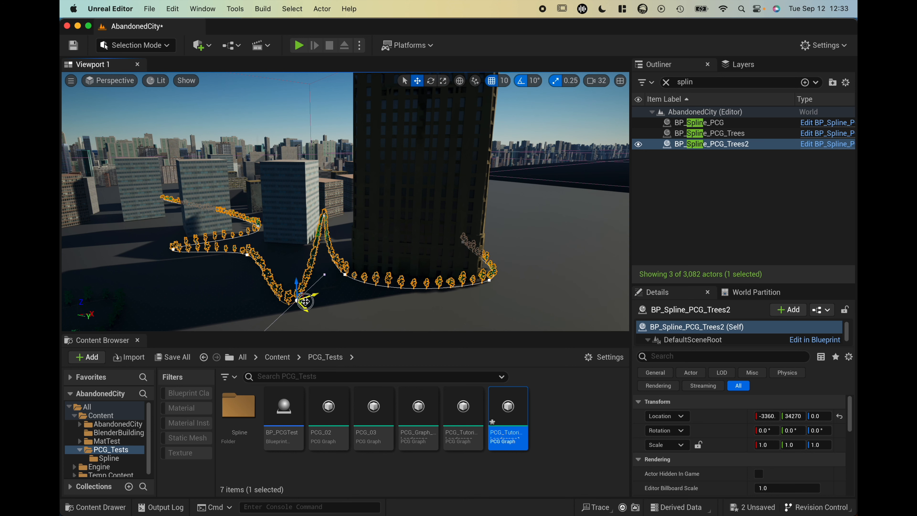
pyautogui.moveTo(305, 302); pyautogui.dragTo(280, 219)
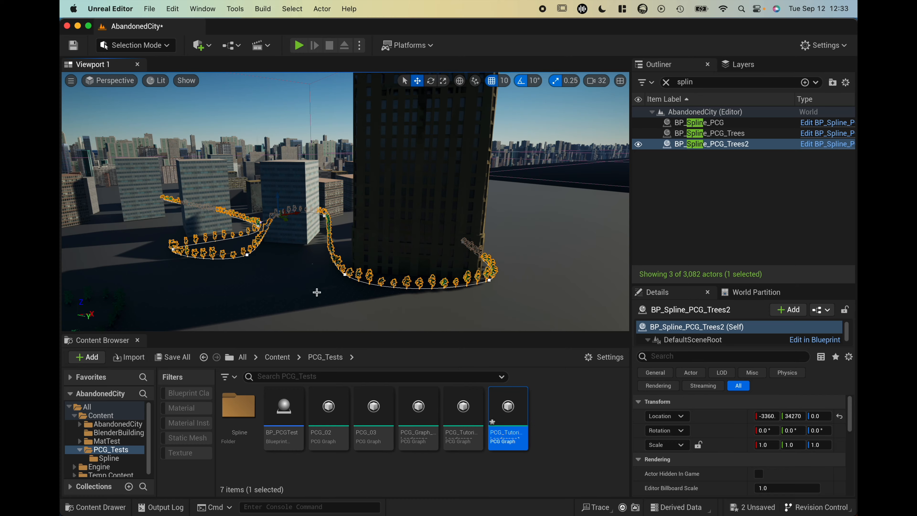
pyautogui.press('w')
pyautogui.moveTo(374, 278); pyautogui.dragTo(354, 275, button='right')
pyautogui.press('q')
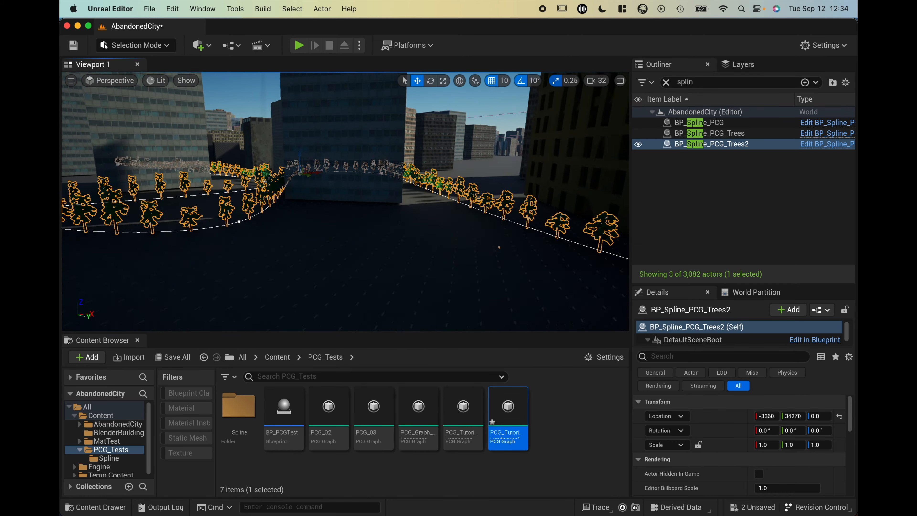
pyautogui.press('e')
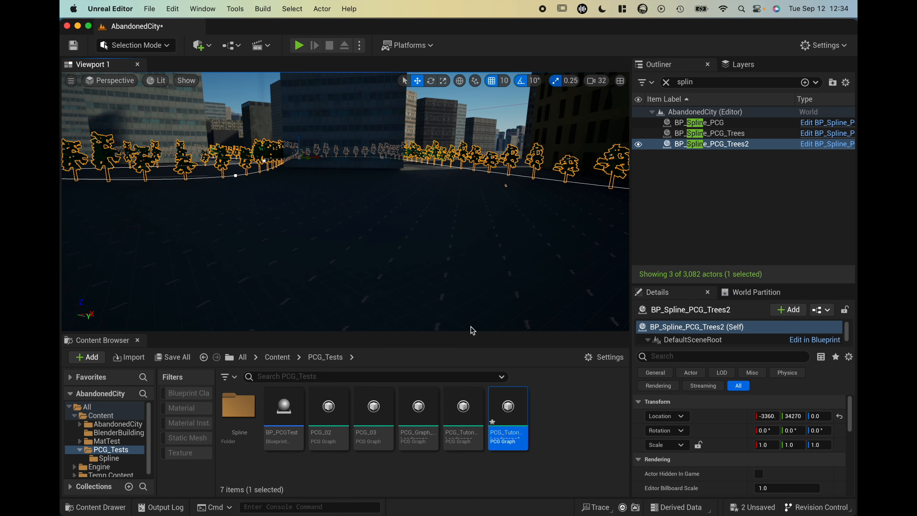
# - Open the PCG_SplineTrees graph from the Spline folder and view the settings of its Get Spline Data and Spline Sampler nodes
pyautogui.doubleClick(239, 406)
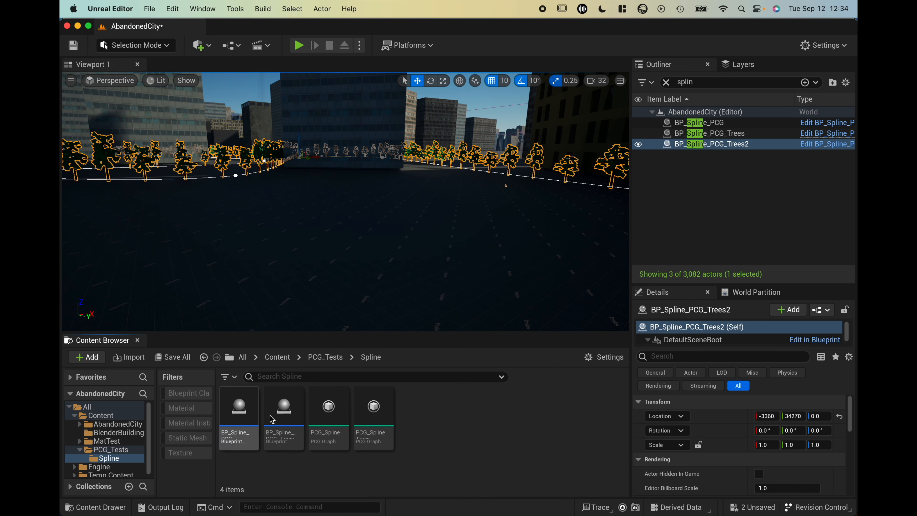
pyautogui.click(370, 407)
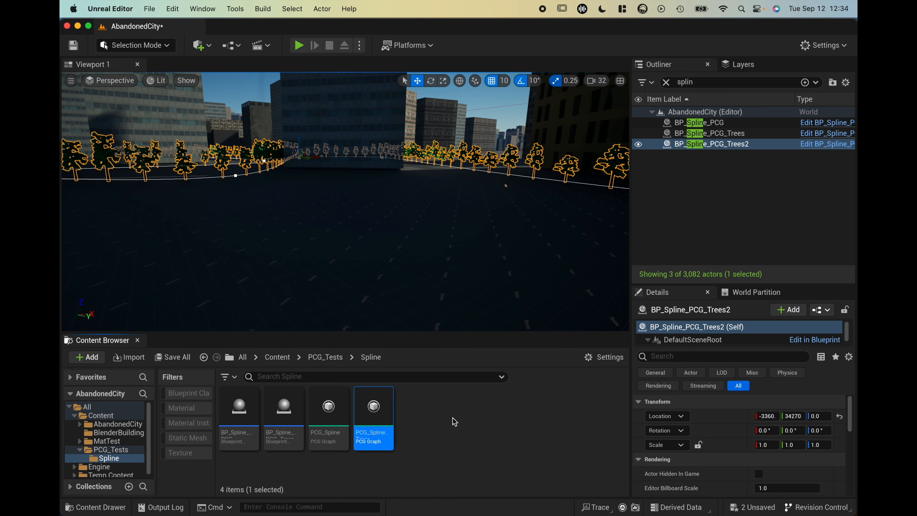
pyautogui.doubleClick(374, 407)
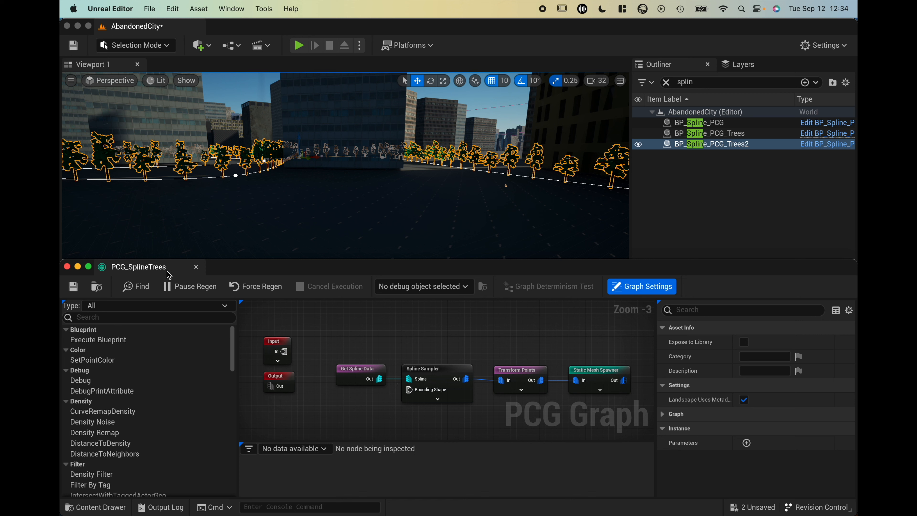
pyautogui.click(373, 372)
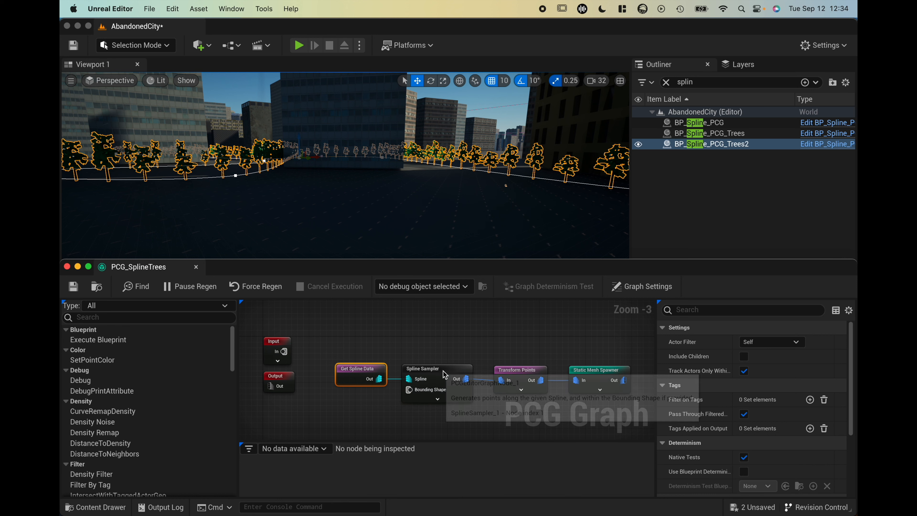
pyautogui.click(444, 378)
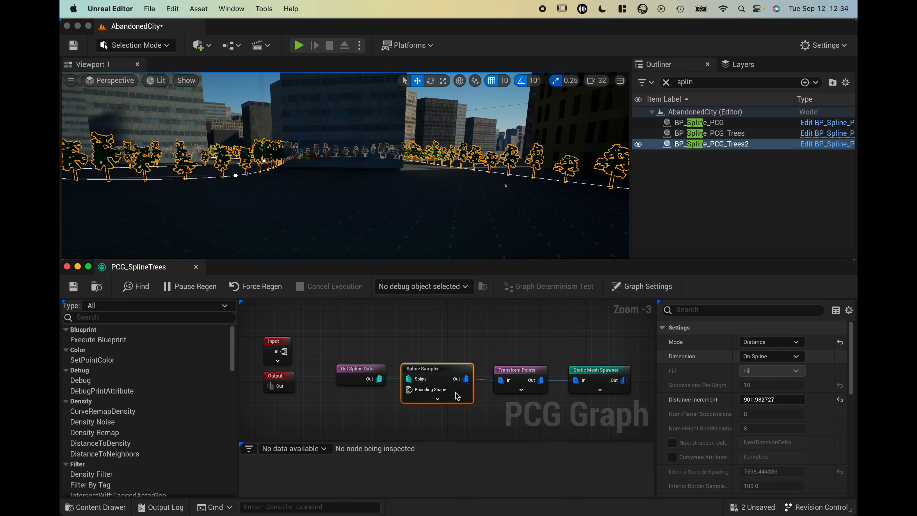
# - Check the Spline Sampler's Dimension options, try Subdivision as its mode, and return the mode to Distance
pyautogui.click(789, 356)
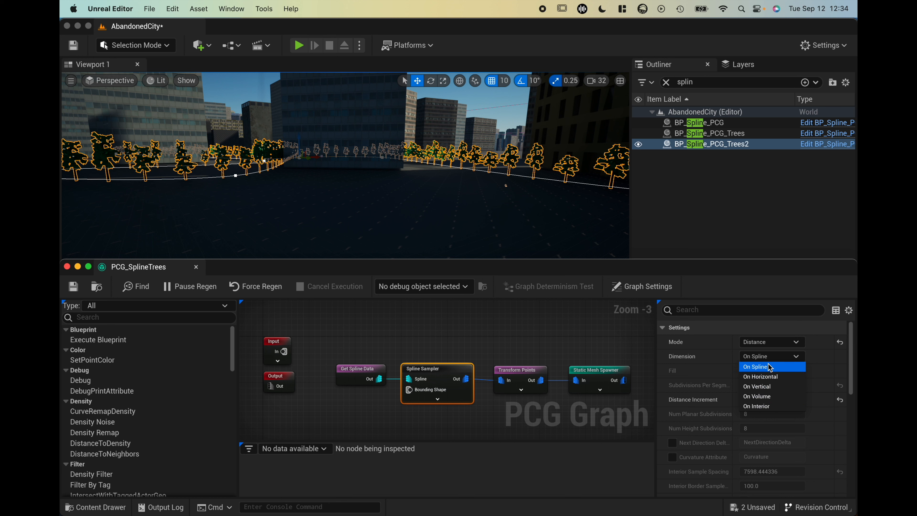
pyautogui.click(734, 349)
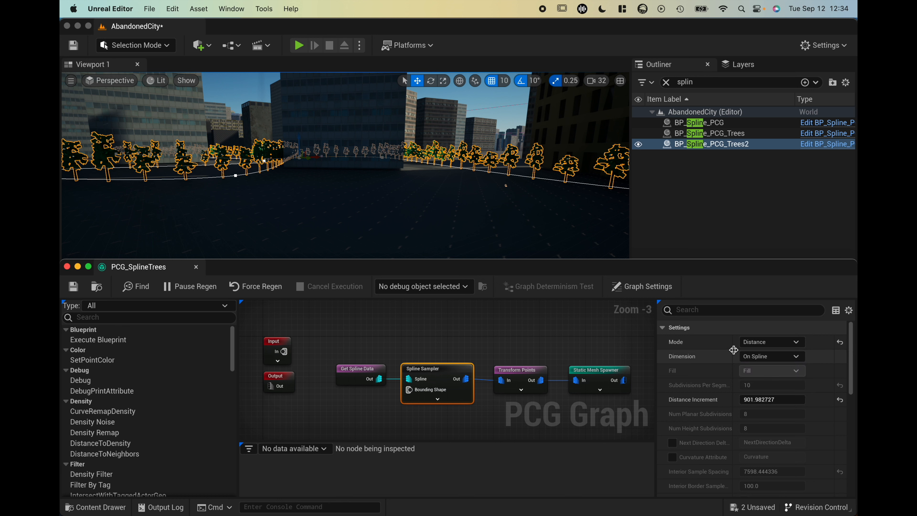
pyautogui.click(768, 342)
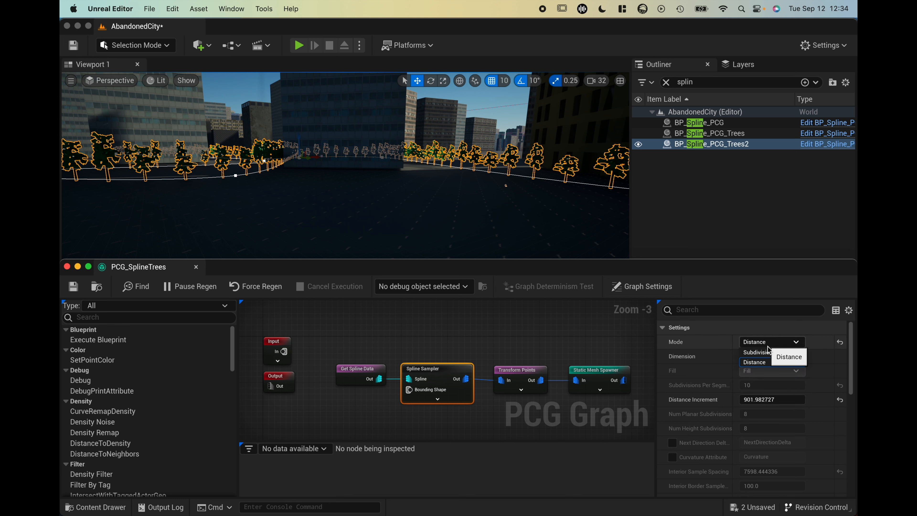
pyautogui.click(762, 352)
pyautogui.click(769, 342)
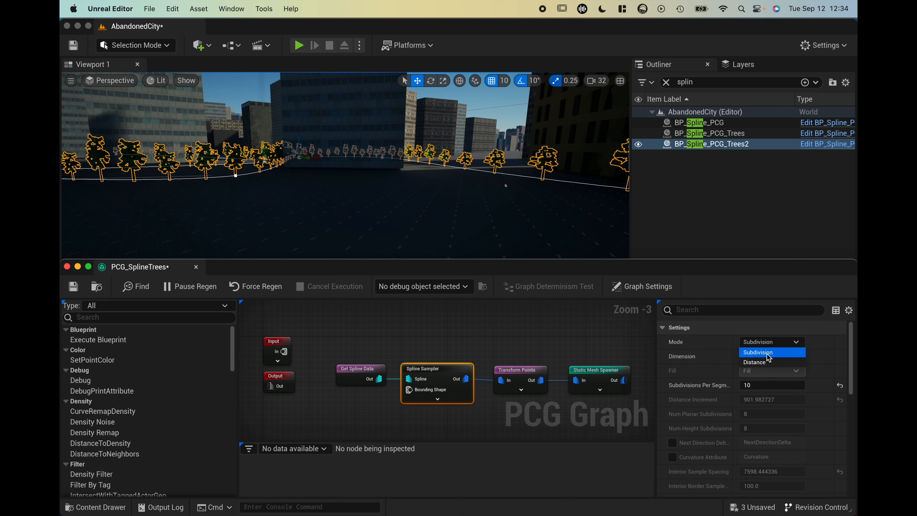
pyautogui.click(766, 361)
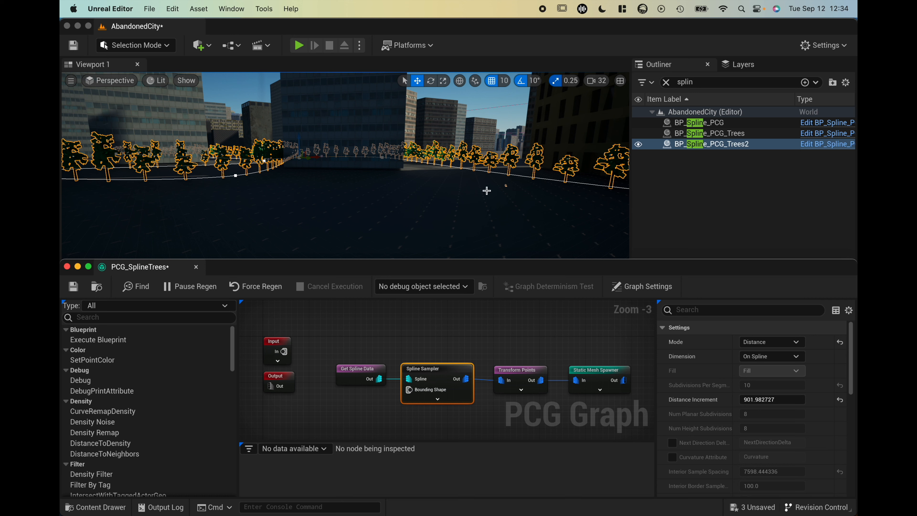
# - Set the Spline Sampler's Distance Increment to about 625 so the trees stand closer together, and close the graph editor
pyautogui.moveTo(771, 397); pyautogui.dragTo(740, 400)
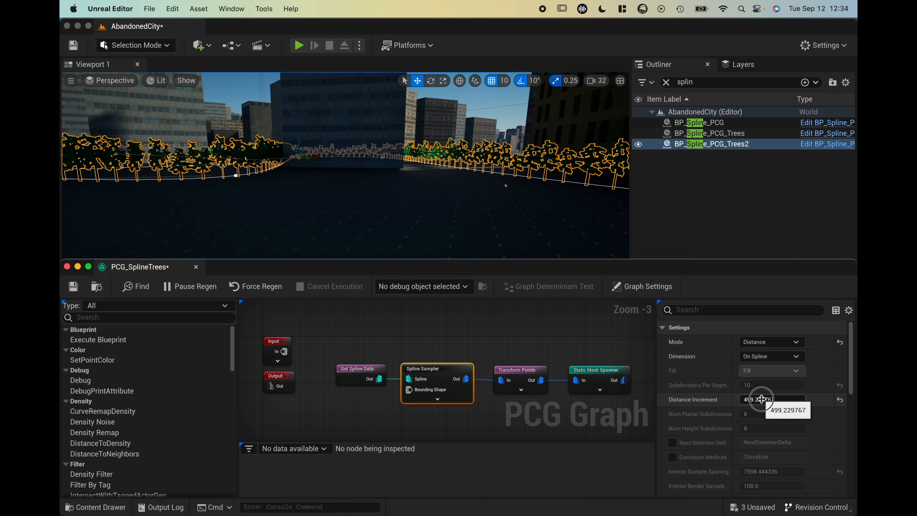
pyautogui.moveTo(758, 399); pyautogui.dragTo(767, 400)
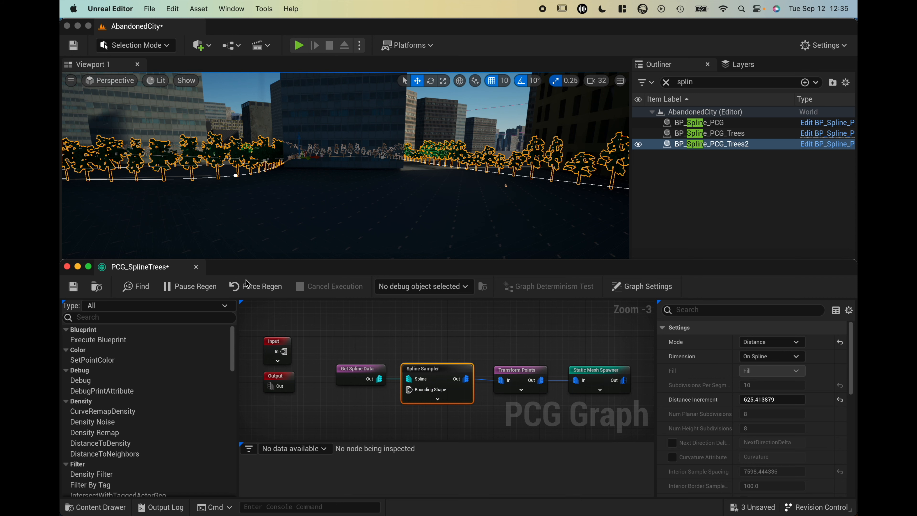
pyautogui.click(197, 268)
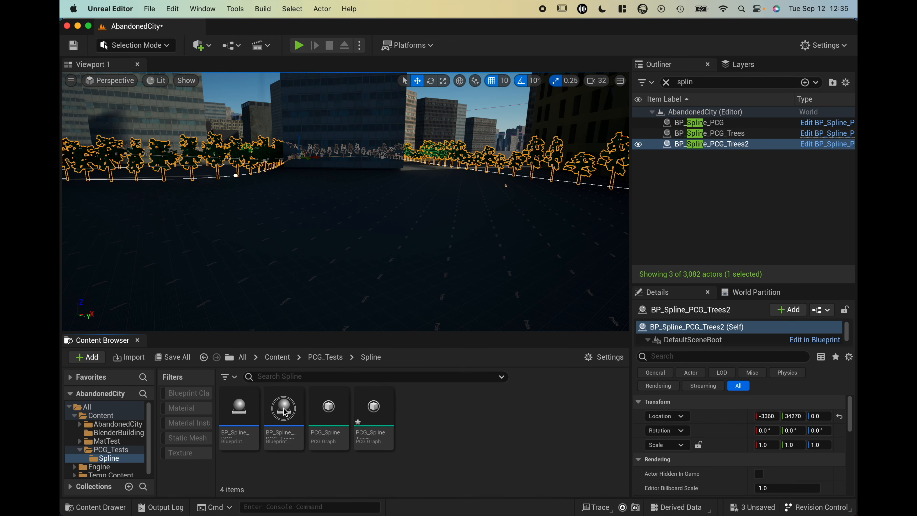
# - Open the BP_Spline_PCG_Trees blueprint, examine the settings of its Spline, PCG and DefaultSceneRoot components, and close it
pyautogui.click(285, 410)
pyautogui.doubleClick(283, 408)
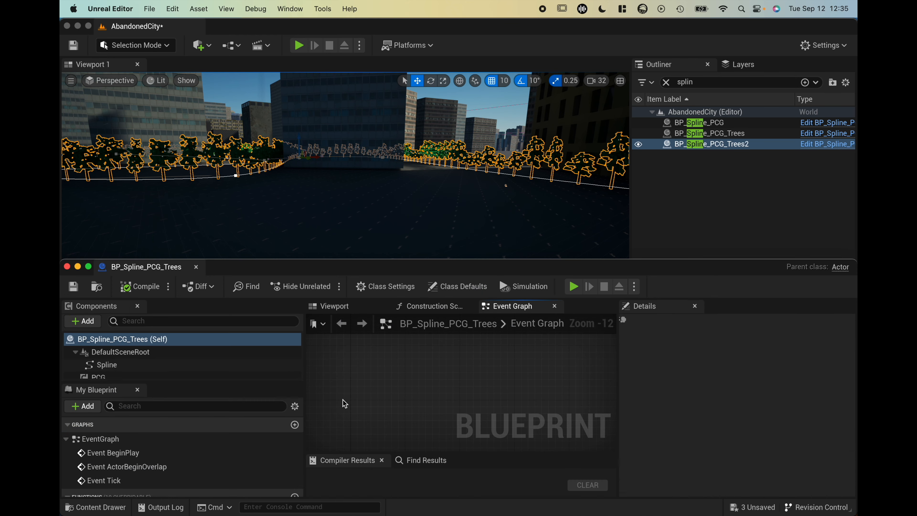
pyautogui.doubleClick(324, 260)
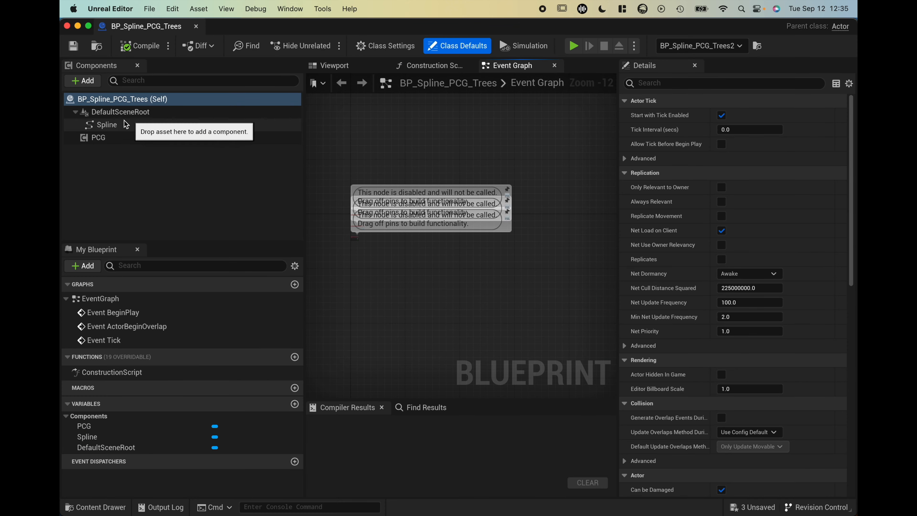
pyautogui.click(123, 125)
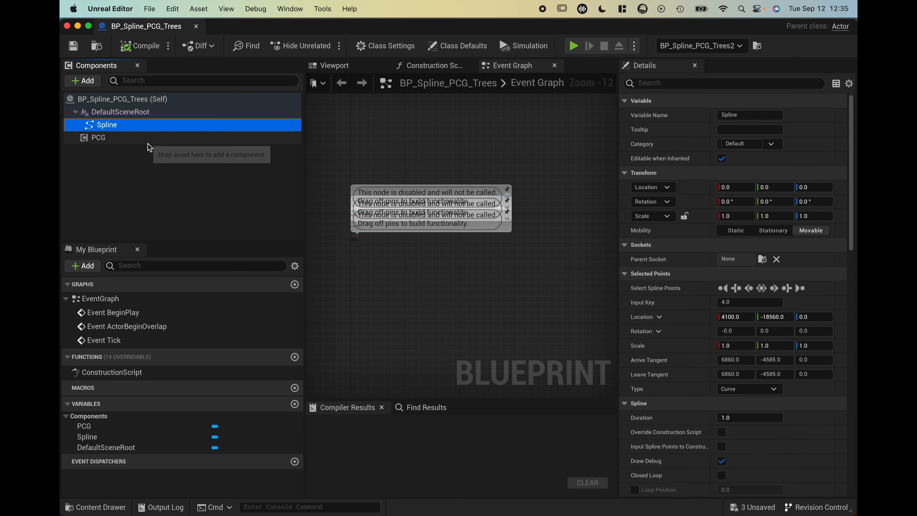
pyautogui.click(109, 139)
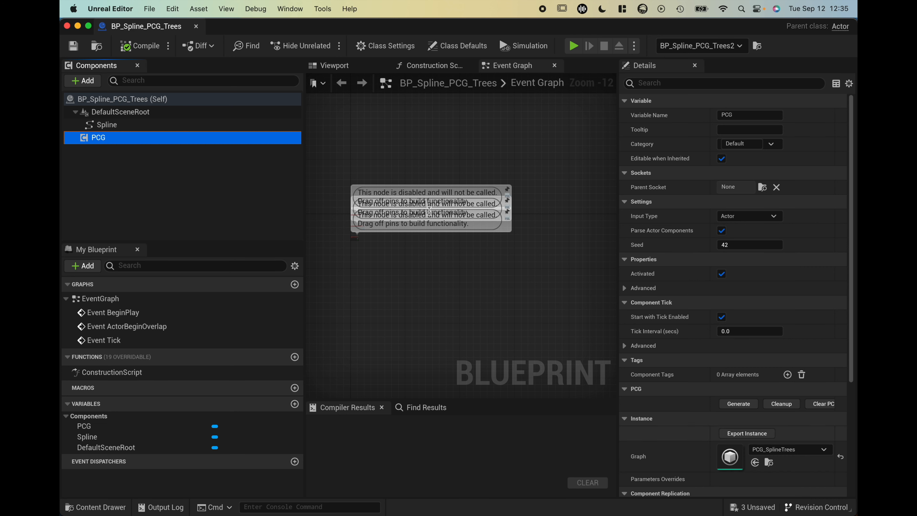
pyautogui.click(188, 124)
pyautogui.click(173, 112)
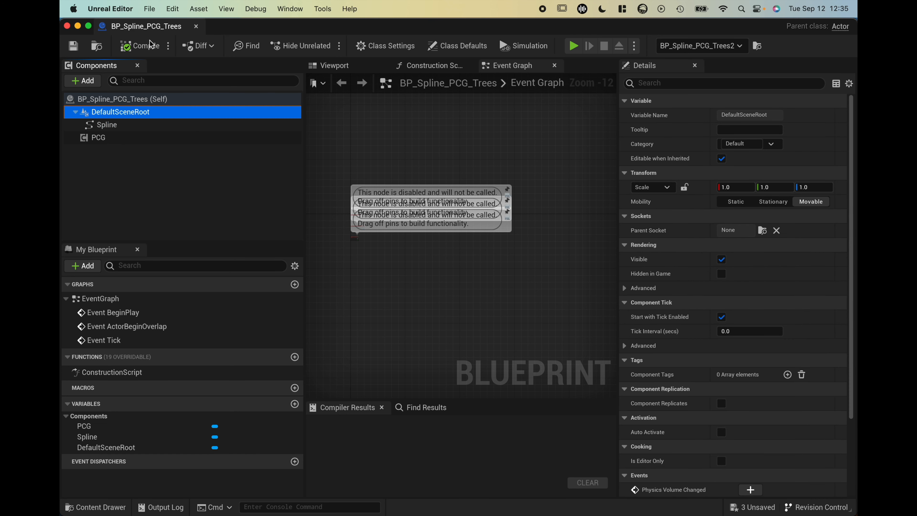
pyautogui.click(197, 27)
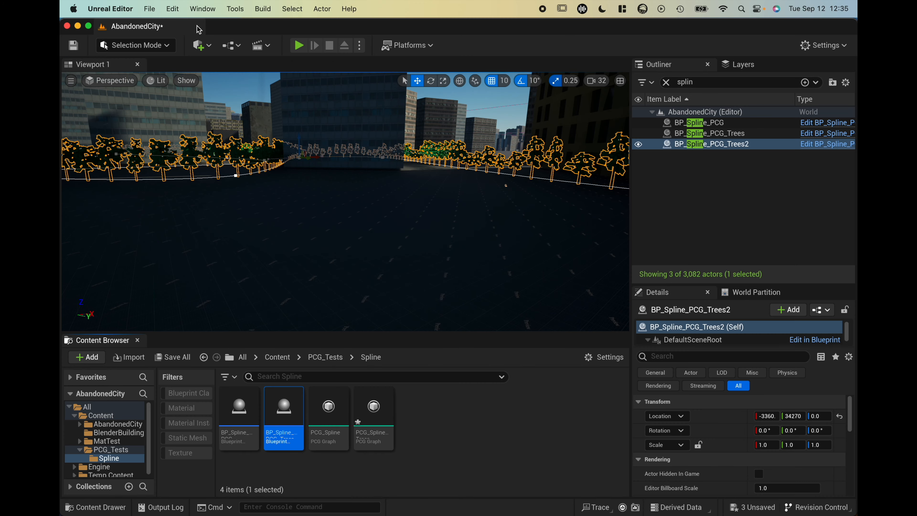
# - Create an Actor blueprint class in the Spline folder and name it BP_Spline_Tutorial
pyautogui.rightClick(481, 418)
pyautogui.click(538, 115)
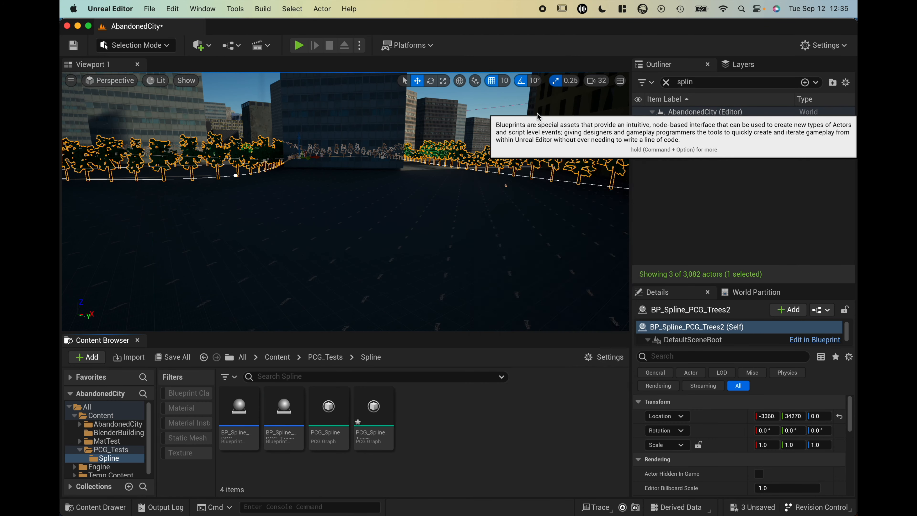
pyautogui.click(357, 169)
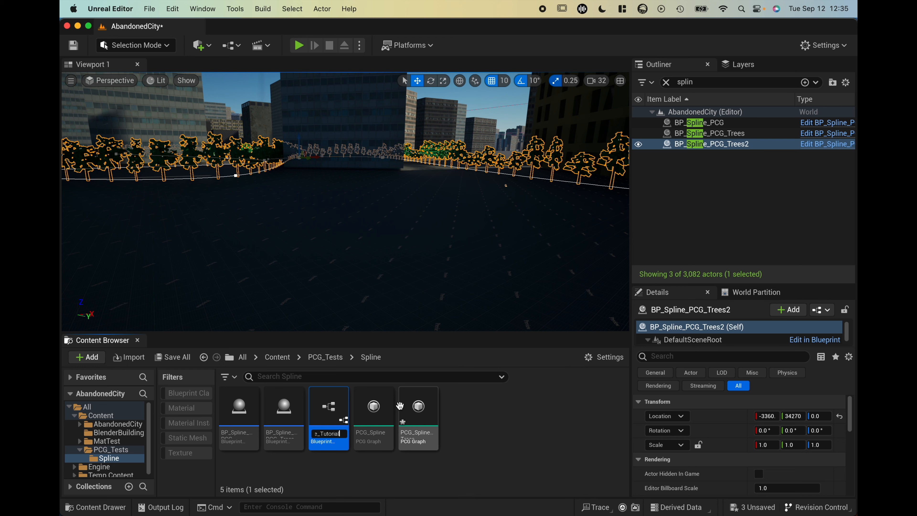
pyautogui.press('Return')
# - Open the BP_Spline_Tutorial blueprint and add a Spline component under its scene root
pyautogui.doubleClick(328, 410)
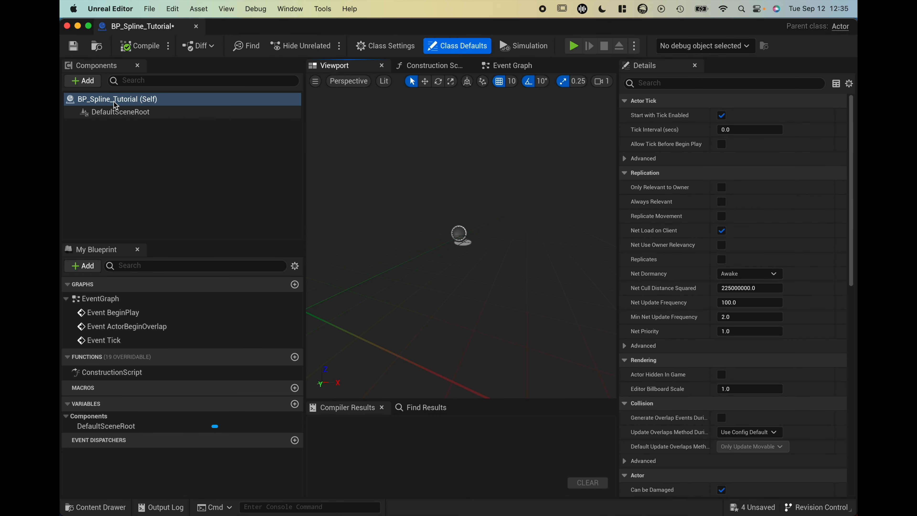
pyautogui.click(84, 81)
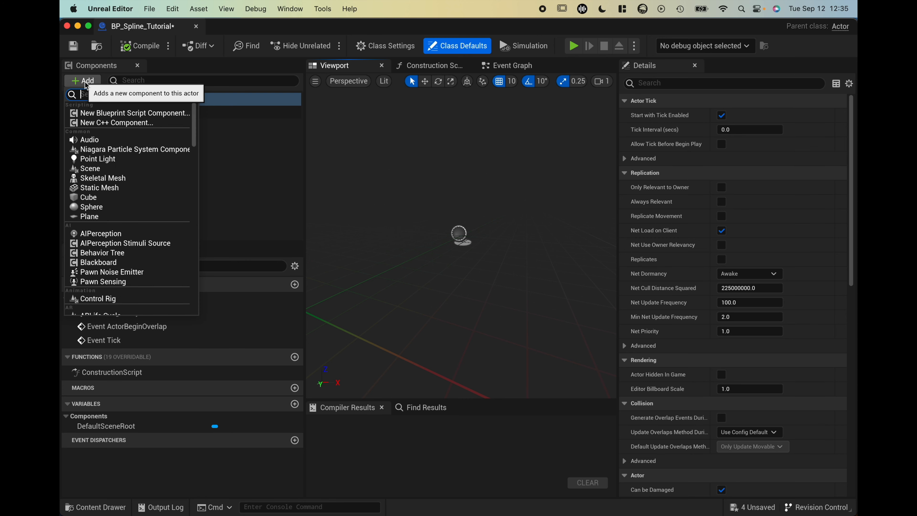
pyautogui.write('spline')
pyautogui.click(96, 128)
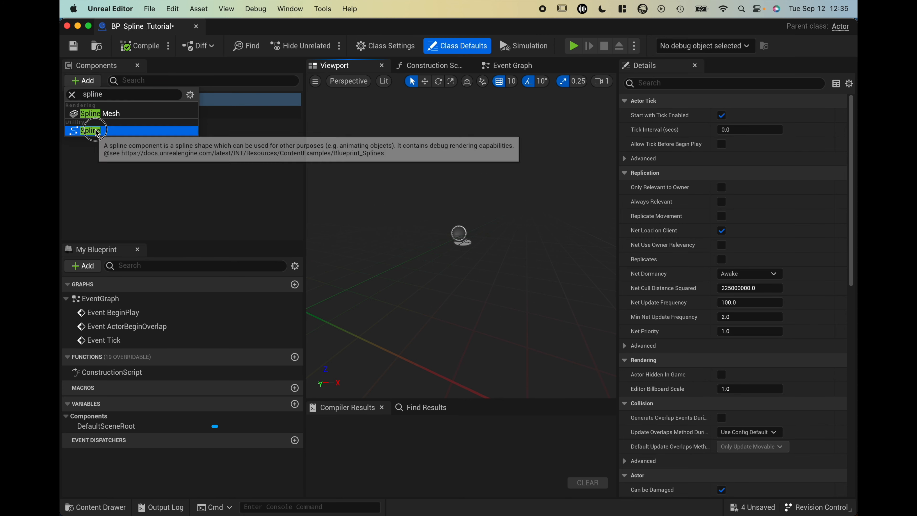
pyautogui.click(175, 164)
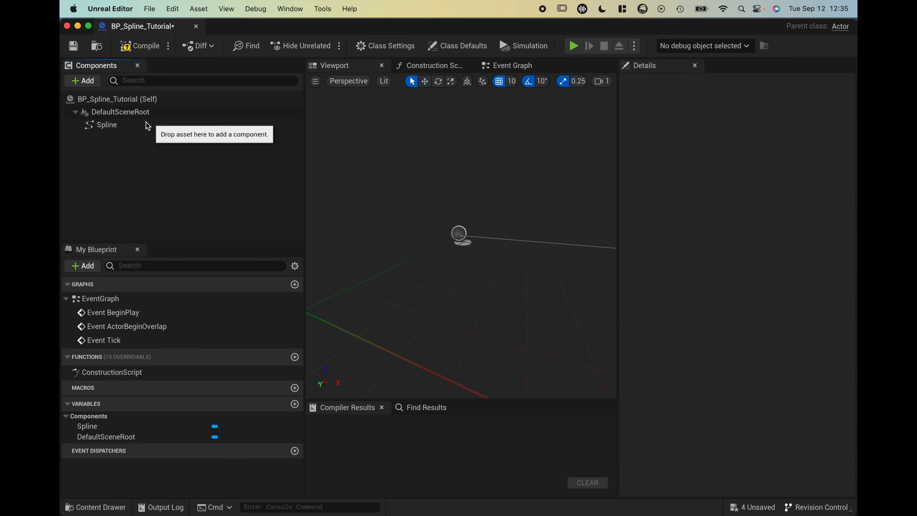
# - Select the Spline component and toggle its Closed Loop option on and off
pyautogui.click(105, 124)
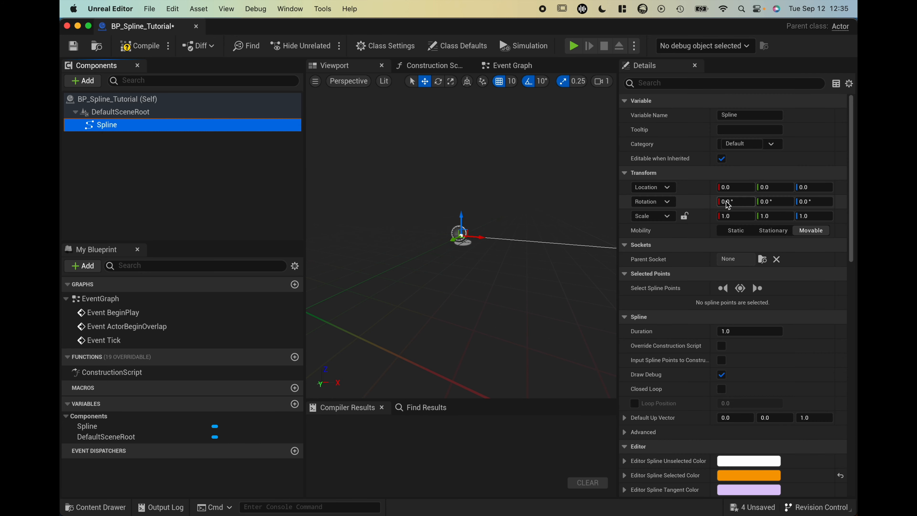
pyautogui.click(722, 390)
pyautogui.click(722, 389)
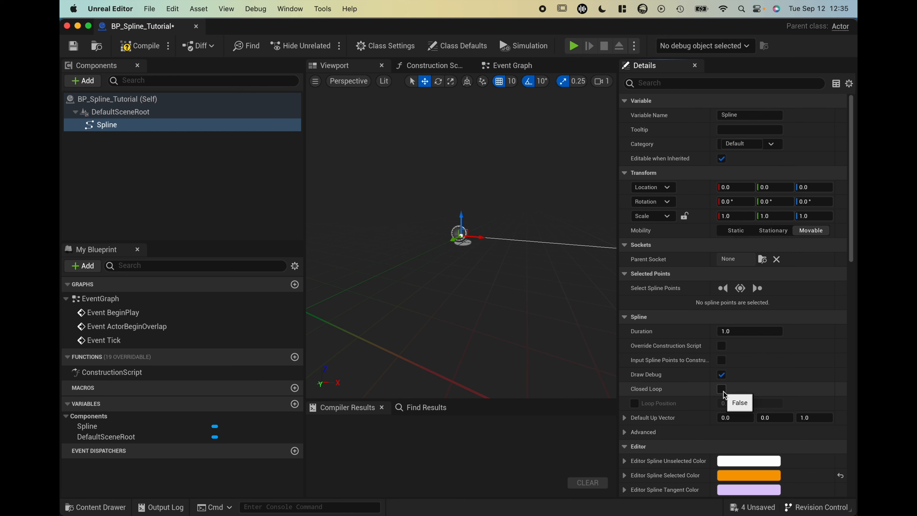
pyautogui.click(723, 391)
pyautogui.click(724, 391)
# - Bring the level into view, focus on the BP_Spline_PCG building spline, and select the spline point at its far end
pyautogui.moveTo(480, 32); pyautogui.dragTo(478, 333)
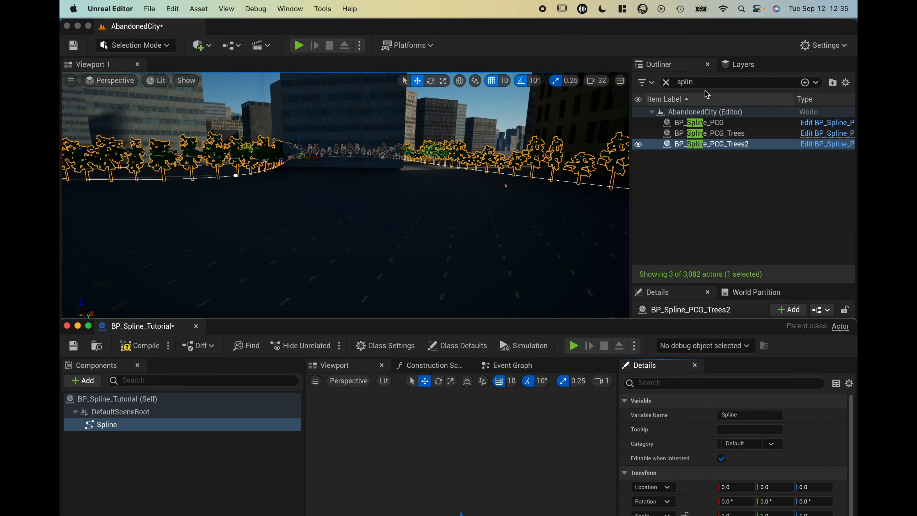
pyautogui.click(723, 123)
pyautogui.press('f')
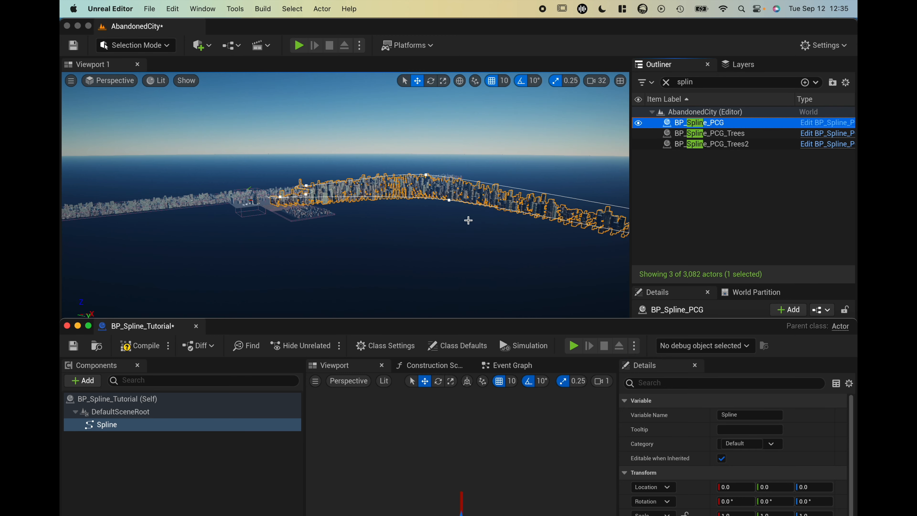
pyautogui.click(323, 222)
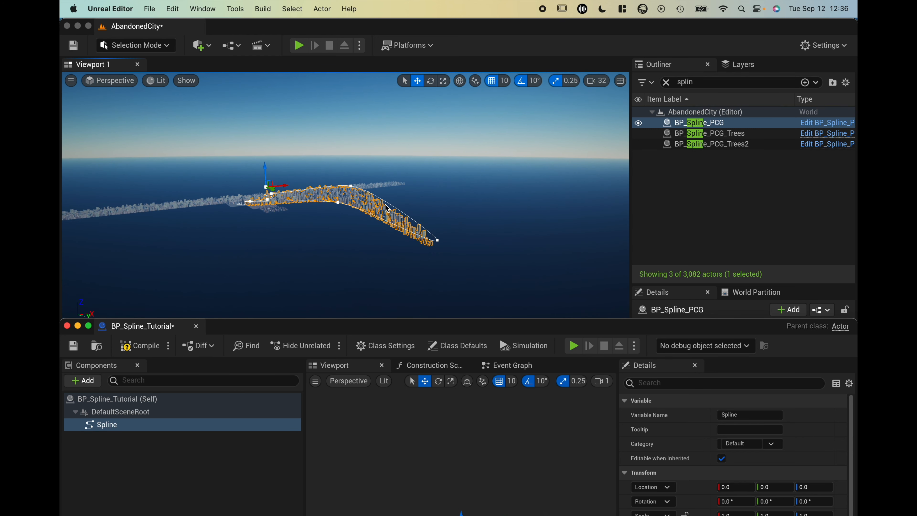
pyautogui.click(438, 240)
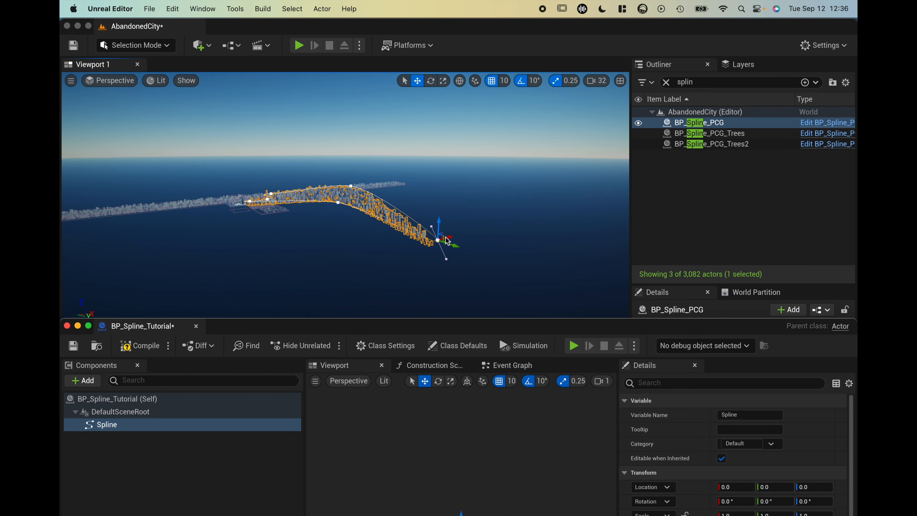
# - Move the far end point of the BP_Spline_PCG spline outward to lengthen the building row, and select the neighbouring spline point
pyautogui.moveTo(449, 237); pyautogui.dragTo(495, 224)
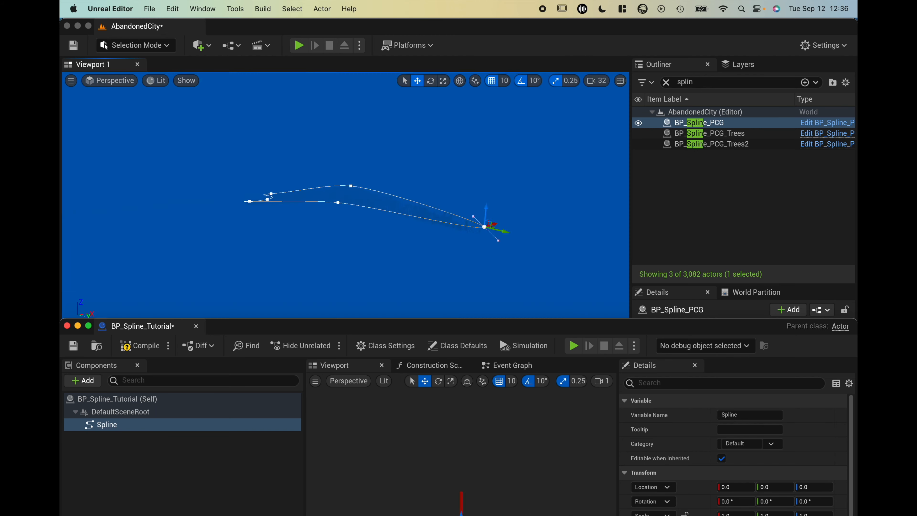
pyautogui.click(338, 202)
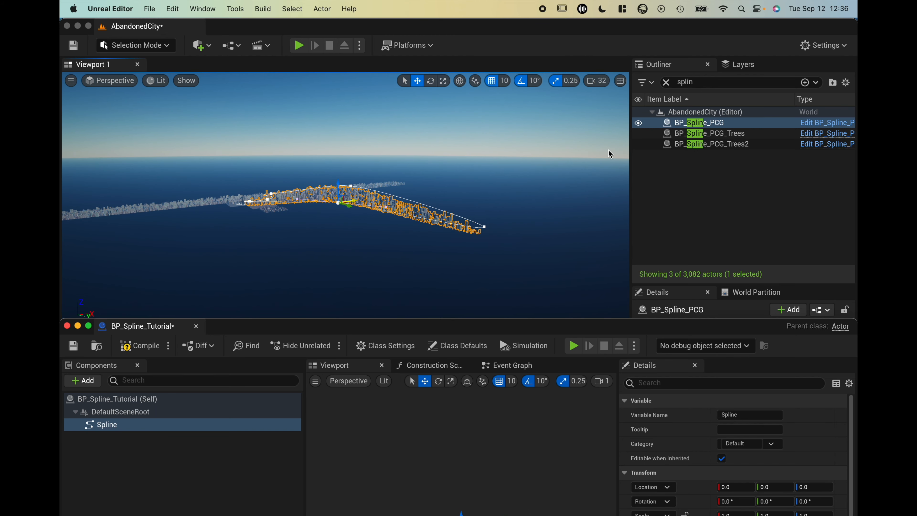
# - Return to the BP_Spline_Tutorial blueprint, toggle the spline's Closed Loop option on and off, and compile the blueprint
pyautogui.moveTo(630, 327); pyautogui.dragTo(642, 53)
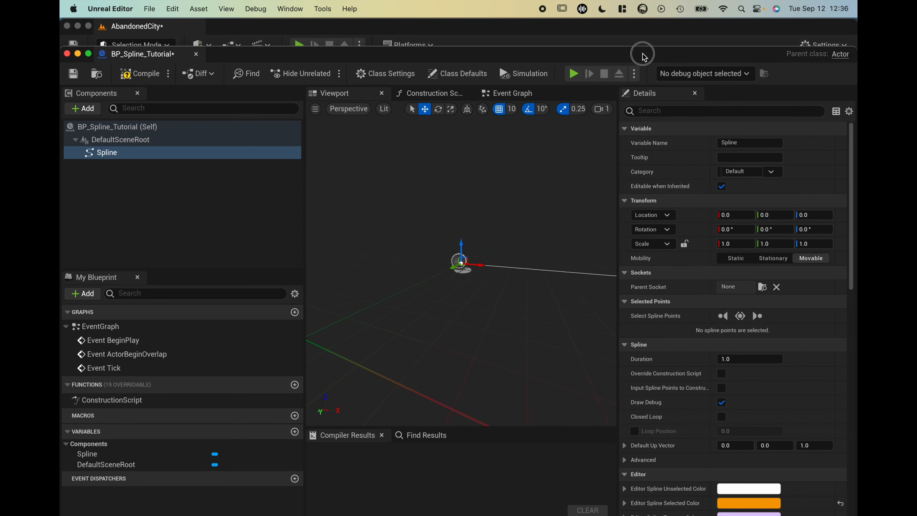
pyautogui.click(726, 420)
pyautogui.click(725, 419)
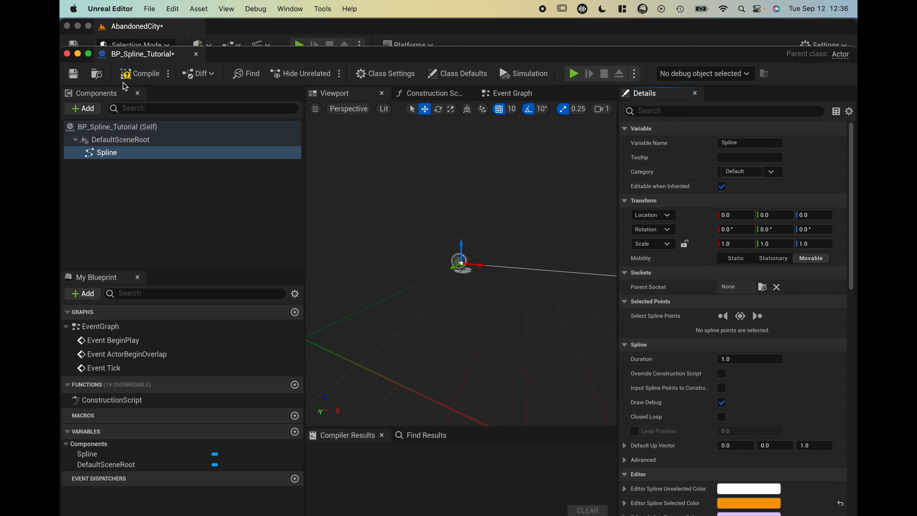
pyautogui.click(136, 75)
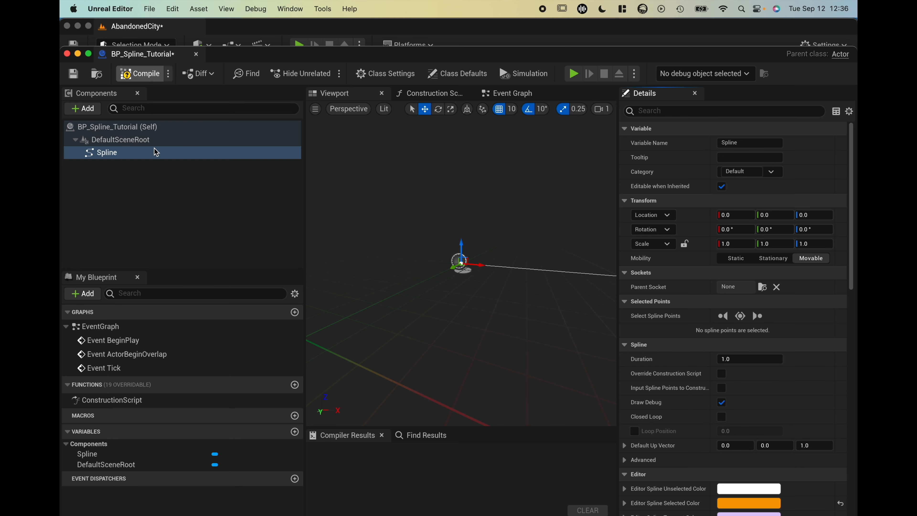
# - Add a PCG component to the BP_Spline_Tutorial blueprint and select it to show its settings
pyautogui.click(84, 108)
pyautogui.write('PCG')
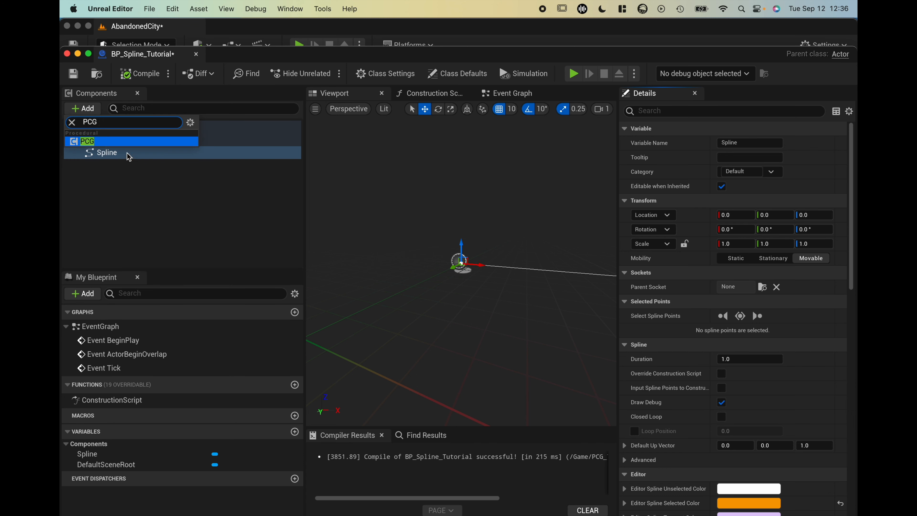
pyautogui.click(123, 151)
pyautogui.click(158, 180)
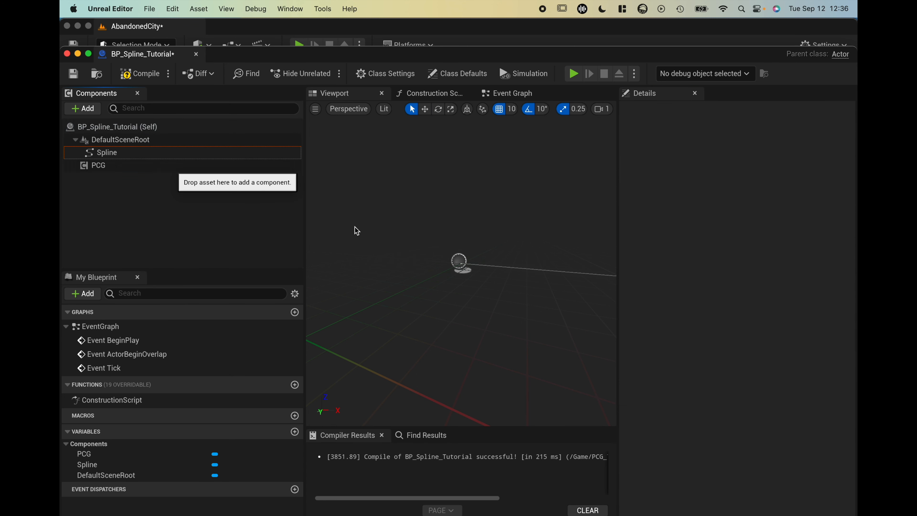
pyautogui.click(299, 166)
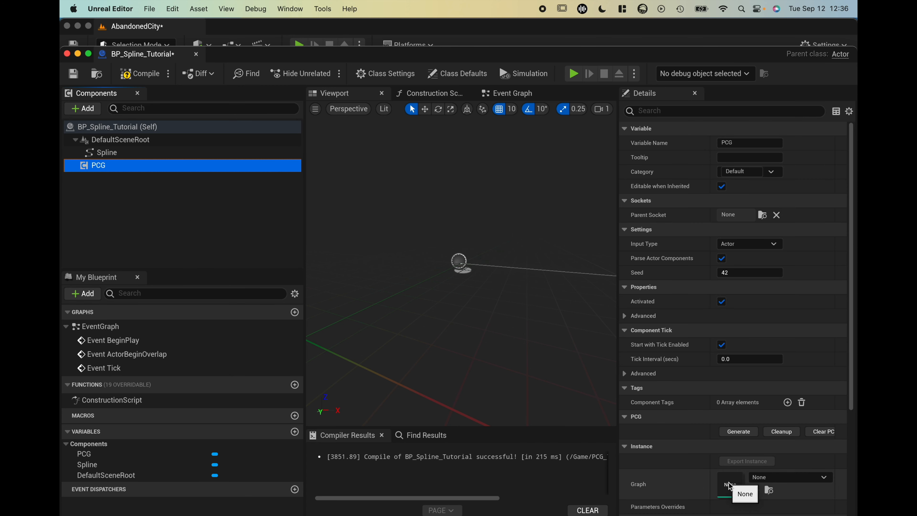
# - Create a PCG Graph asset in the Spline folder and name it PCG_Spline_Tutorial
pyautogui.moveTo(250, 55); pyautogui.dragTo(382, 458)
pyautogui.rightClick(450, 416)
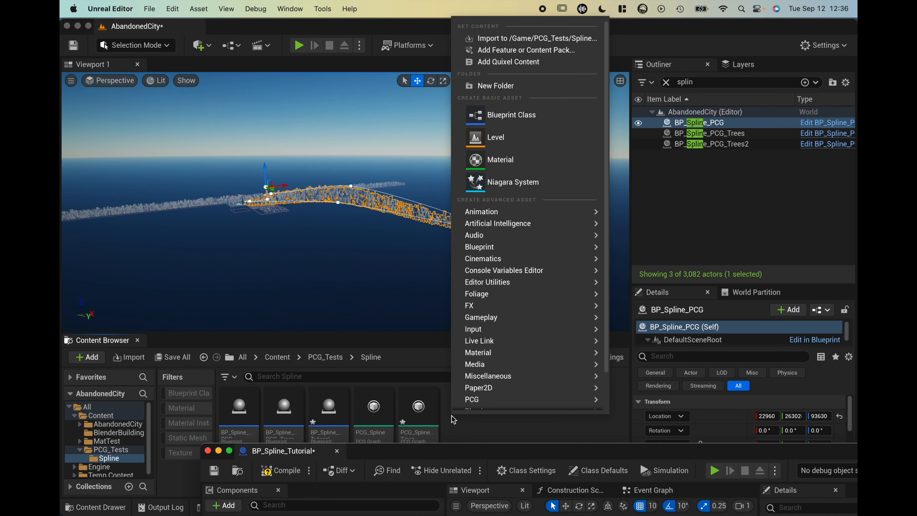
pyautogui.moveTo(480, 377)
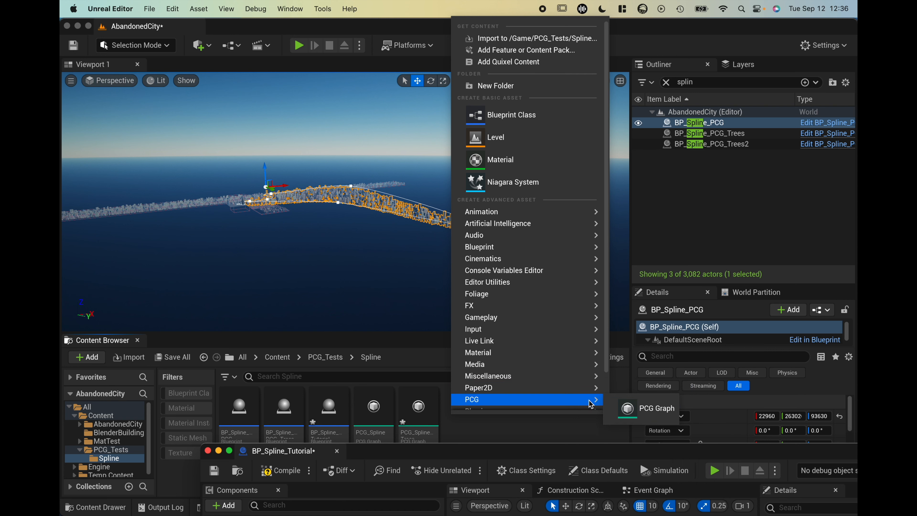
pyautogui.click(634, 409)
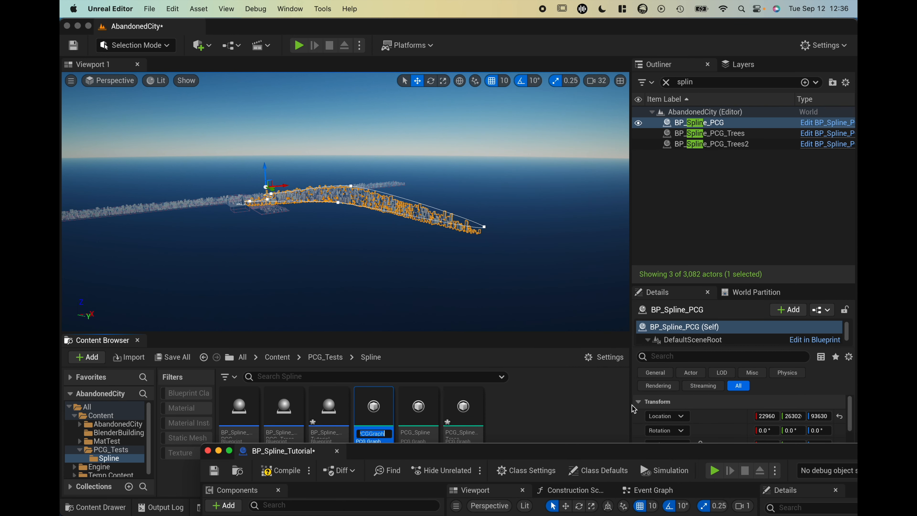
pyautogui.write('PCG_SPLINE')
pyautogui.press('BackSpace')
pyautogui.write('line_Tutorial')
# - Assign PCG_Spline_Tutorial as the graph of the PCG component in the BP_Spline_Tutorial blueprint
pyautogui.moveTo(536, 450); pyautogui.dragTo(536, 339)
pyautogui.doubleClick(536, 341)
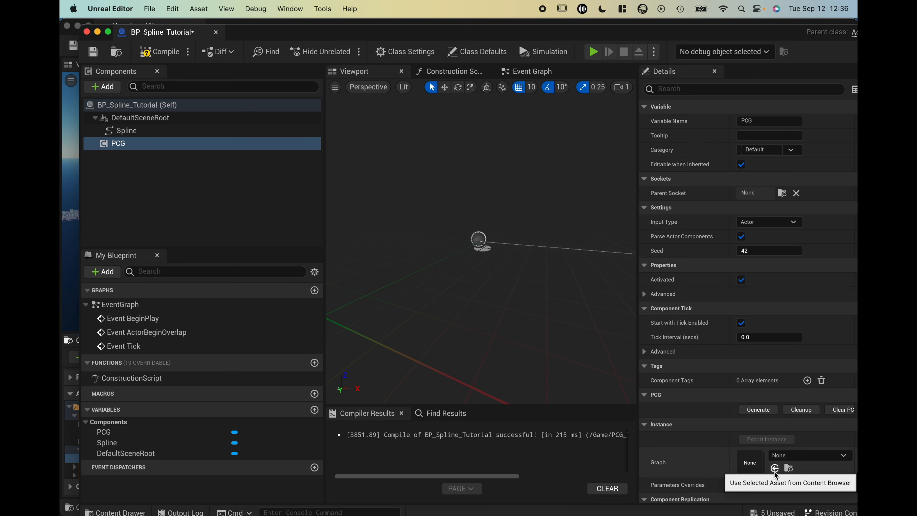
pyautogui.click(775, 471)
pyautogui.click(808, 456)
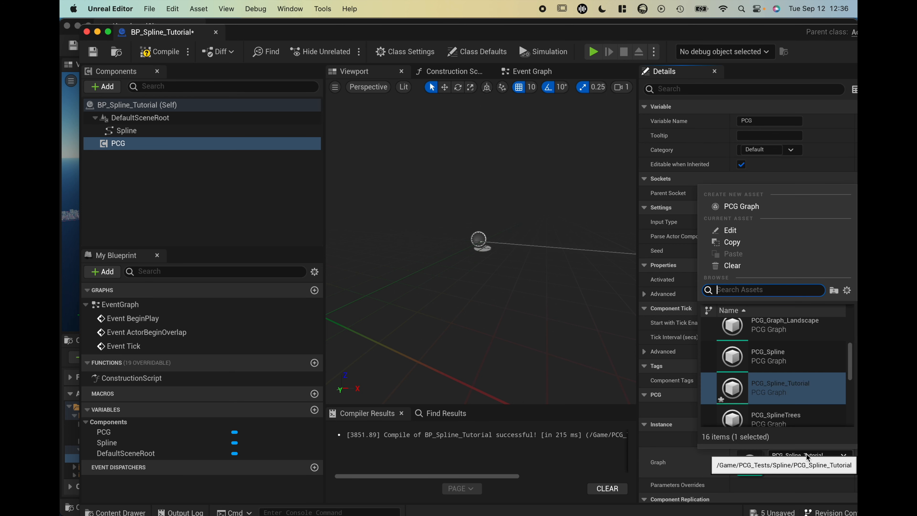
pyautogui.write('tuto')
pyautogui.press('BackSpace')
pyautogui.press('BackSpace')
pyautogui.press('BackSpace')
pyautogui.press('BackSpace')
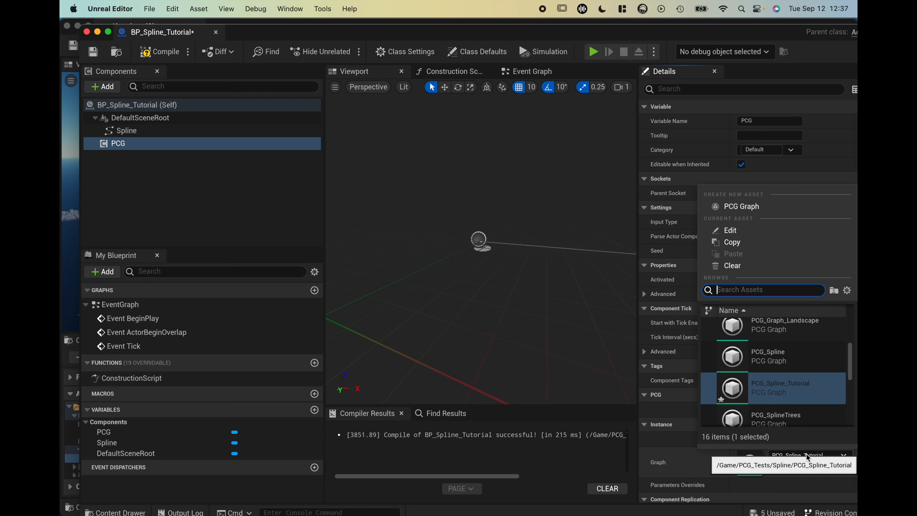
pyautogui.click(667, 453)
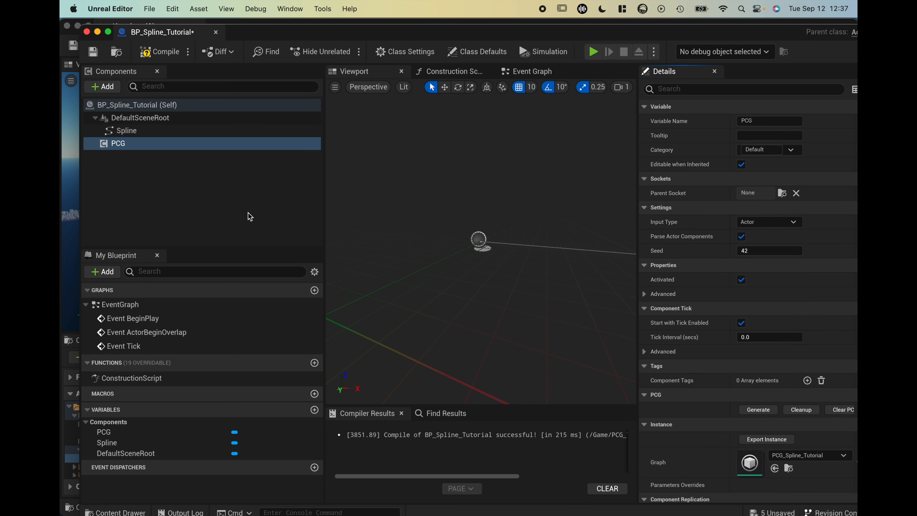
# - Compile the BP_Spline_Tutorial blueprint and close its editor
pyautogui.click(148, 56)
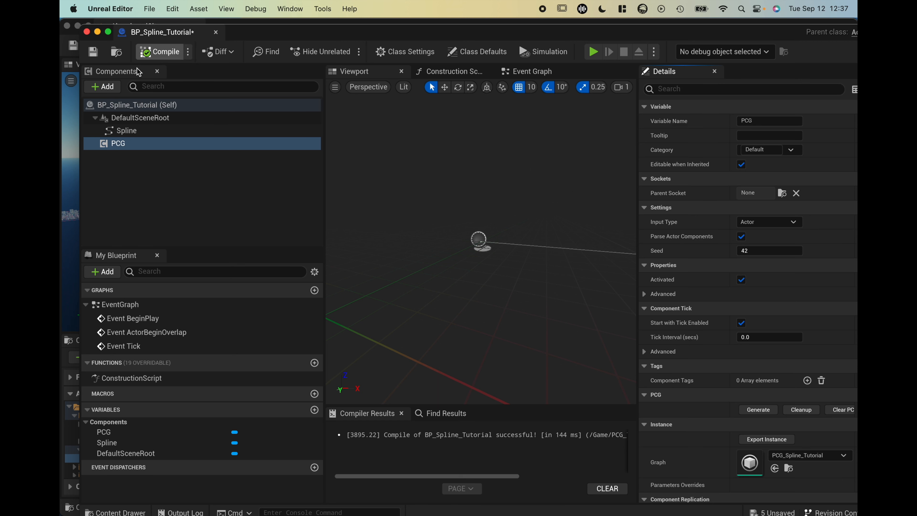
pyautogui.click(145, 190)
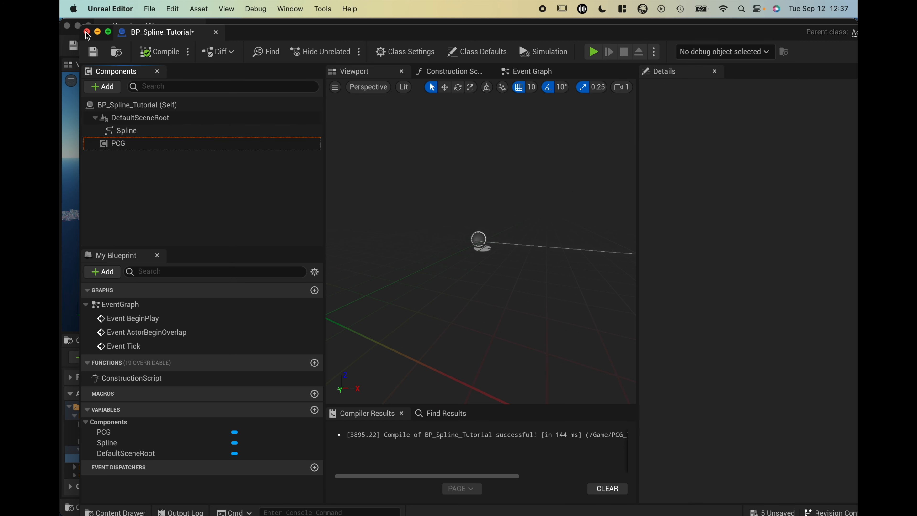
pyautogui.click(216, 33)
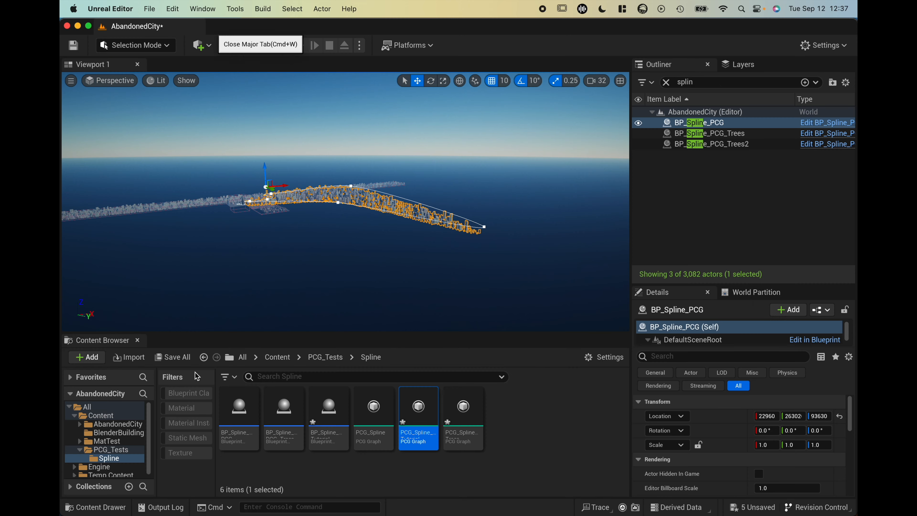
# - Open the PCG_Spline_Tutorial graph and add a Get Spline Data node below the Input and Output nodes
pyautogui.click(509, 430)
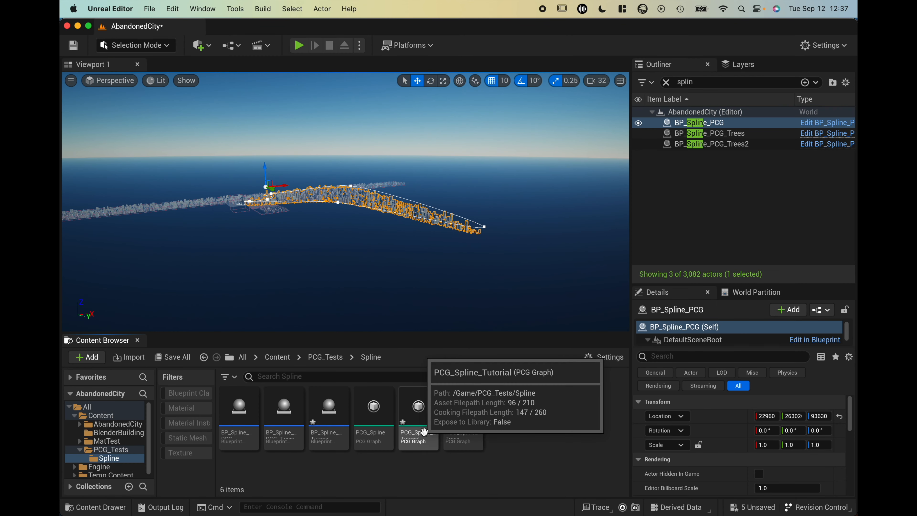
pyautogui.doubleClick(419, 432)
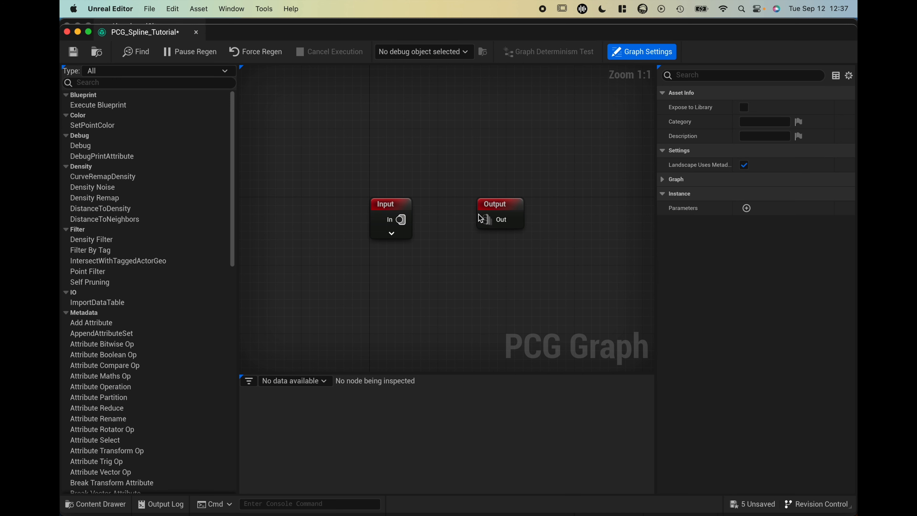
pyautogui.rightClick(496, 281)
pyautogui.write('spline')
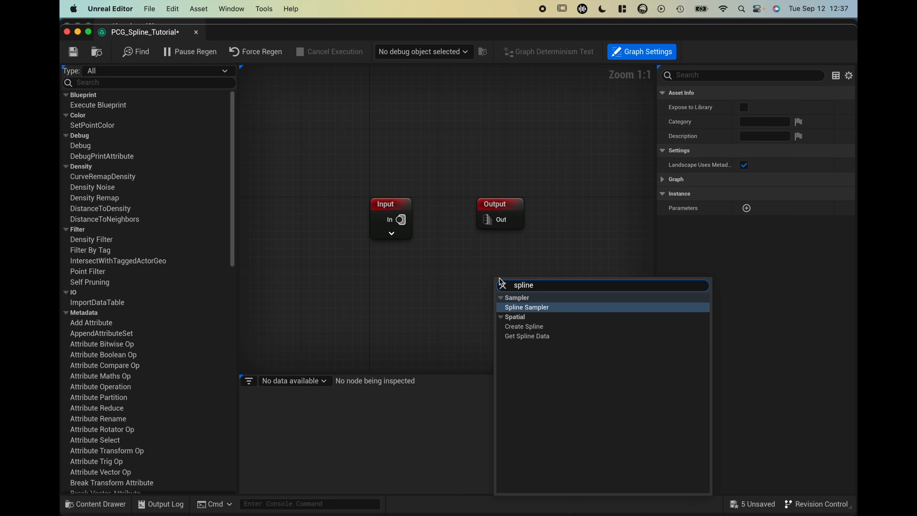
pyautogui.click(527, 337)
pyautogui.moveTo(488, 285); pyautogui.dragTo(453, 280)
# - Add a Spline Sampler node and connect the Get Spline Data output to its Spline input
pyautogui.rightClick(483, 283)
pyautogui.write('spline')
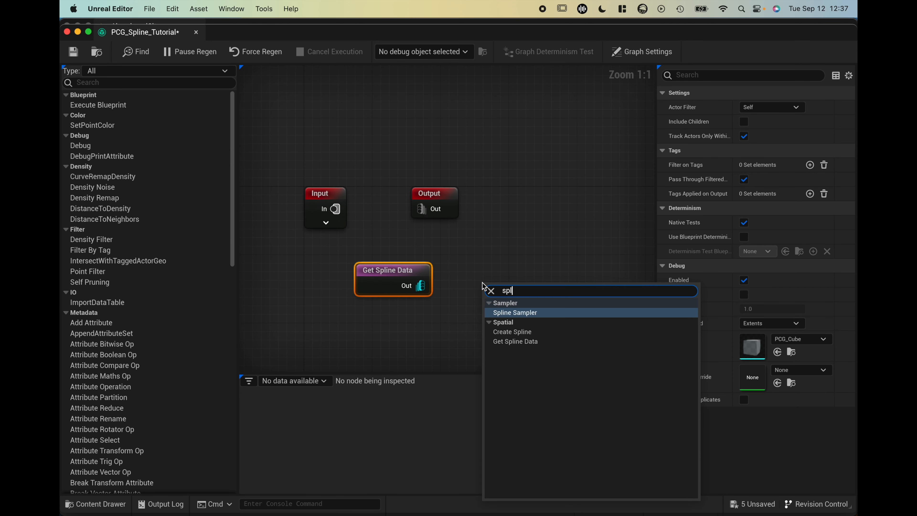
pyautogui.click(517, 316)
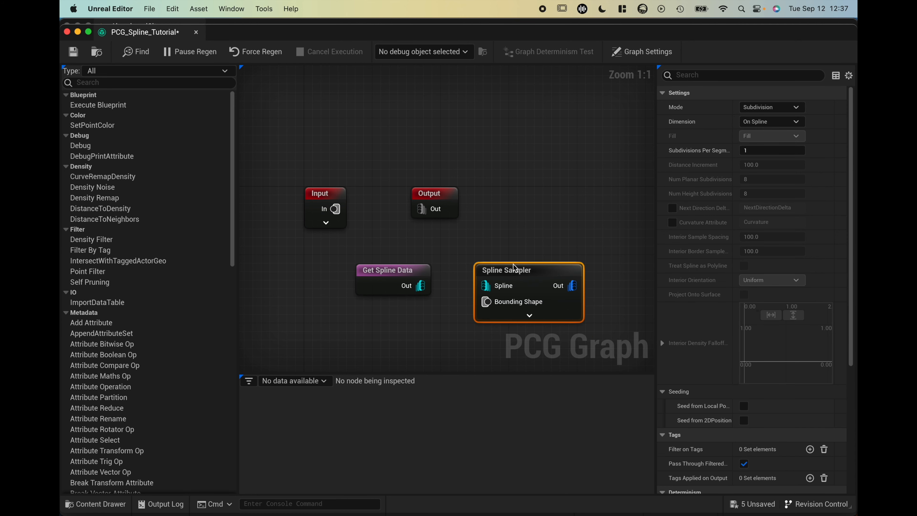
pyautogui.moveTo(421, 285); pyautogui.dragTo(490, 288)
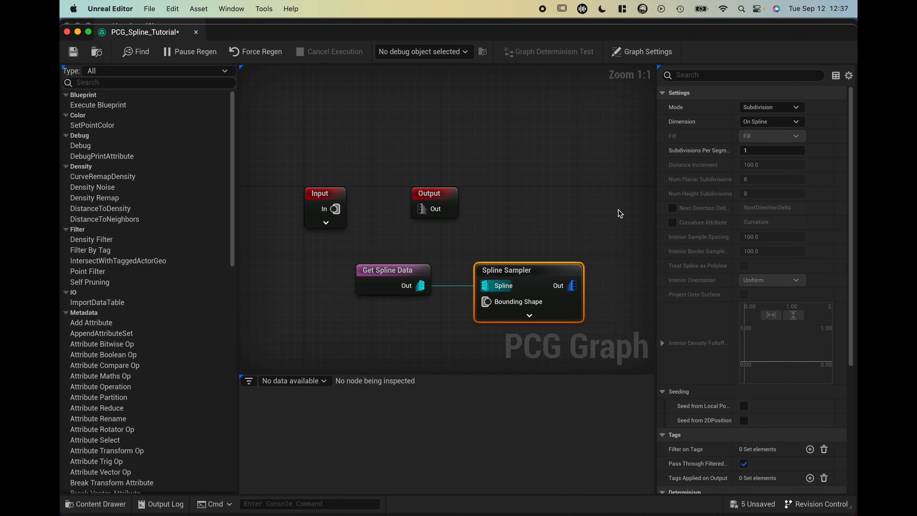
# - Add Transform Points and Static Mesh Spawner nodes, and chain the Spline Sampler through them to the Output node
pyautogui.moveTo(630, 268); pyautogui.dragTo(555, 240, button='right')
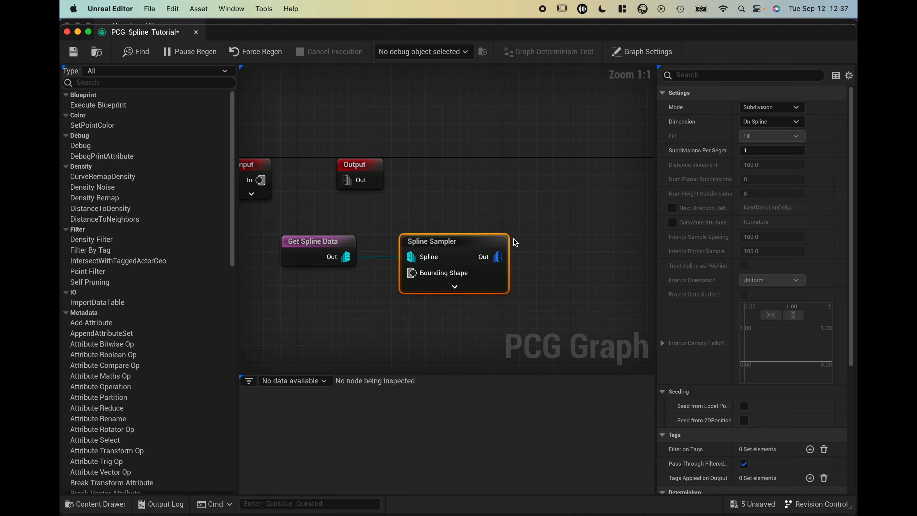
pyautogui.rightClick(533, 248)
pyautogui.write('trans')
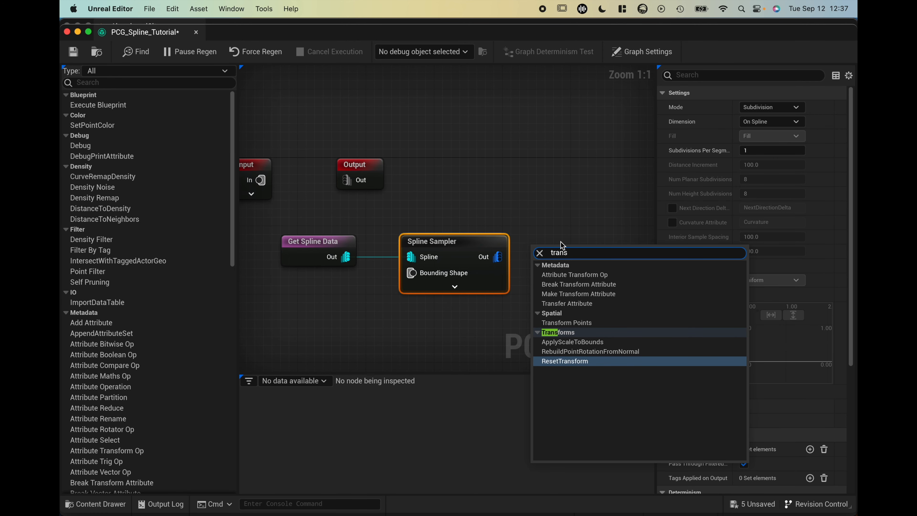
pyautogui.click(589, 323)
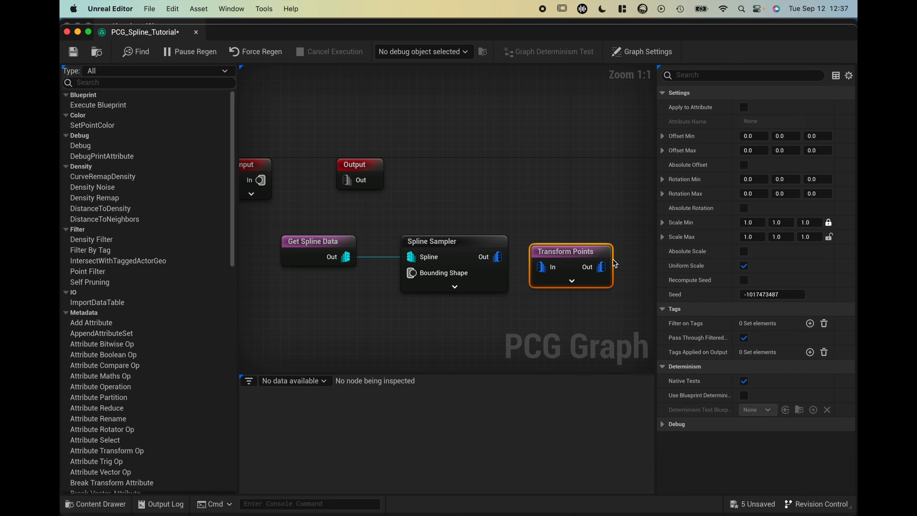
pyautogui.moveTo(615, 264); pyautogui.dragTo(573, 260, button='right')
pyautogui.rightClick(630, 258)
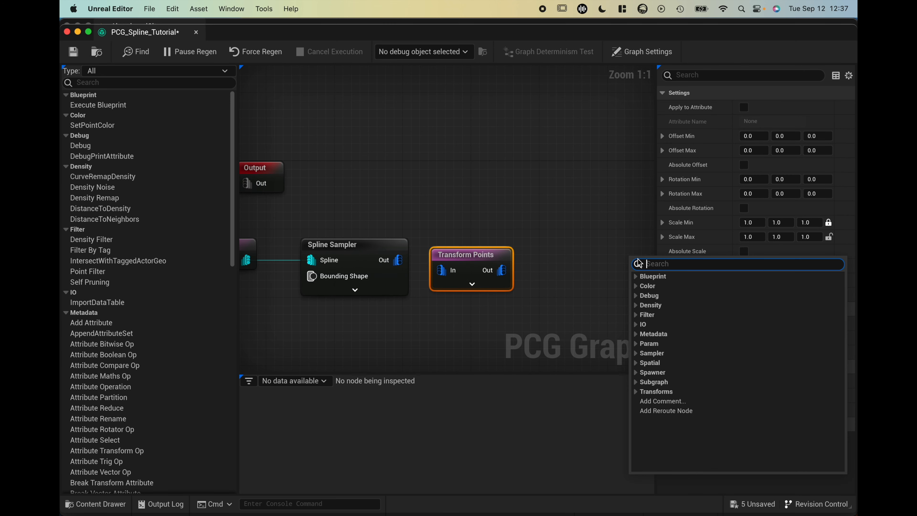
pyautogui.write('static')
pyautogui.press('Return')
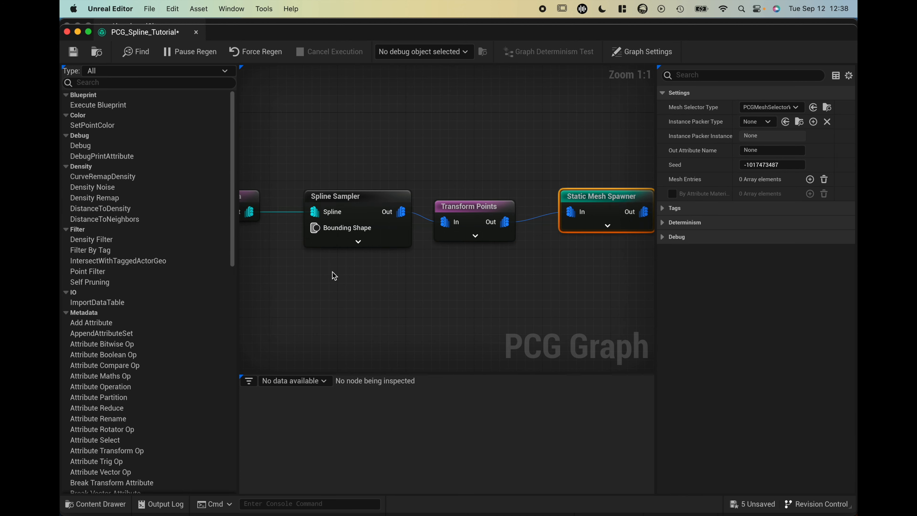
# - Align all nodes of the PCG graph along their top edges into one straight row
pyautogui.hscroll(-3, 332, 271)
pyautogui.scroll(-4, 334, 275)
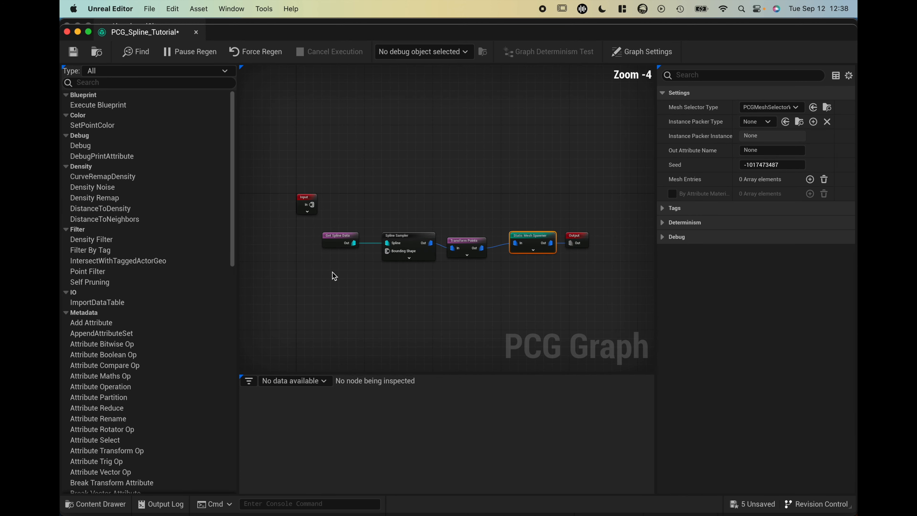
pyautogui.moveTo(299, 180); pyautogui.dragTo(585, 287)
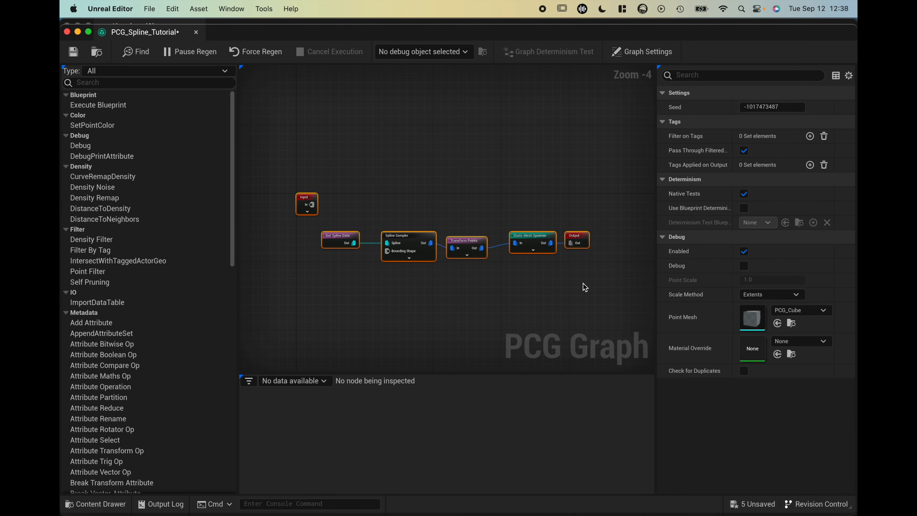
pyautogui.hotkey('shift', 'w')
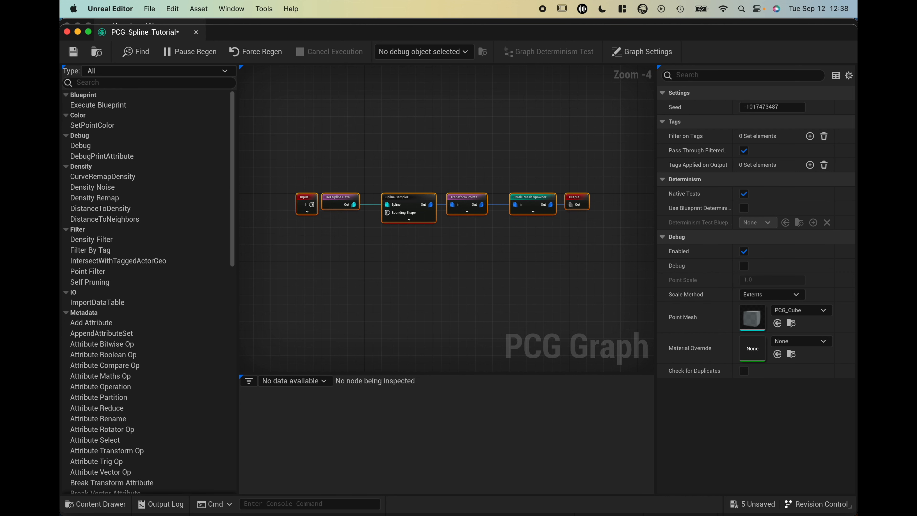
pyautogui.click(313, 98)
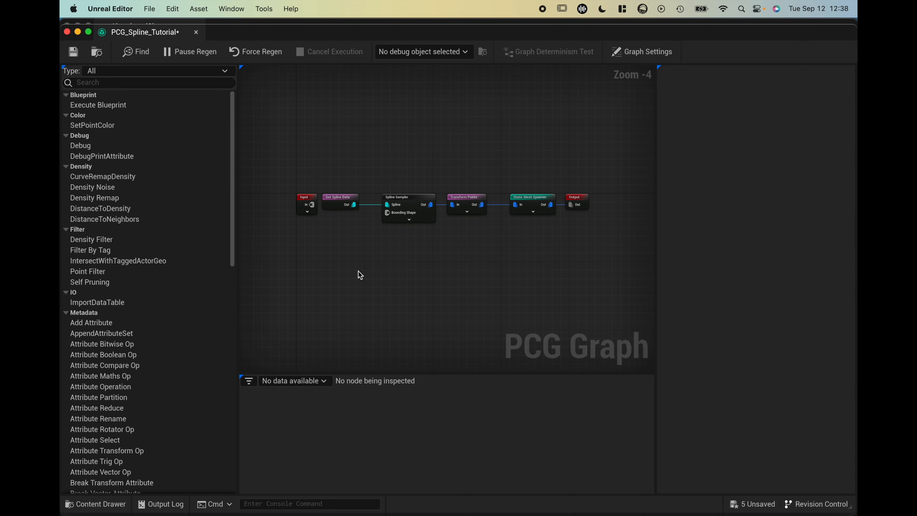
pyautogui.scroll(4, 365, 266)
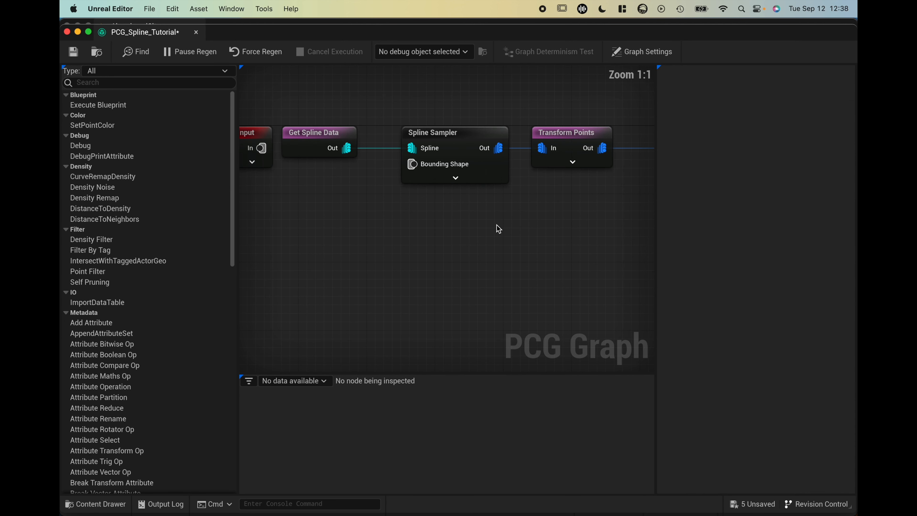
pyautogui.scroll(-1, 462, 177)
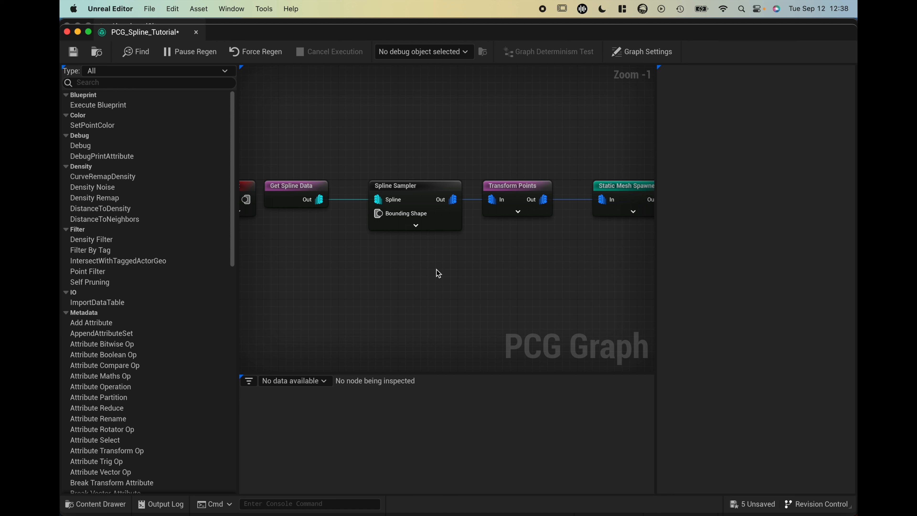
# - Set the Spline Sampler node's Mode to Distance
pyautogui.click(425, 192)
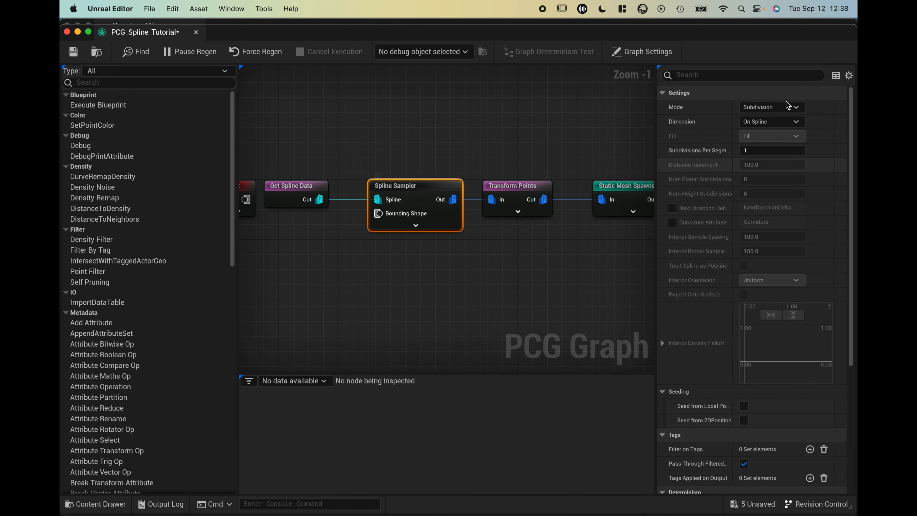
pyautogui.click(785, 111)
pyautogui.click(786, 121)
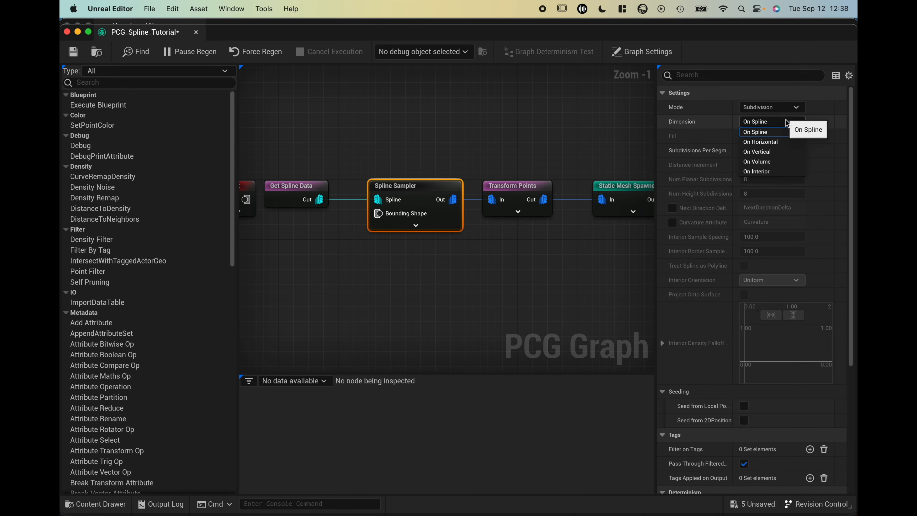
pyautogui.click(773, 107)
pyautogui.click(770, 116)
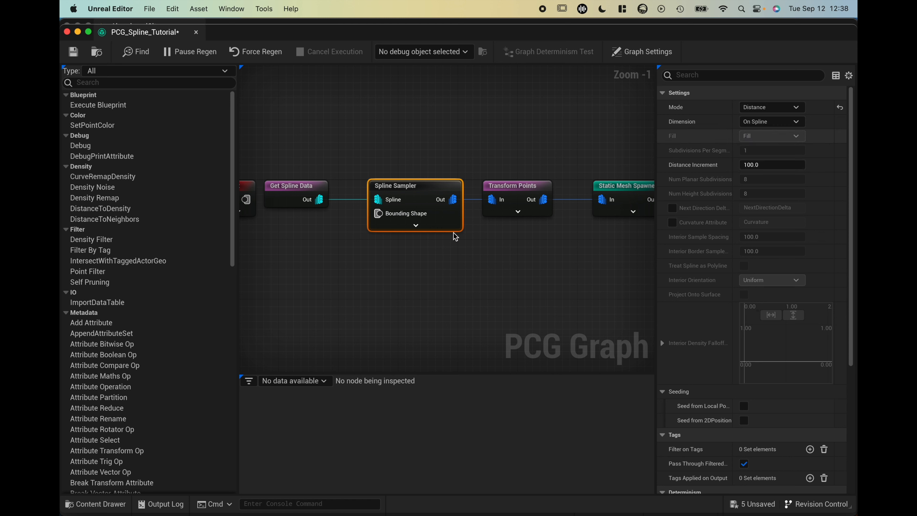
# - Add a comment box around the Spline Sampler node reading "Change to On Interior or On Spline"
pyautogui.click(400, 150)
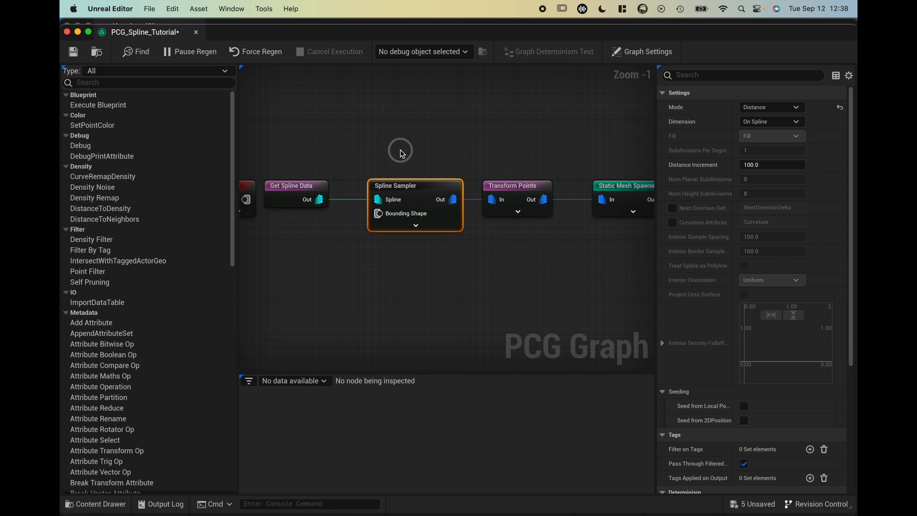
pyautogui.click(428, 185)
pyautogui.press('c')
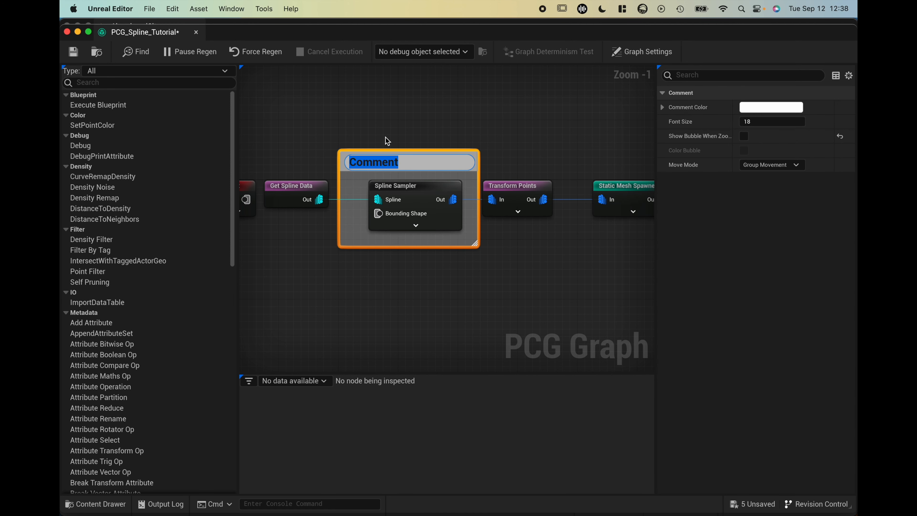
pyautogui.write('Ch')
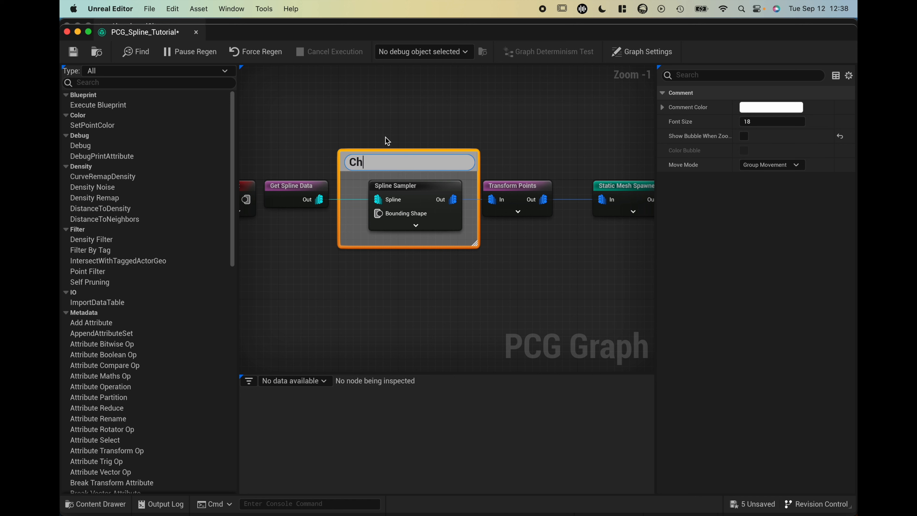
pyautogui.write('ange to On Interior or ')
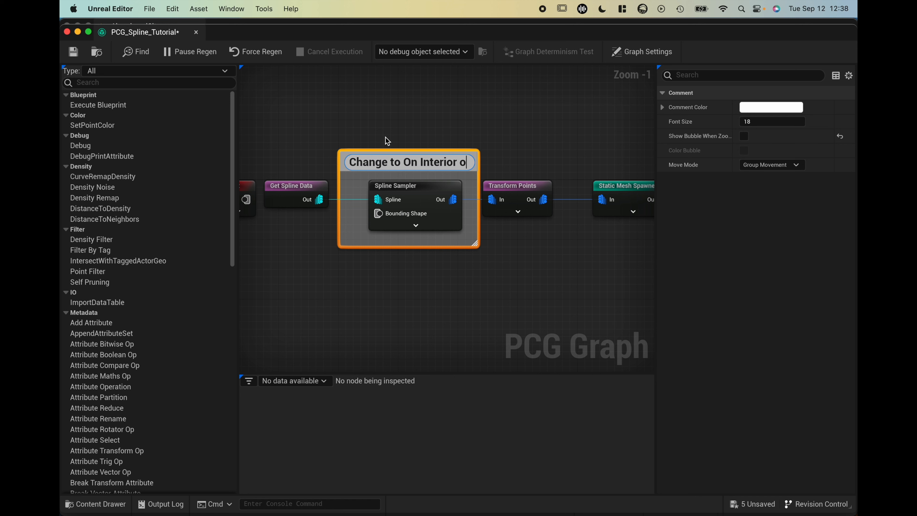
pyautogui.write('On Spline')
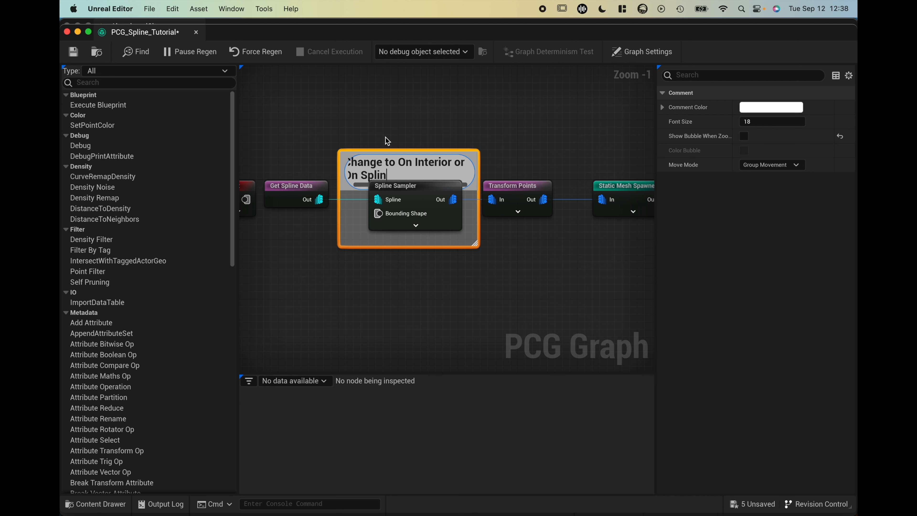
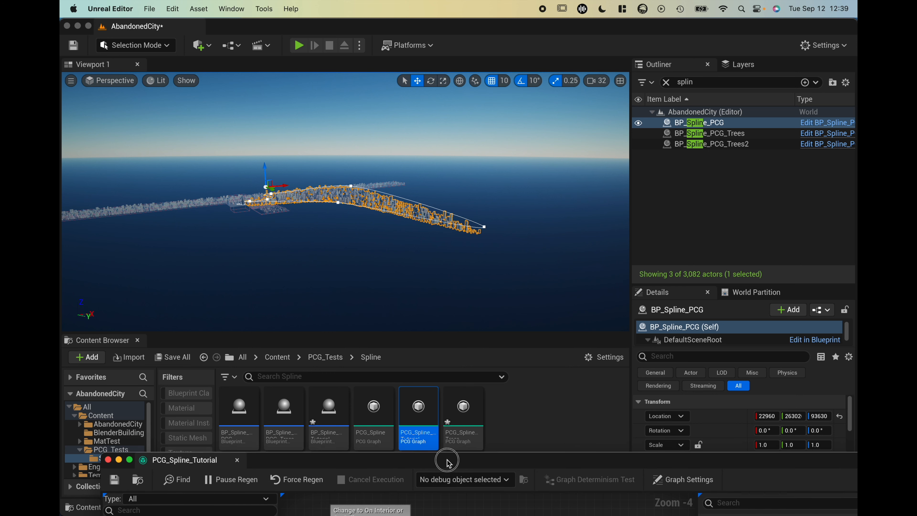
# - Place BP_Spline_Tutorial on the open ground of the level and extend its spline with added points into a U-shaped curve
pyautogui.click(337, 409)
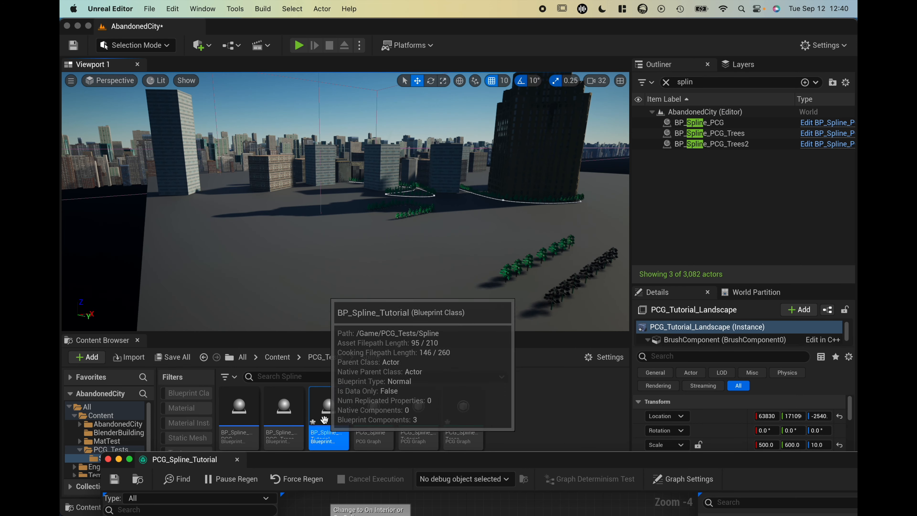
pyautogui.moveTo(325, 419); pyautogui.dragTo(288, 263)
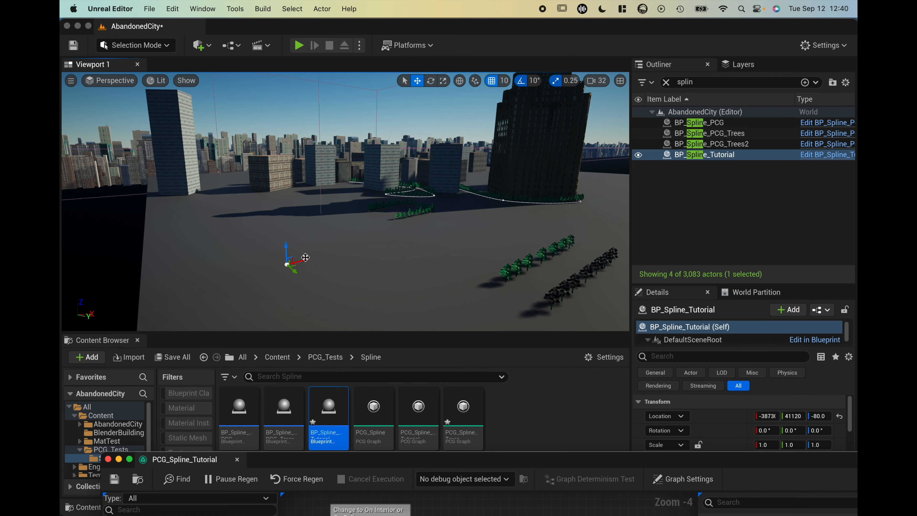
pyautogui.keyDown('alt'); pyautogui.moveTo(305, 257); pyautogui.dragTo(336, 291); pyautogui.keyUp('alt')
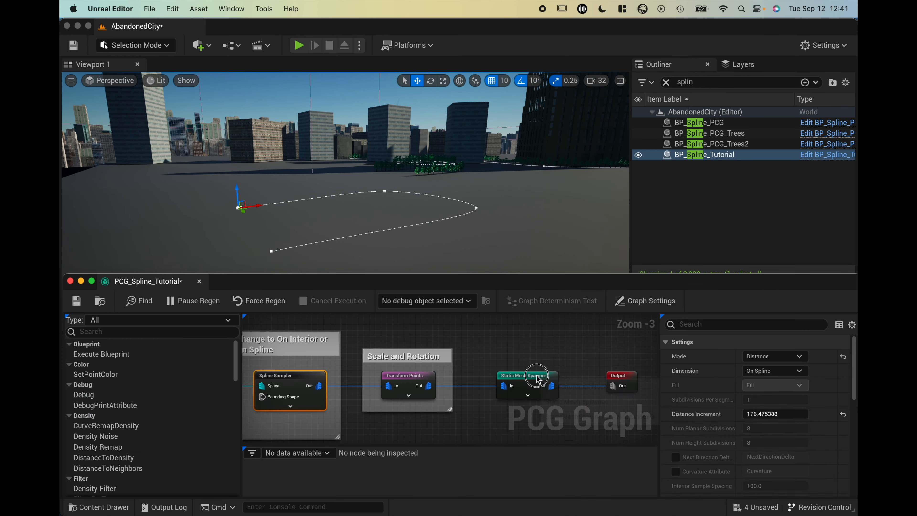
# - Add a mesh entry to the Static Mesh Spawner and assign PCG_Tree_02 as its static mesh
pyautogui.click(538, 377)
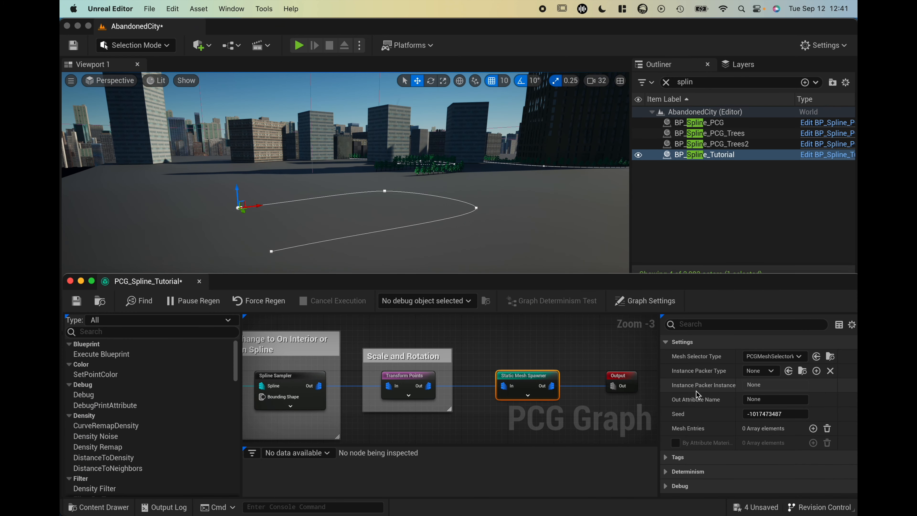
pyautogui.click(813, 428)
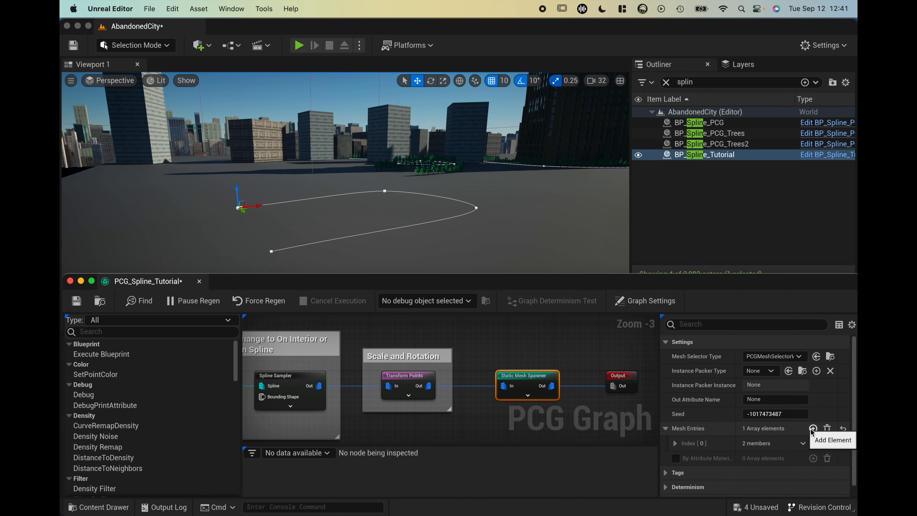
pyautogui.click(676, 444)
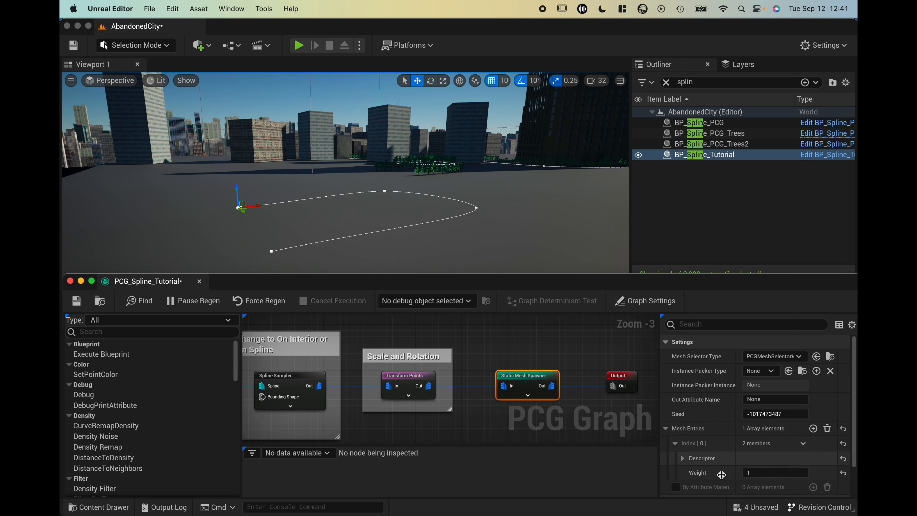
pyautogui.click(682, 458)
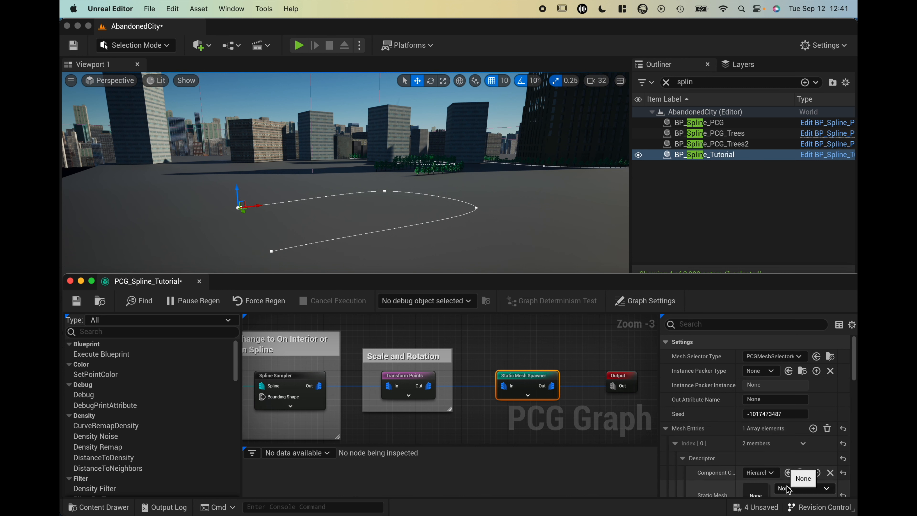
pyautogui.scroll(-3, 798, 477)
pyautogui.click(798, 401)
pyautogui.write('tree')
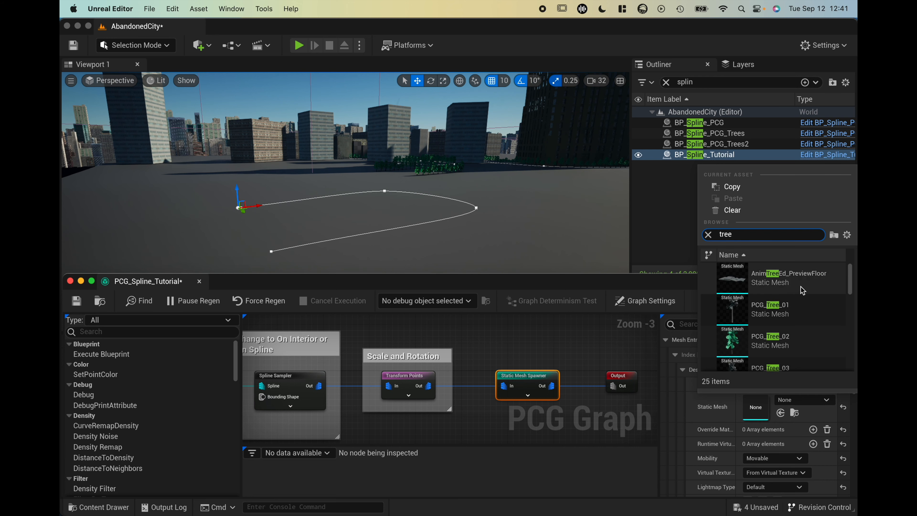
pyautogui.click(771, 309)
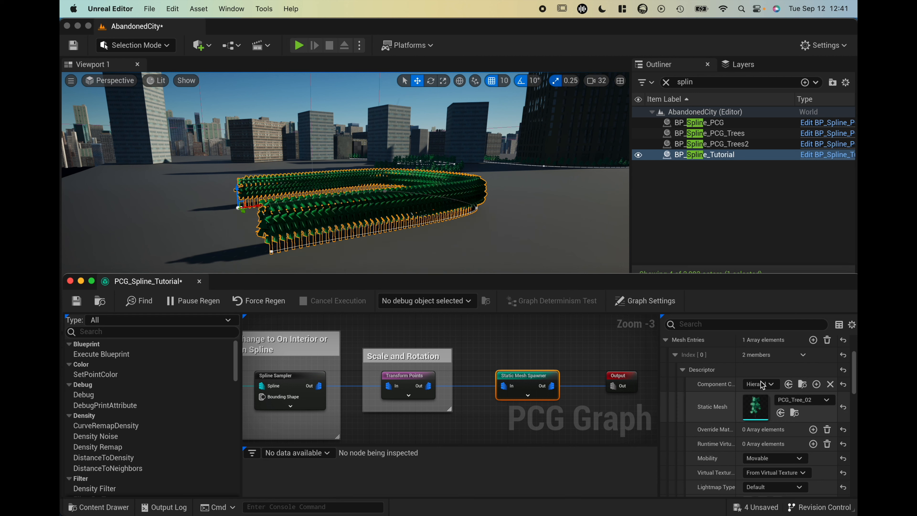
# - Raise the Spline Sampler's Distance Increment to about 1529.74 to space the trees apart
pyautogui.click(348, 369)
pyautogui.click(294, 379)
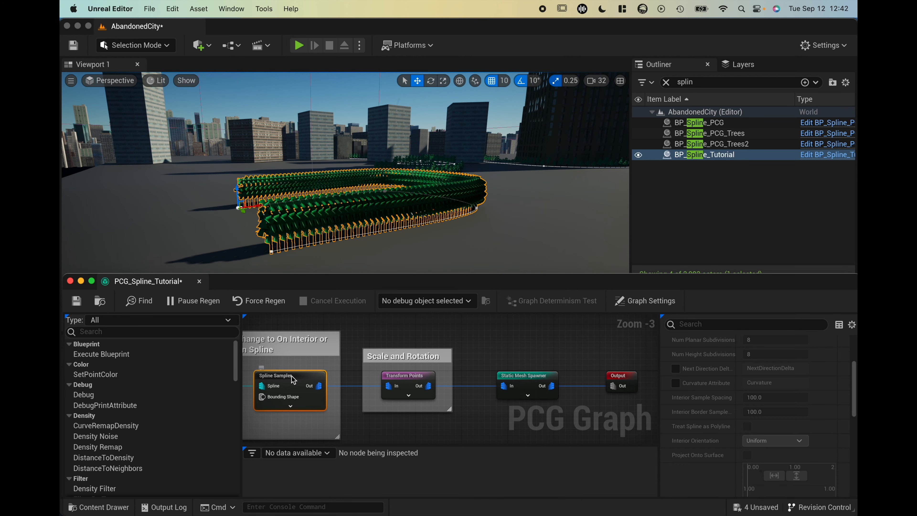
pyautogui.scroll(3, 747, 382)
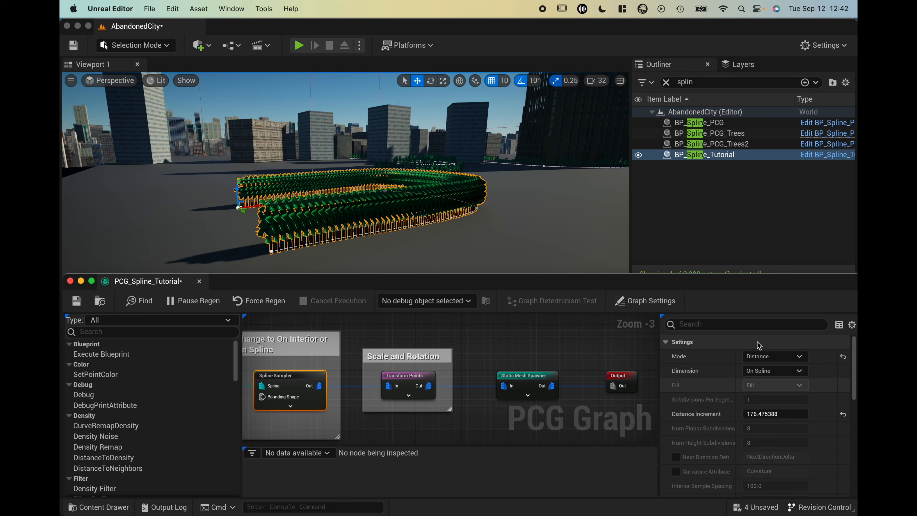
pyautogui.moveTo(770, 416); pyautogui.dragTo(802, 415)
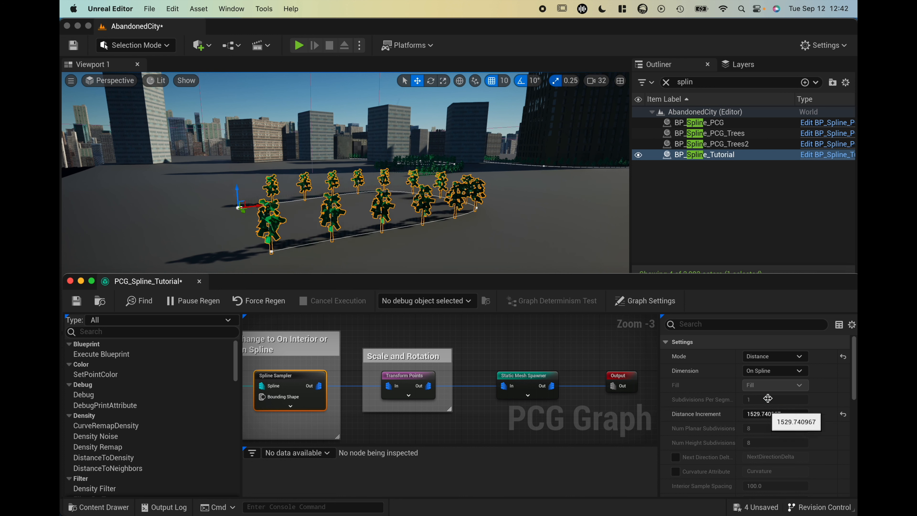
# - Try Subdivision mode on the Spline Sampler, return it to Distance, and set the Distance Increment to about 2280.93
pyautogui.click(763, 357)
pyautogui.click(772, 372)
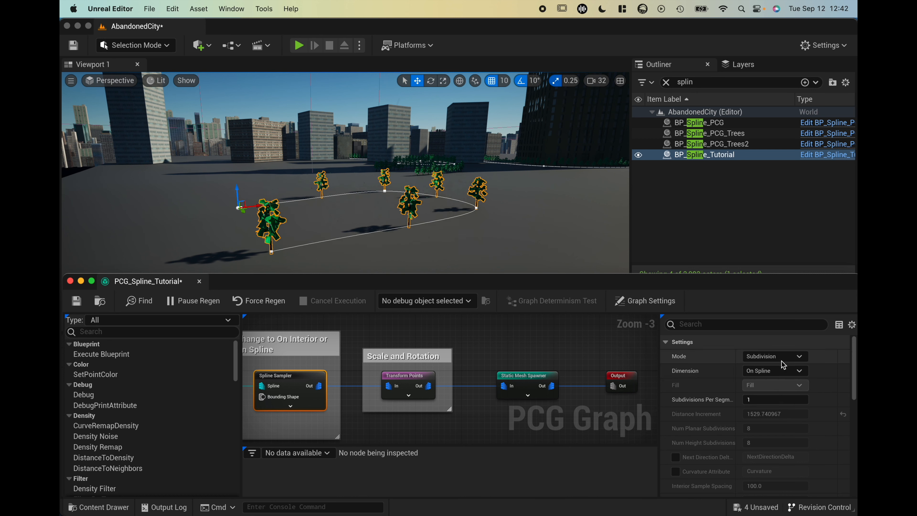
pyautogui.click(773, 356)
pyautogui.click(771, 377)
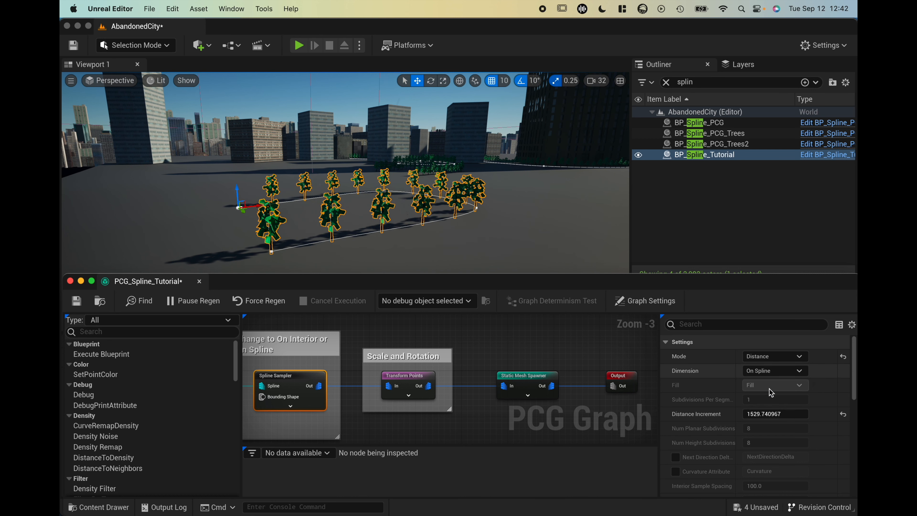
pyautogui.moveTo(756, 416); pyautogui.dragTo(755, 417)
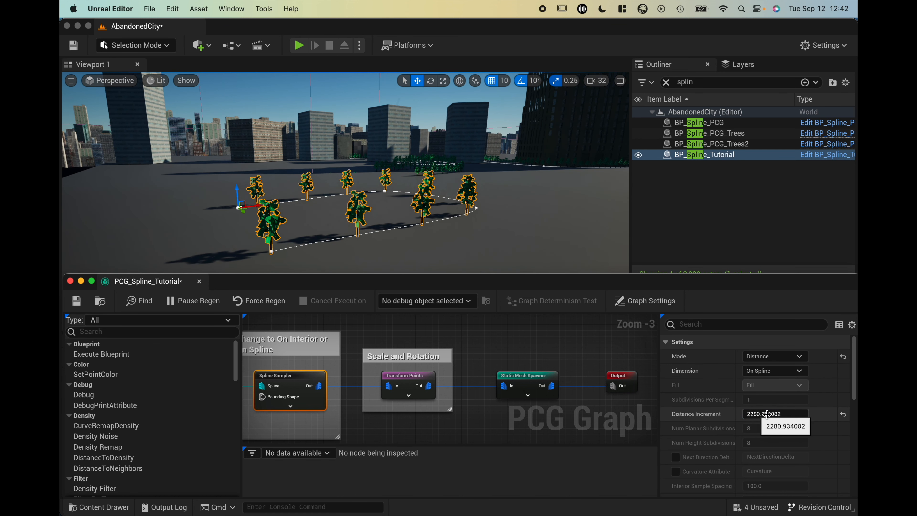
# - Extend the near end of the spline with several closely spaced points, and bring the PCG_Spline_Tutorial graph back to the front
pyautogui.moveTo(425, 252); pyautogui.dragTo(412, 250, button='right')
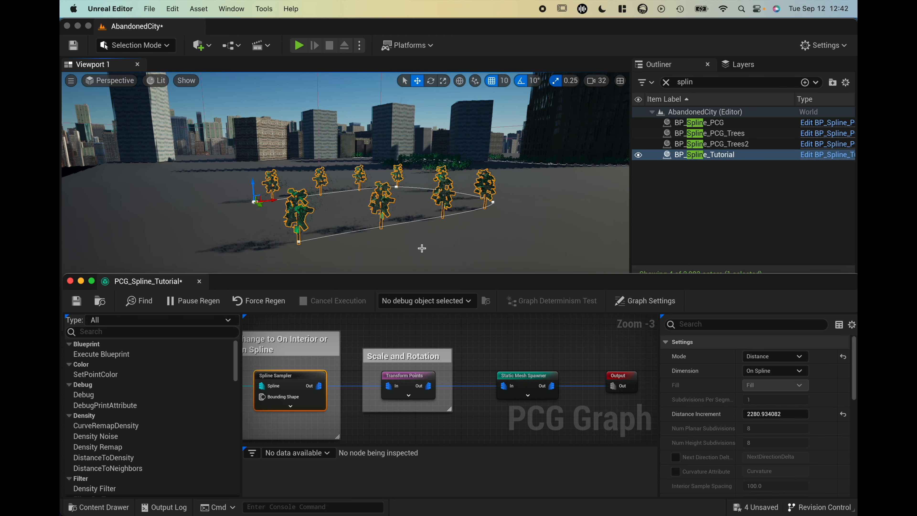
pyautogui.click(301, 240)
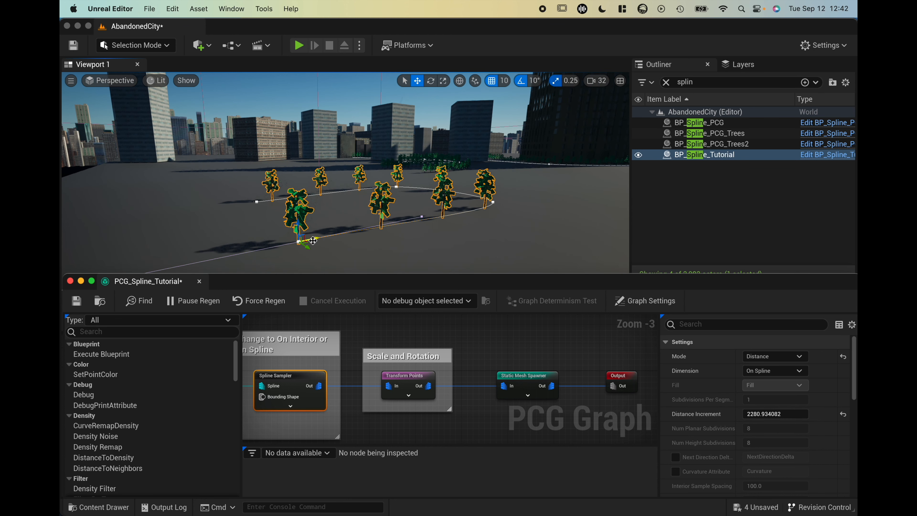
pyautogui.moveTo(315, 240); pyautogui.dragTo(118, 278)
pyautogui.moveTo(235, 258); pyautogui.dragTo(235, 259, button='right')
pyautogui.press('s')
pyautogui.press('a')
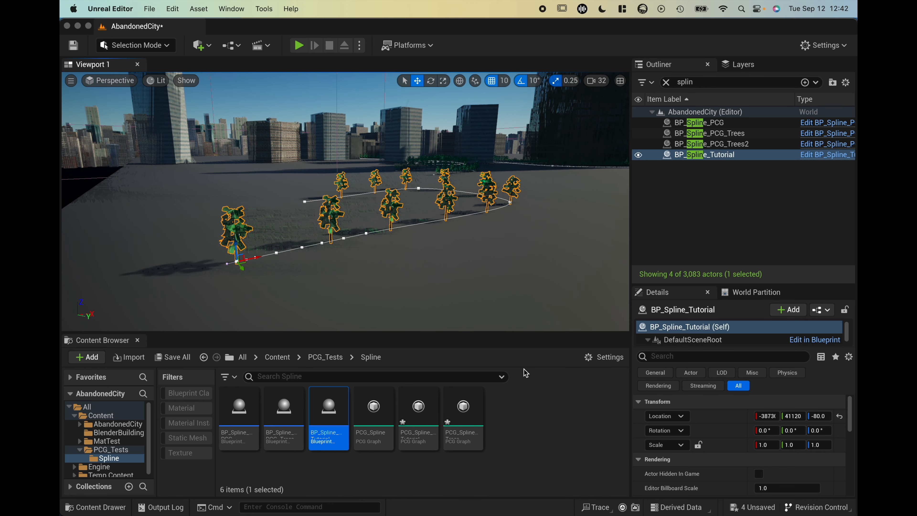
pyautogui.click(374, 421)
pyautogui.press('super+grave')
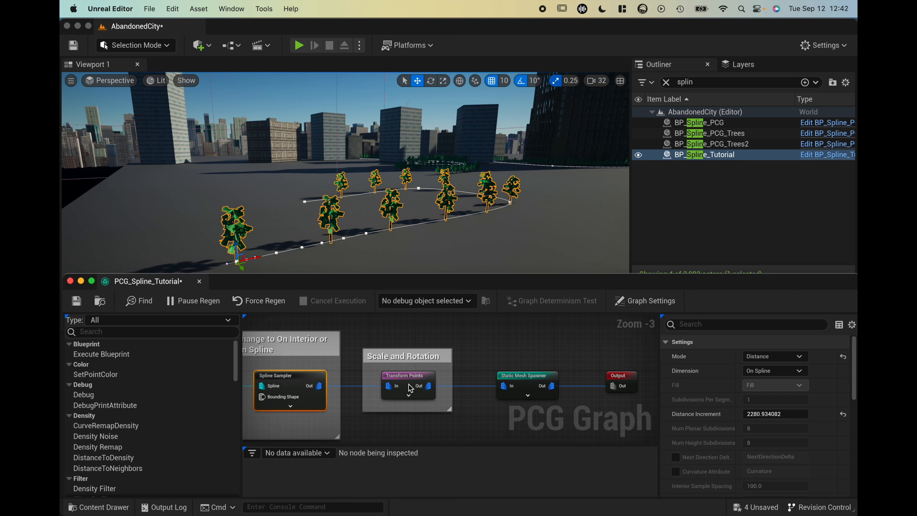
# - Try Subdivision mode on the extended spline, switch the Spline Sampler back to Distance, and set the Distance Increment to about 1465.73
pyautogui.click(771, 357)
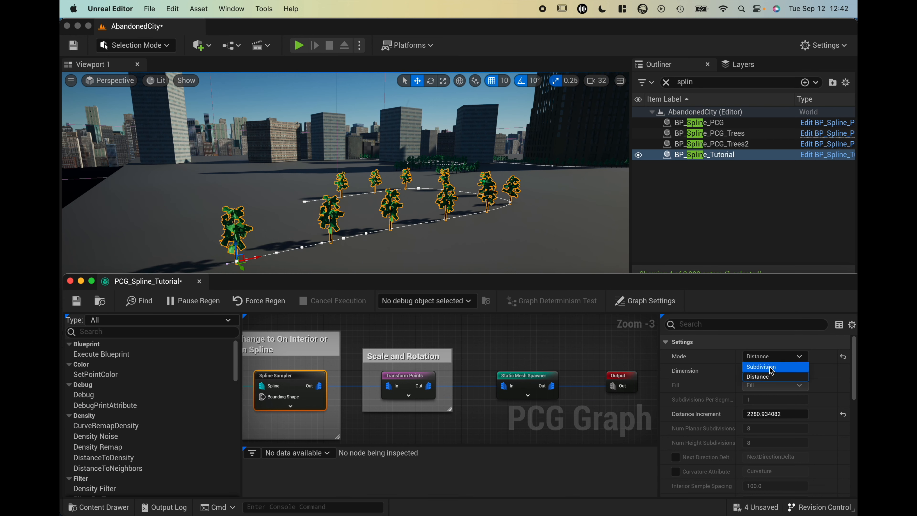
pyautogui.click(771, 366)
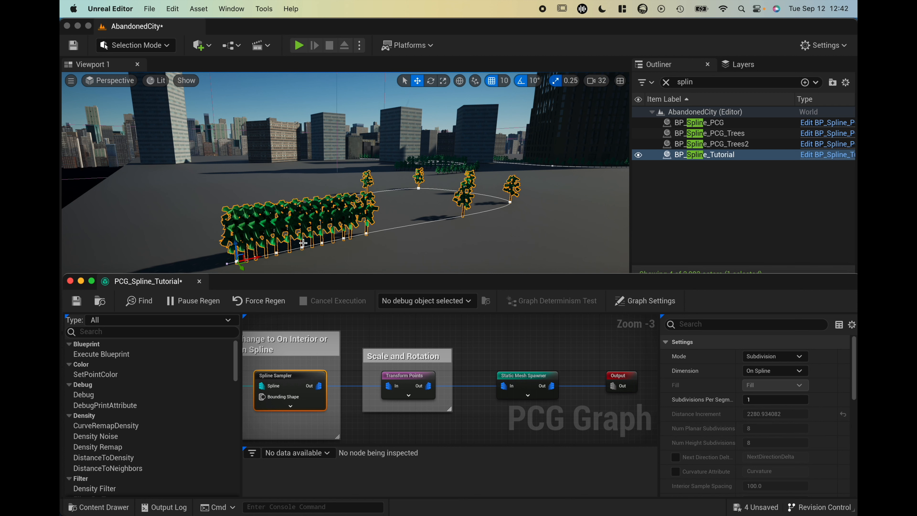
pyautogui.click(773, 357)
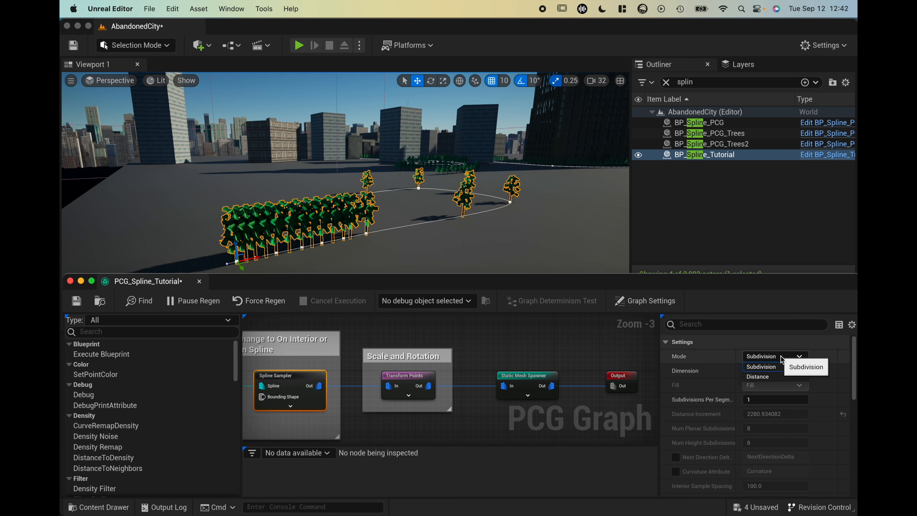
pyautogui.click(776, 377)
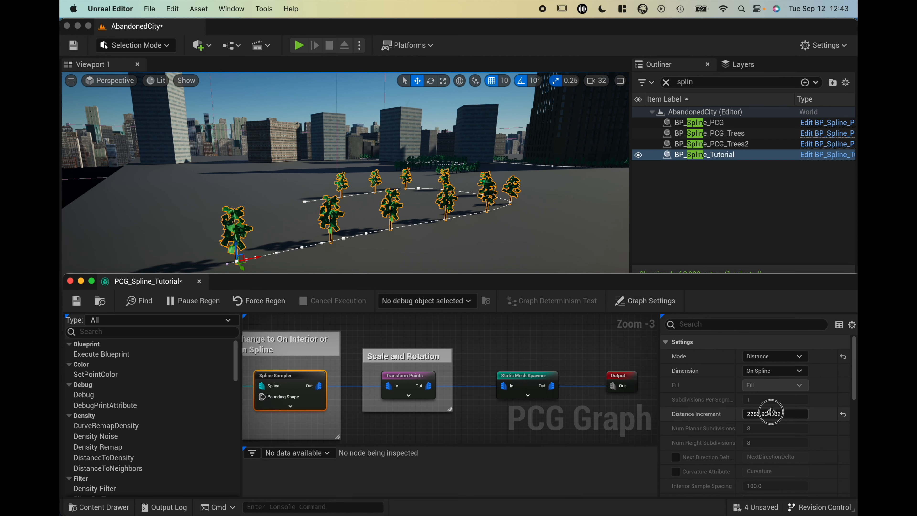
pyautogui.moveTo(772, 412); pyautogui.dragTo(768, 412)
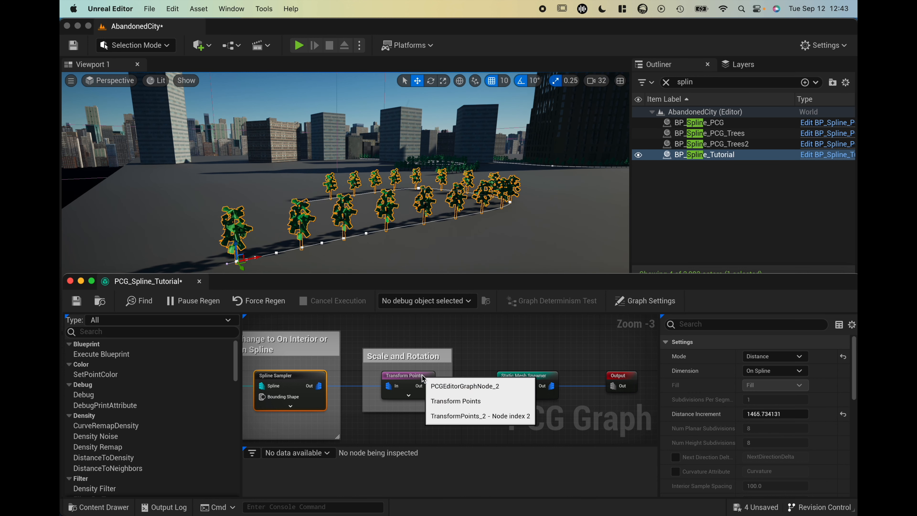
# - Set the X value of Scale Max on the Transform Points node to 2.0
pyautogui.click(411, 378)
pyautogui.scroll(-3, 711, 427)
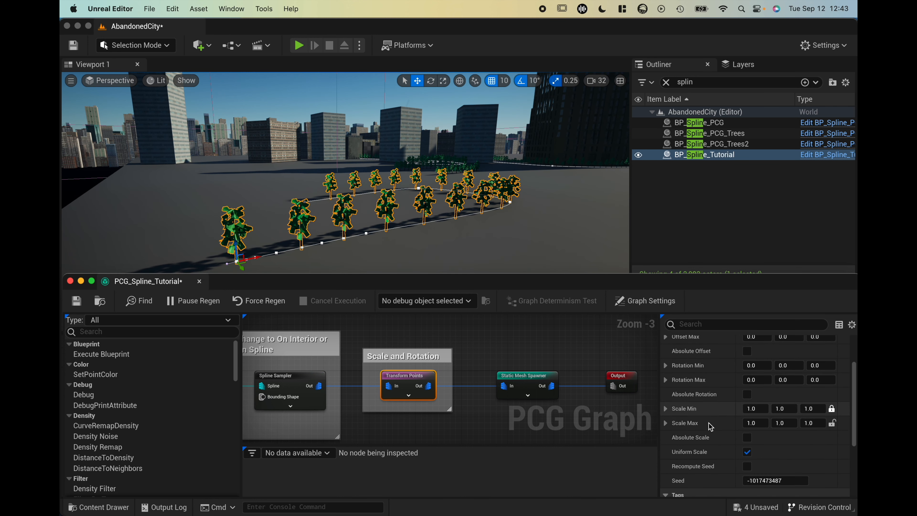
pyautogui.click(754, 423)
pyautogui.write('2')
pyautogui.press('Return')
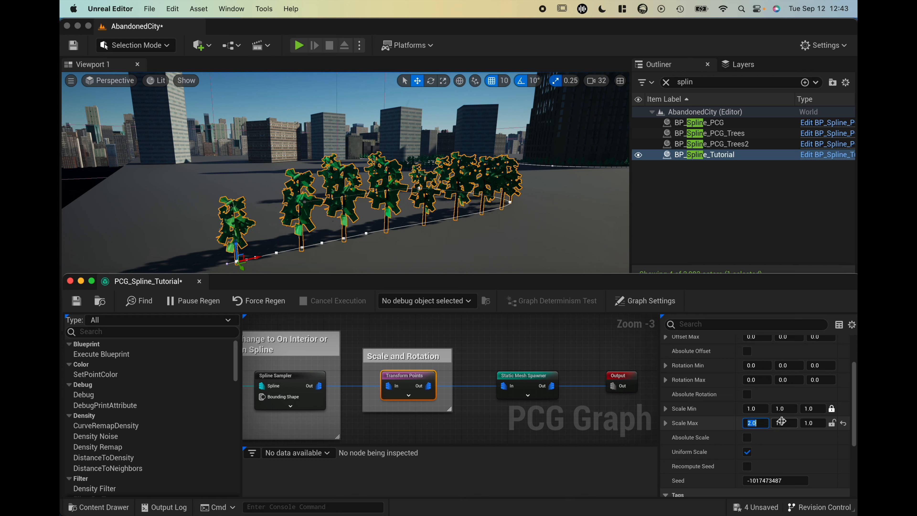
# - Set the Y and Z values of Scale Max to 2.0 and Scale Min to 0.5 on all axes
pyautogui.click(781, 422)
pyautogui.write('2')
pyautogui.click(812, 424)
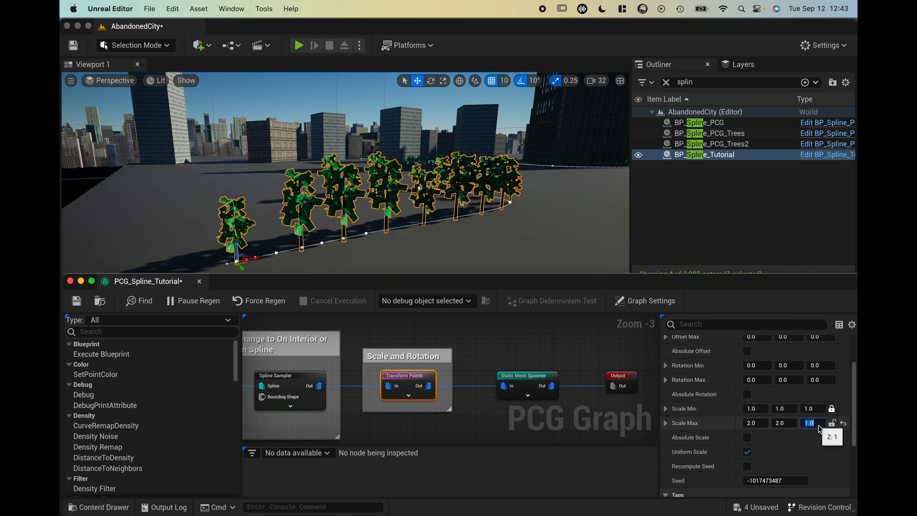
pyautogui.write('2')
pyautogui.click(763, 411)
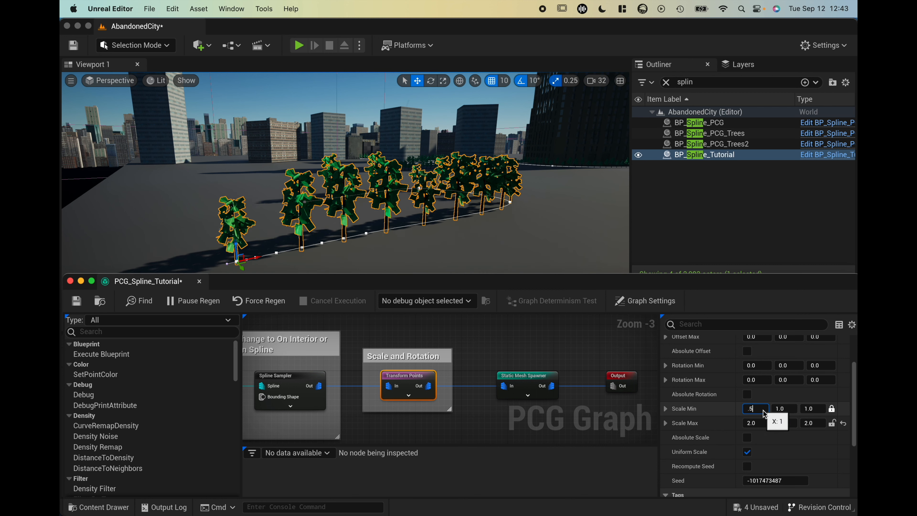
pyautogui.write('.5')
pyautogui.press('Return')
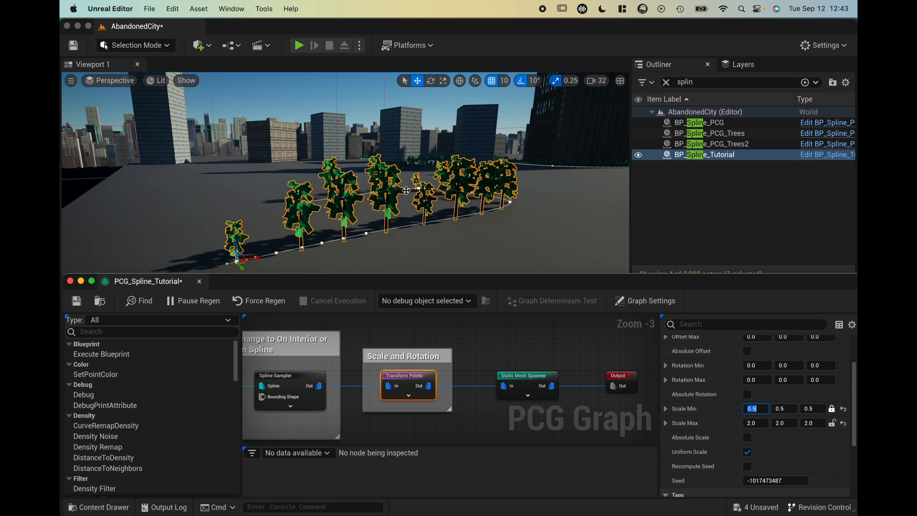
pyautogui.moveTo(406, 190); pyautogui.dragTo(385, 171, button='middle')
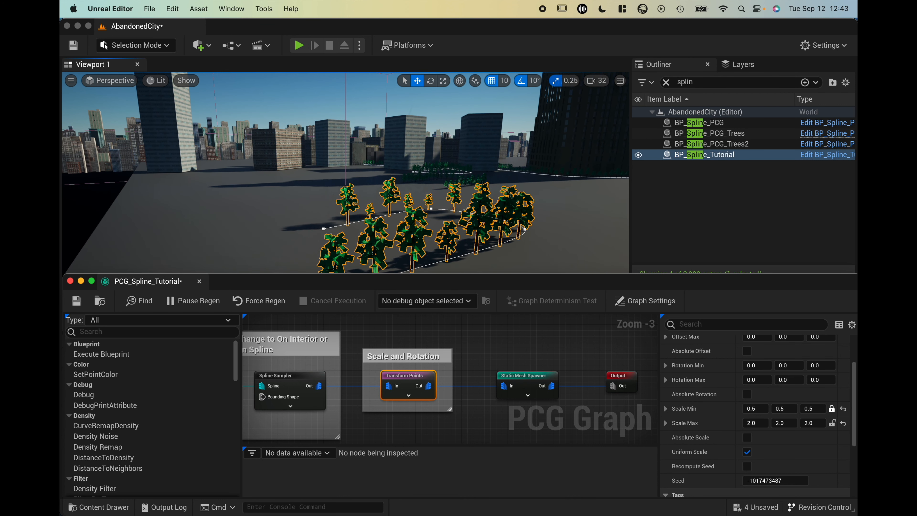
# - Set Scale Max to 1.25 and Scale Min to 0.75 on all axes of the Transform Points node
pyautogui.click(754, 426)
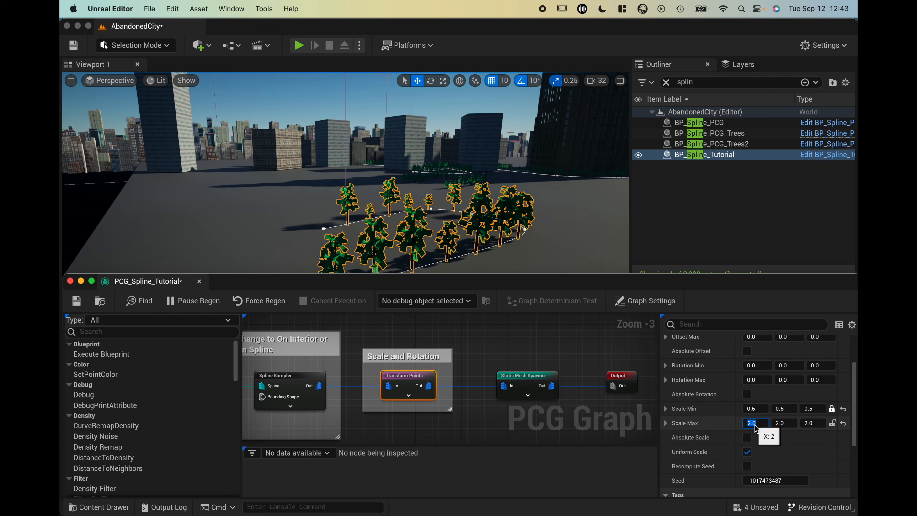
pyautogui.write('1.25')
pyautogui.press('Return')
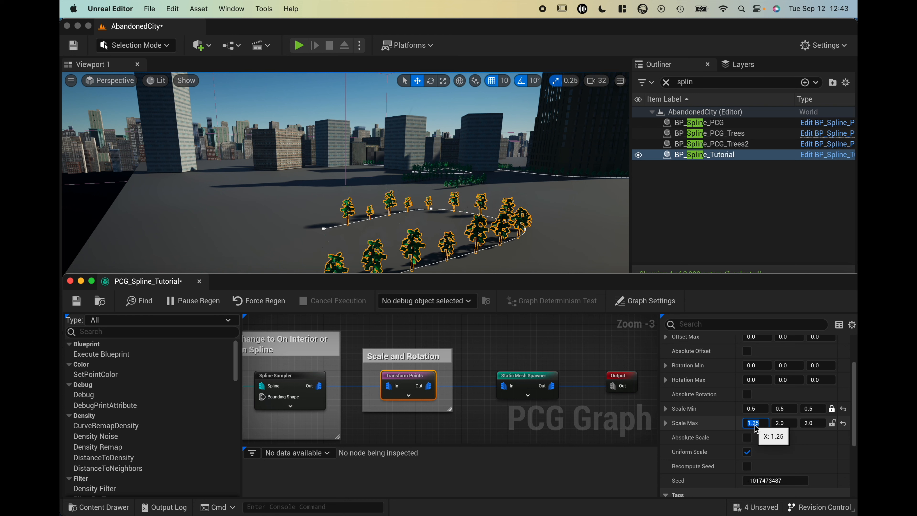
pyautogui.click(768, 411)
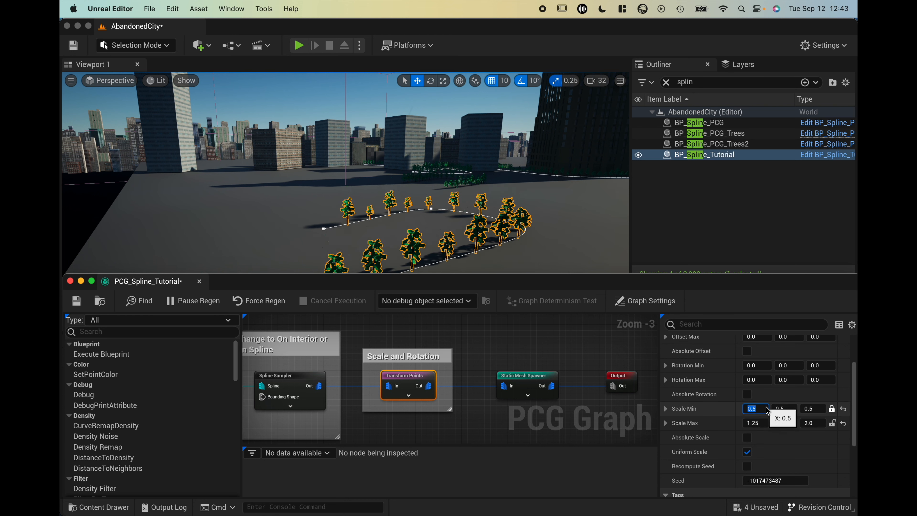
pyautogui.press('Return')
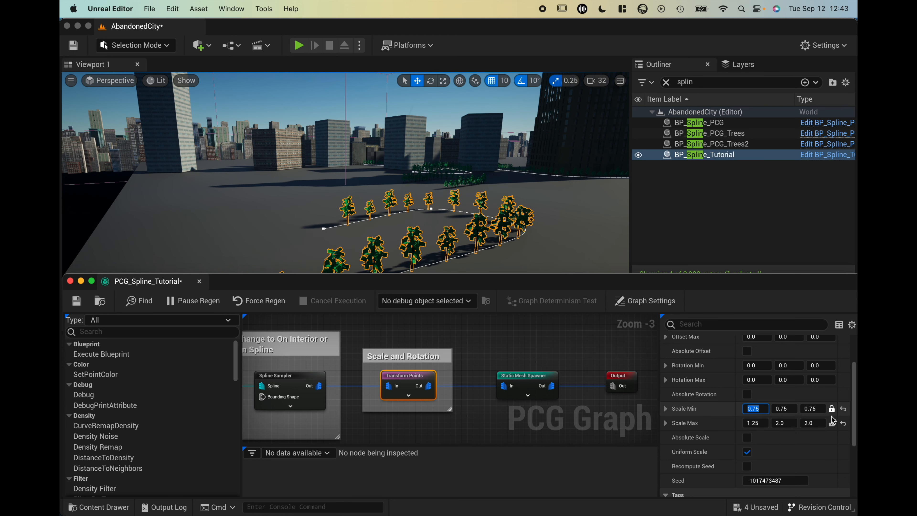
pyautogui.click(795, 423)
pyautogui.write('1.2')
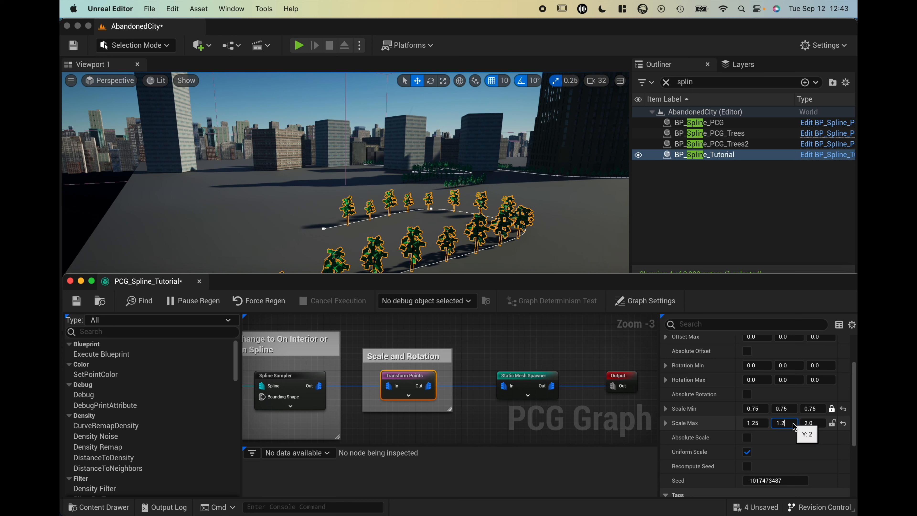
pyautogui.write('5')
pyautogui.click(810, 424)
pyautogui.write('1.2')
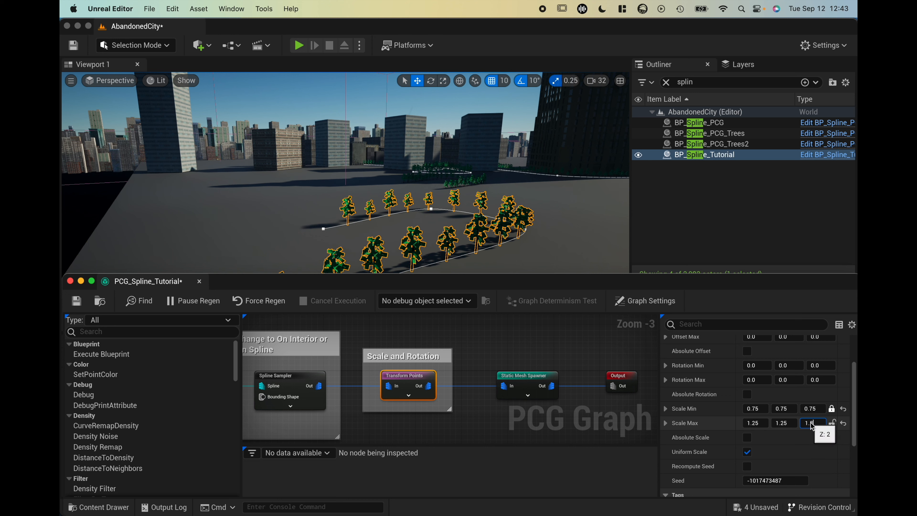
pyautogui.write('5')
pyautogui.press('Return')
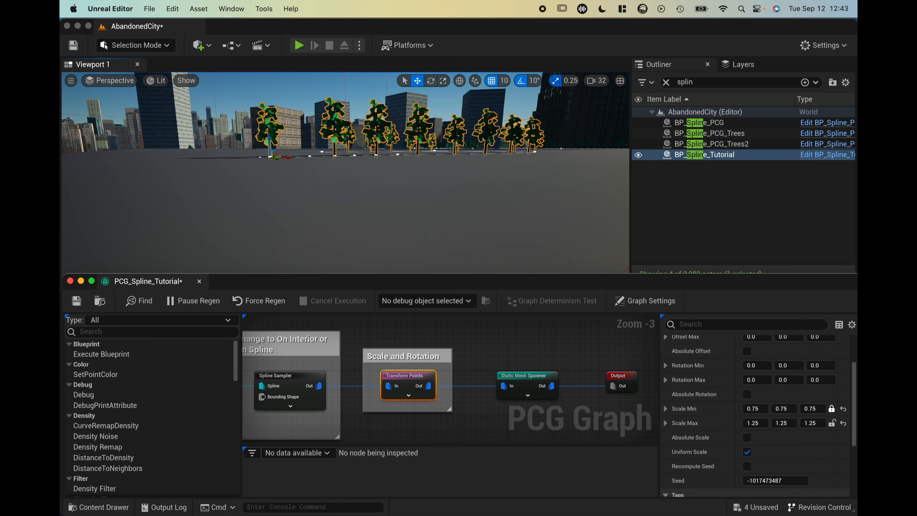
# - Extend the near end of the BP_Spline_Tutorial spline farther outward along its straight run in the level
pyautogui.moveTo(524, 219); pyautogui.dragTo(524, 144, button='middle')
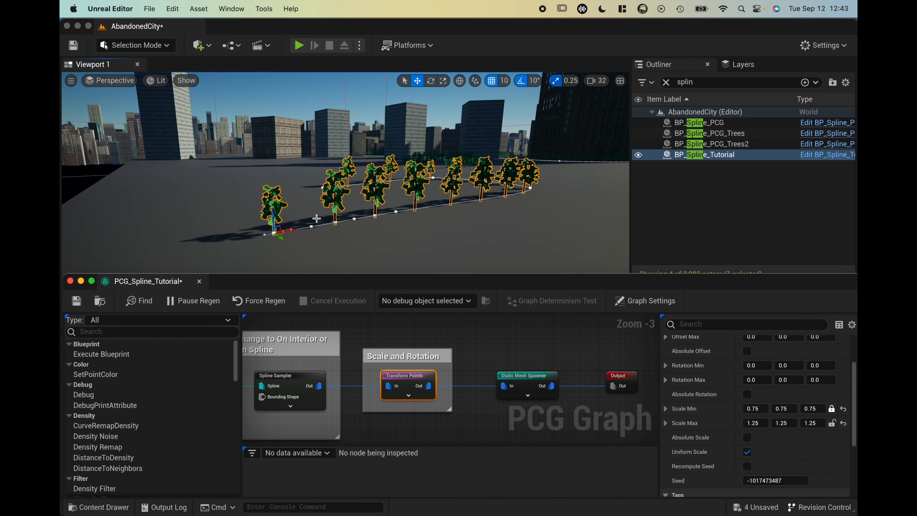
pyautogui.click(294, 230)
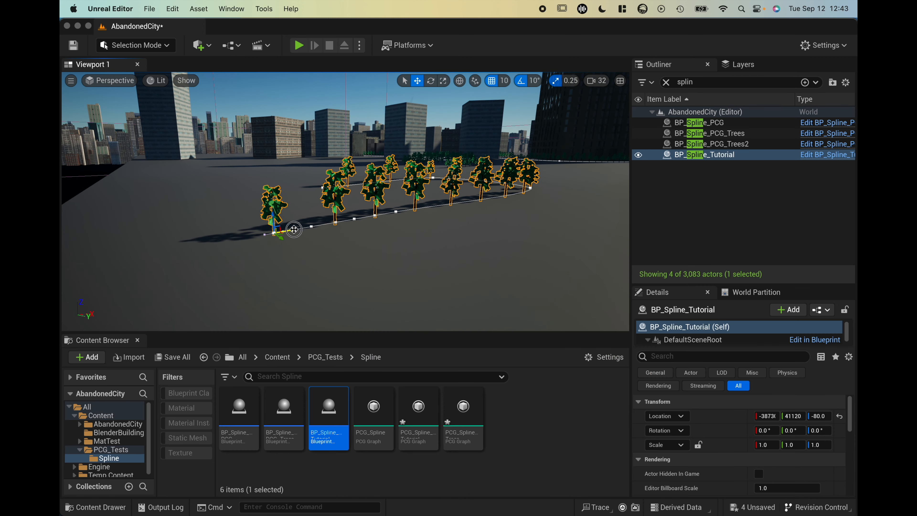
pyautogui.moveTo(294, 230); pyautogui.dragTo(185, 255)
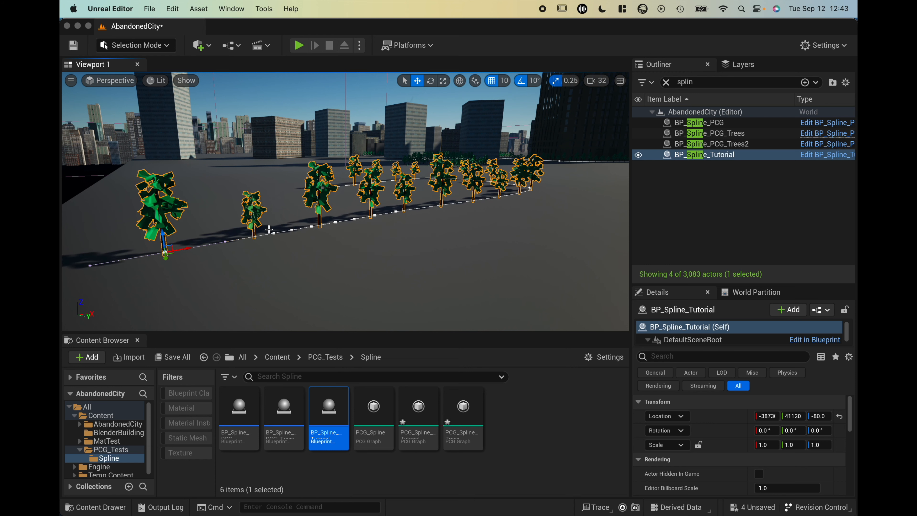
pyautogui.moveTo(268, 229); pyautogui.dragTo(235, 173, button='middle')
pyautogui.moveTo(269, 229)
pyautogui.mouseDown(button='right')
pyautogui.moveTo(235, 229)
pyautogui.moveTo(289, 235)
pyautogui.moveTo(269, 229)
pyautogui.mouseUp(button='right')
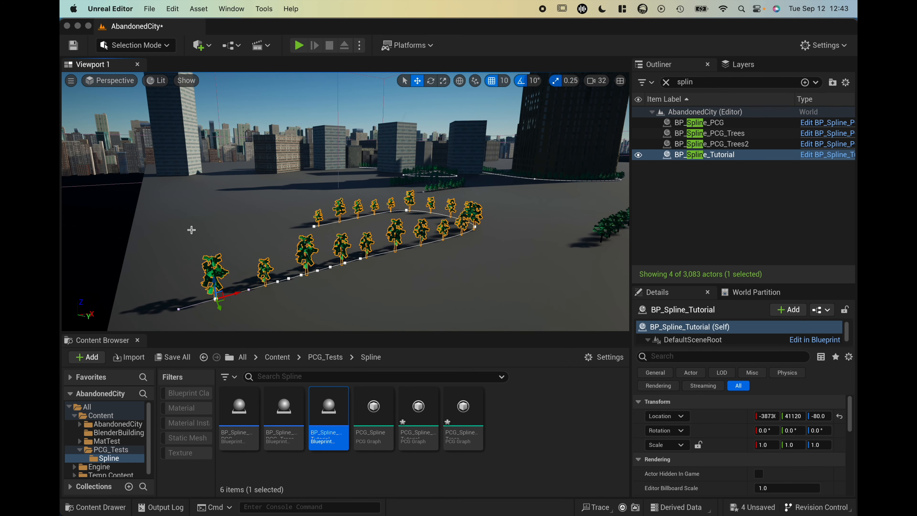
# - Select all points of the spline and change their spline point type to Linear
pyautogui.rightClick(216, 299)
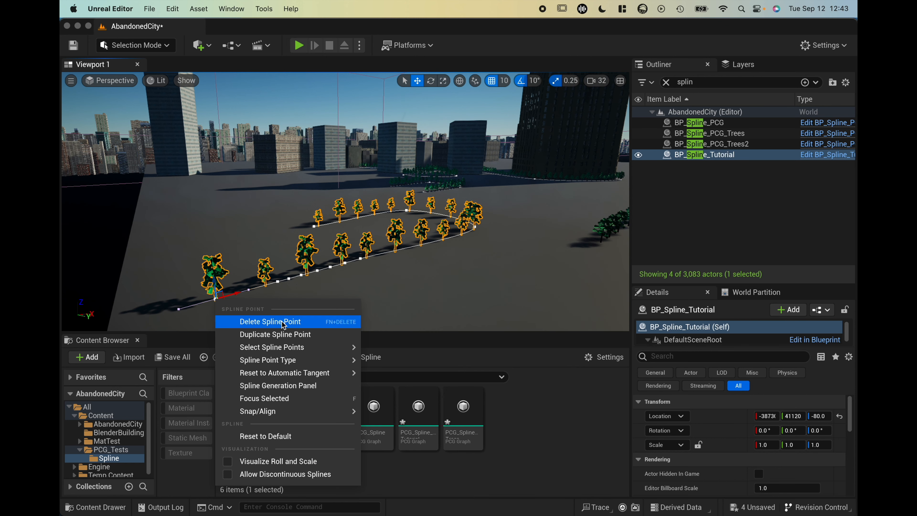
pyautogui.moveTo(289, 348)
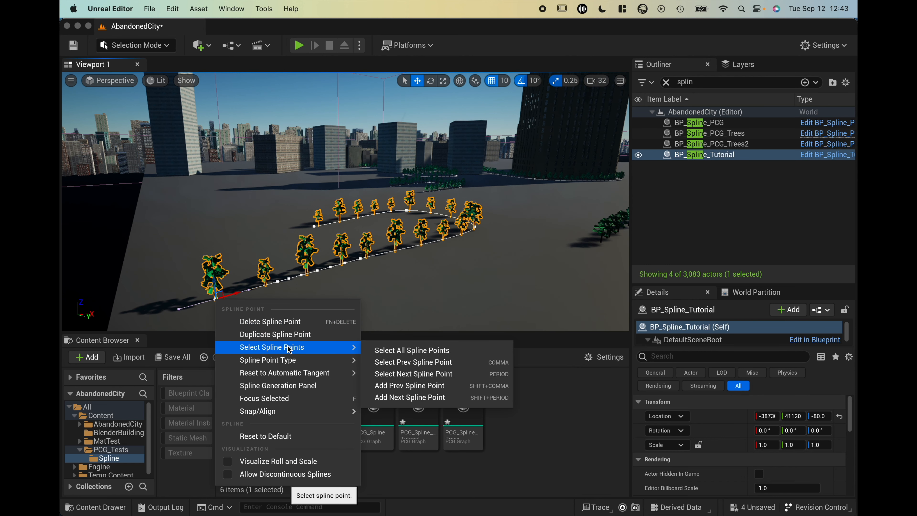
pyautogui.click(412, 351)
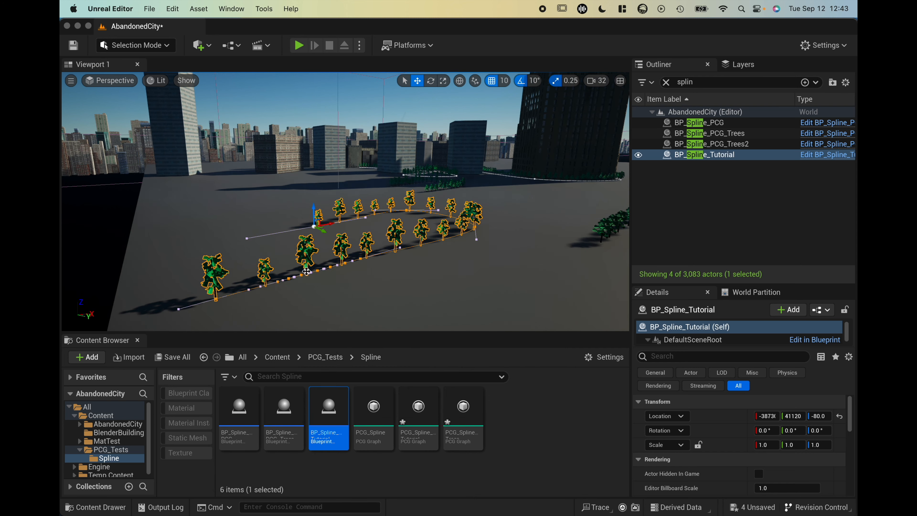
pyautogui.rightClick(216, 299)
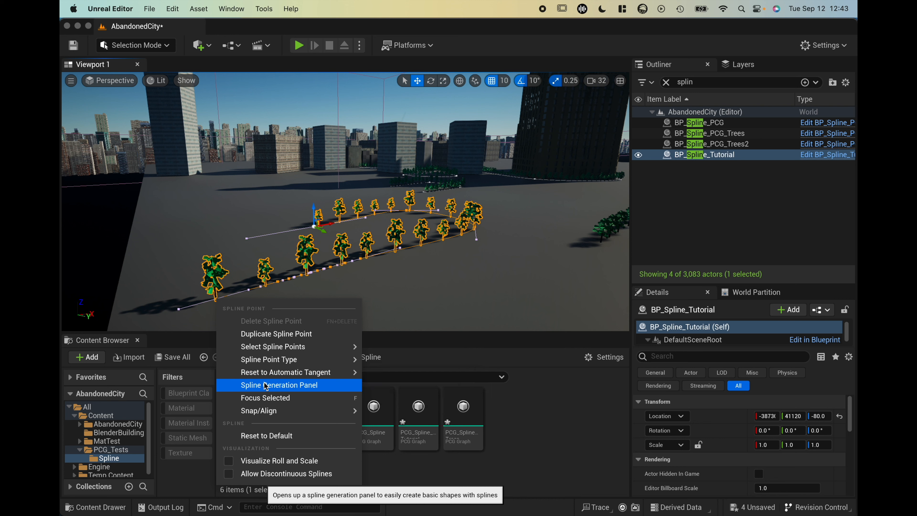
pyautogui.moveTo(271, 360)
pyautogui.click(385, 376)
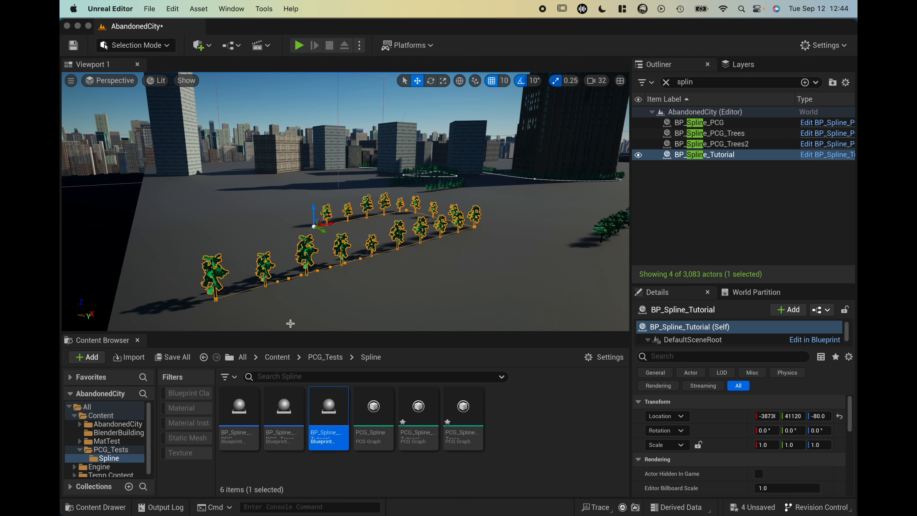
# - Open the BP_Spline_Tutorial blueprint and enable Closed Loop on its Spline component
pyautogui.moveTo(352, 252); pyautogui.dragTo(352, 252, button='right')
pyautogui.press('w')
pyautogui.press('s')
pyautogui.press('w')
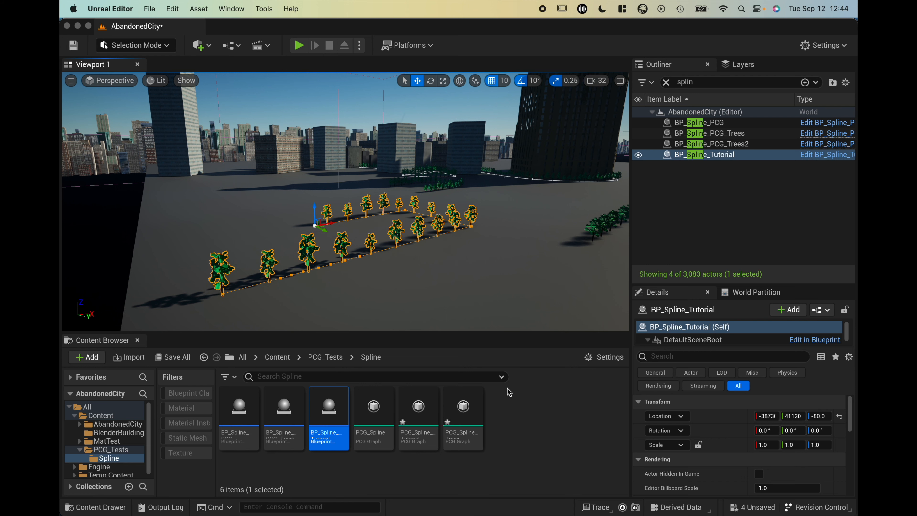
pyautogui.click(508, 390)
pyautogui.doubleClick(329, 410)
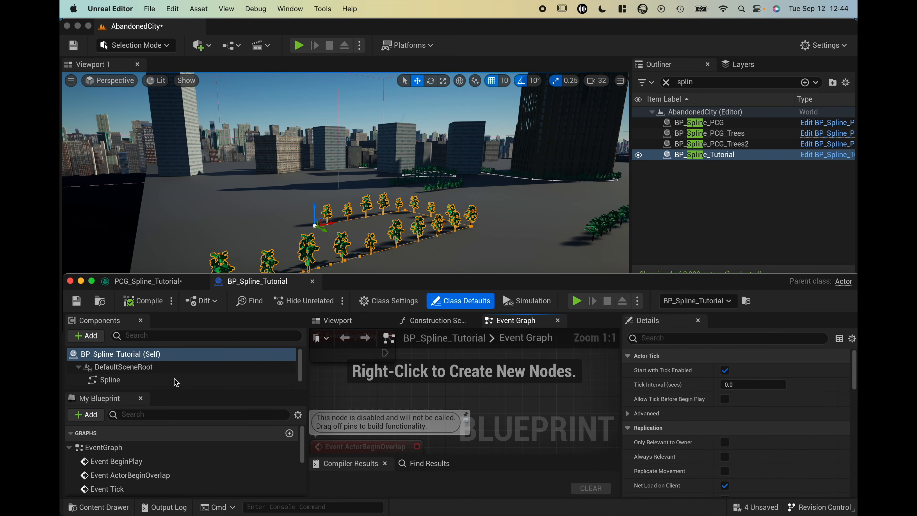
pyautogui.click(144, 380)
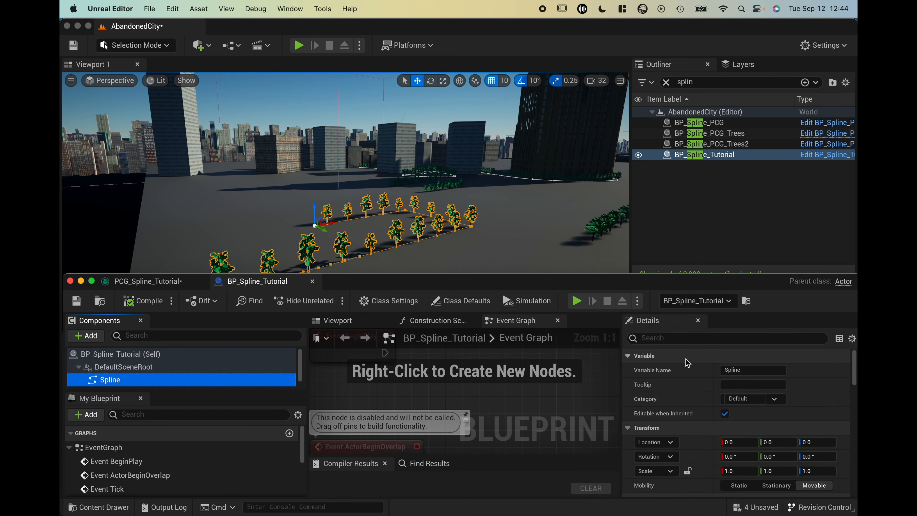
pyautogui.scroll(-6, 677, 389)
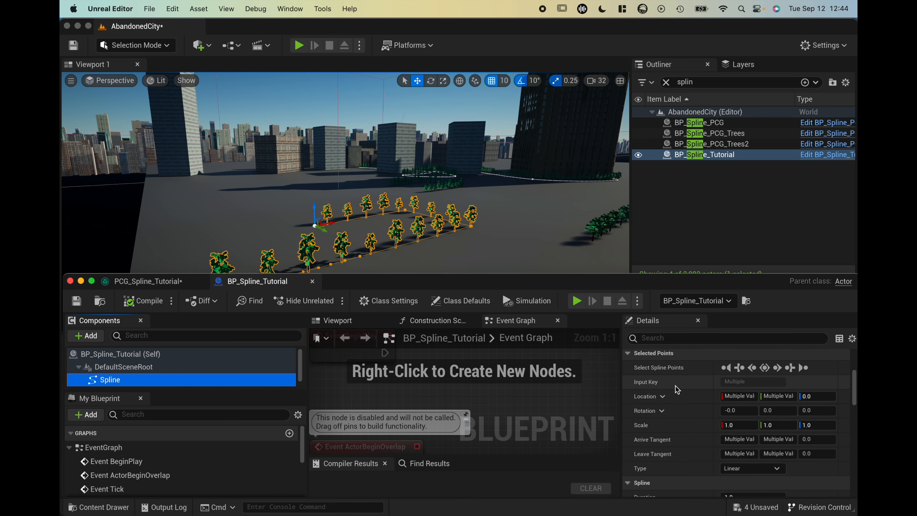
pyautogui.scroll(6, 677, 389)
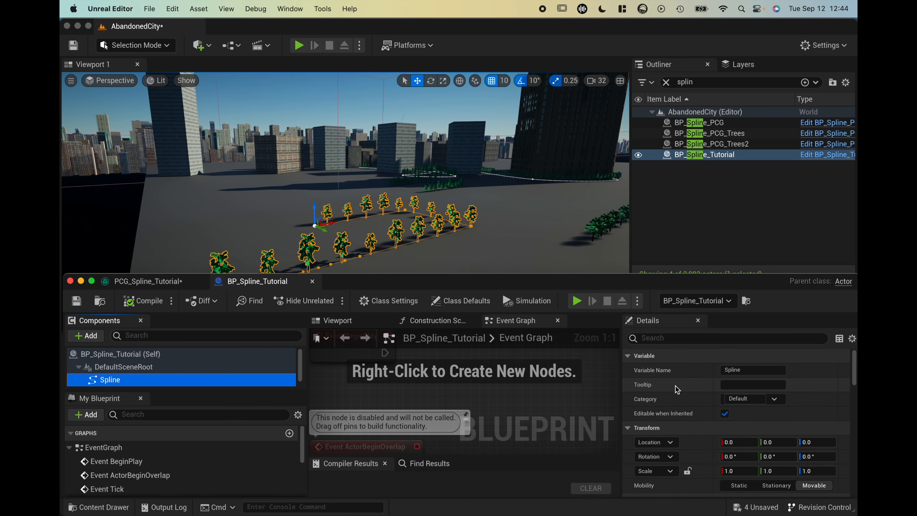
pyautogui.click(674, 337)
pyautogui.write('close')
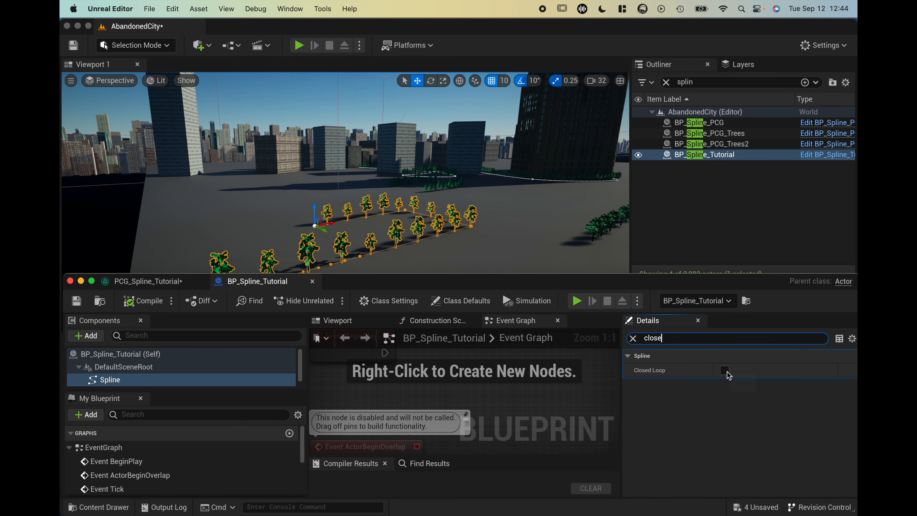
pyautogui.click(724, 370)
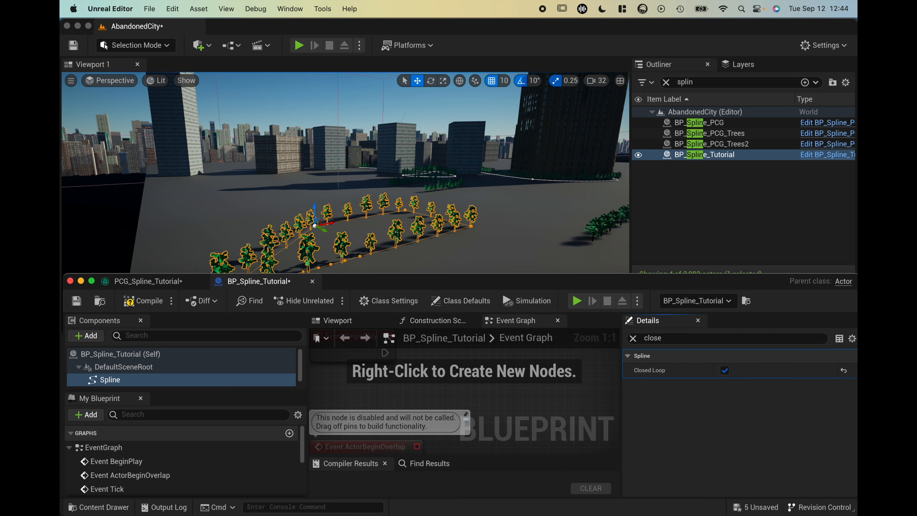
# - Toggle Closed Loop off and on to compare the tree layout, leave it enabled, and compile the blueprint
pyautogui.scroll(-1, 322, 240)
pyautogui.scroll(-1, 322, 240)
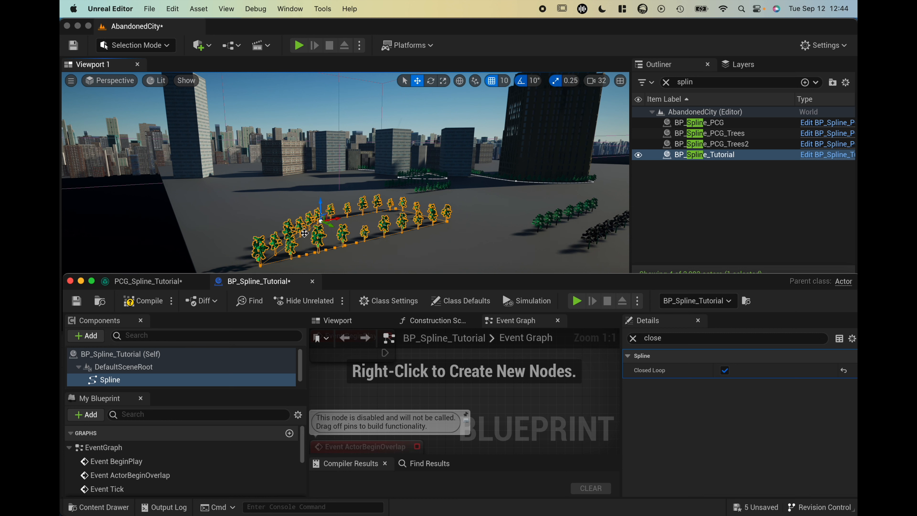
pyautogui.click(725, 370)
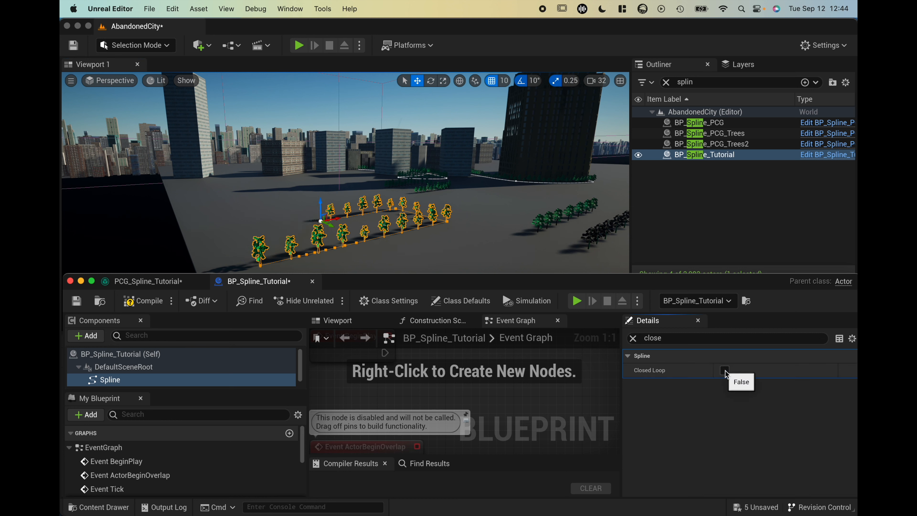
pyautogui.click(725, 370)
pyautogui.click(725, 370)
pyautogui.click(725, 370)
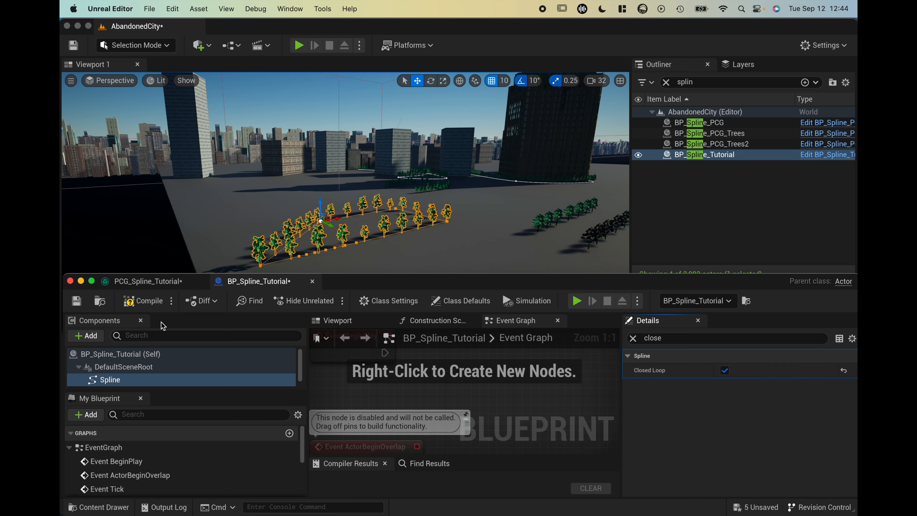
pyautogui.click(158, 300)
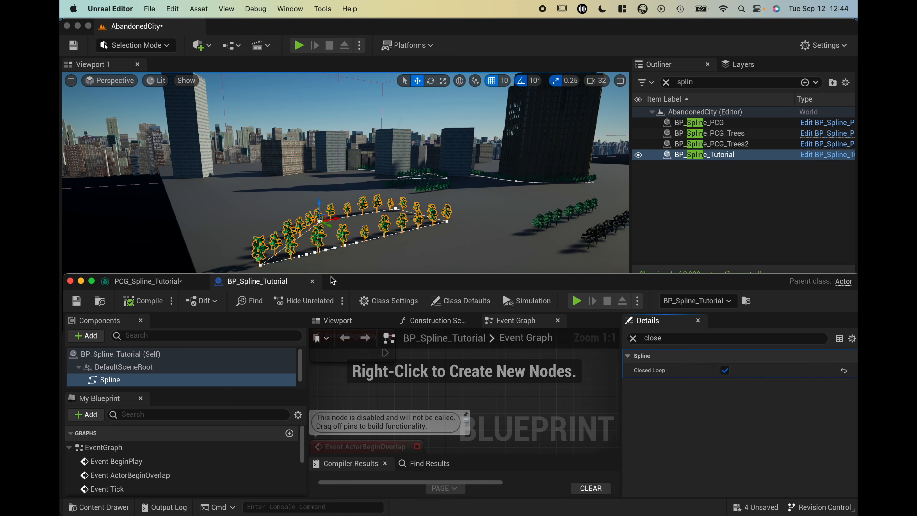
# - Return to the PCG_Spline_Tutorial graph and set the Spline Sampler's Dimension to On Interior
pyautogui.click(152, 281)
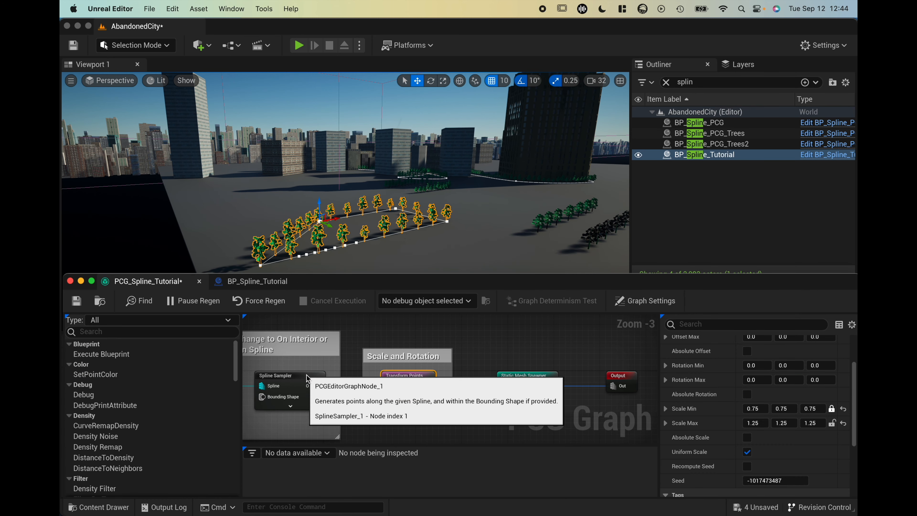
pyautogui.click(296, 375)
pyautogui.scroll(3, 707, 363)
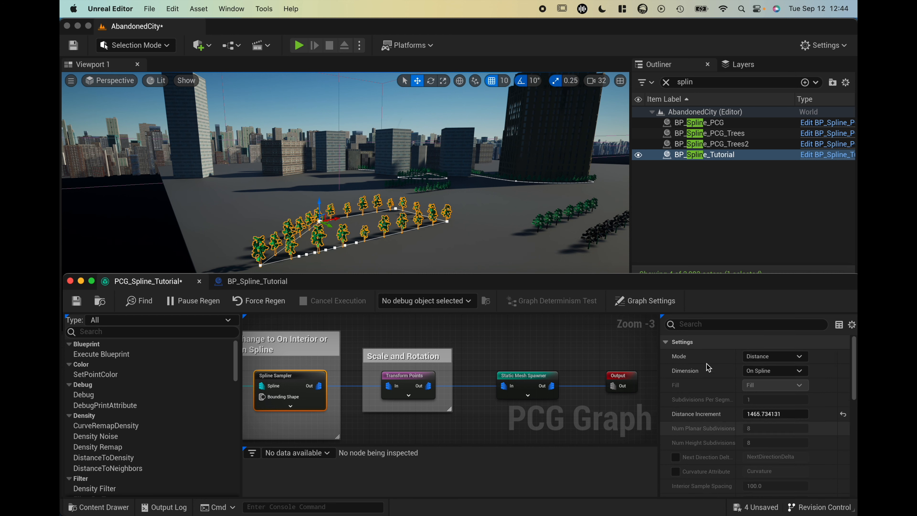
pyautogui.click(784, 371)
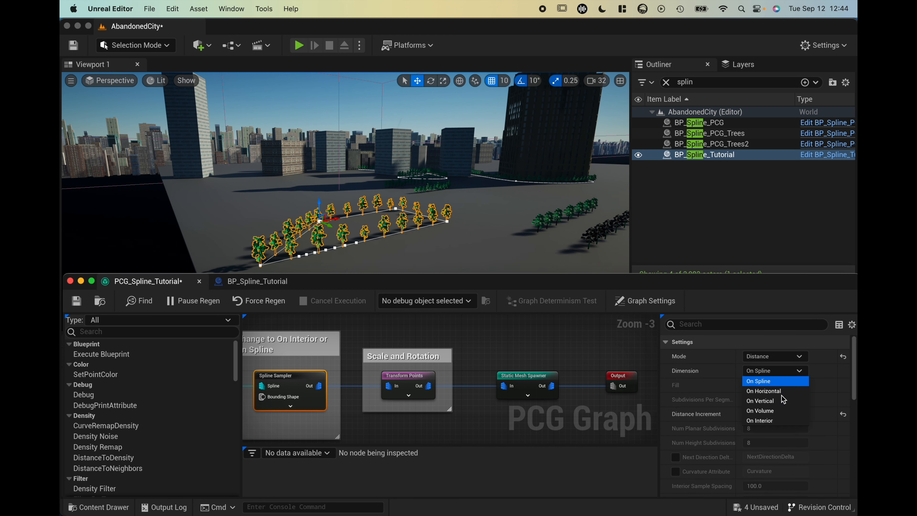
pyautogui.click(771, 424)
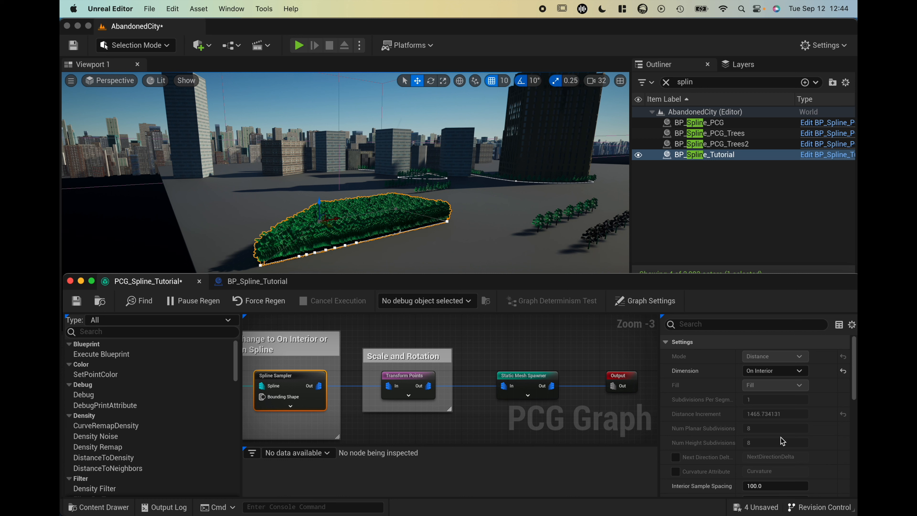
pyautogui.scroll(-5, 735, 423)
pyautogui.scroll(4, 735, 424)
pyautogui.click(704, 326)
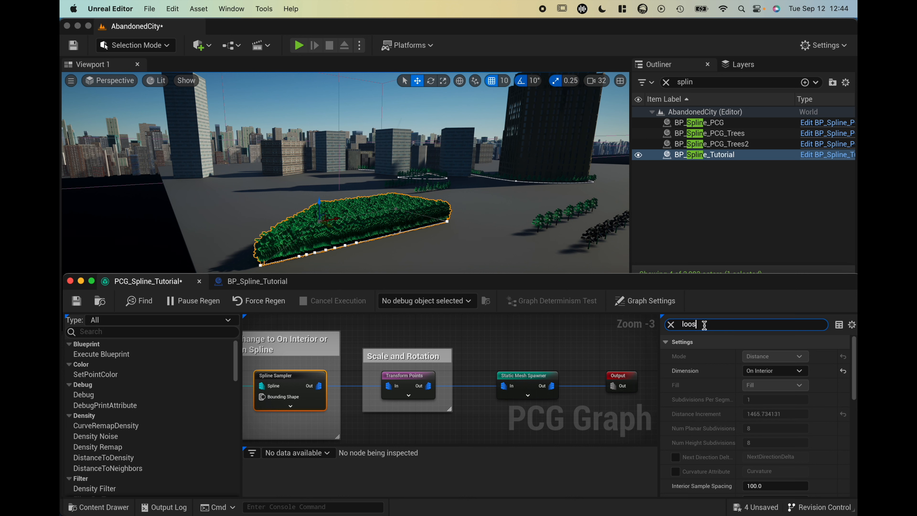
pyautogui.press('BackSpace')
pyautogui.press('BackSpace')
pyautogui.press('BackSpace')
pyautogui.press('BackSpace')
# - Set the Spline Sampler's Interior Sample Spacing to about 712 to thin out the trees
pyautogui.scroll(-3, 690, 394)
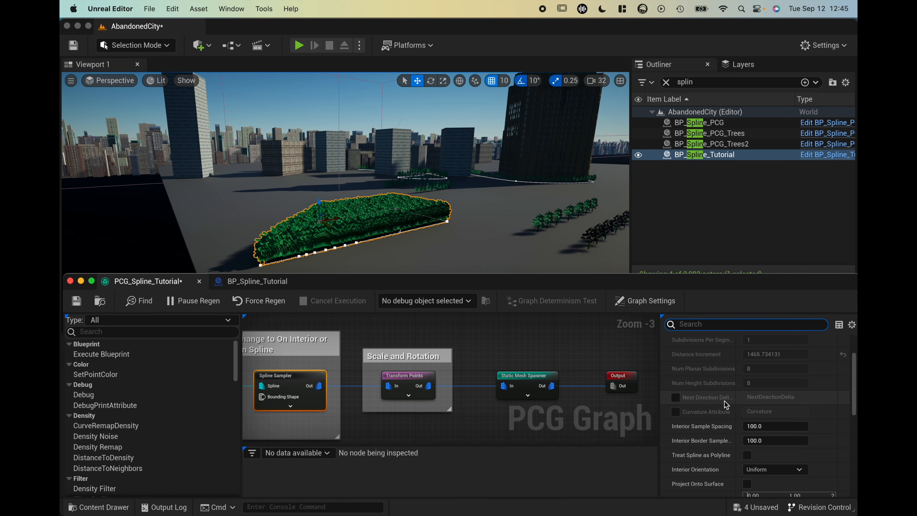
pyautogui.click(772, 429)
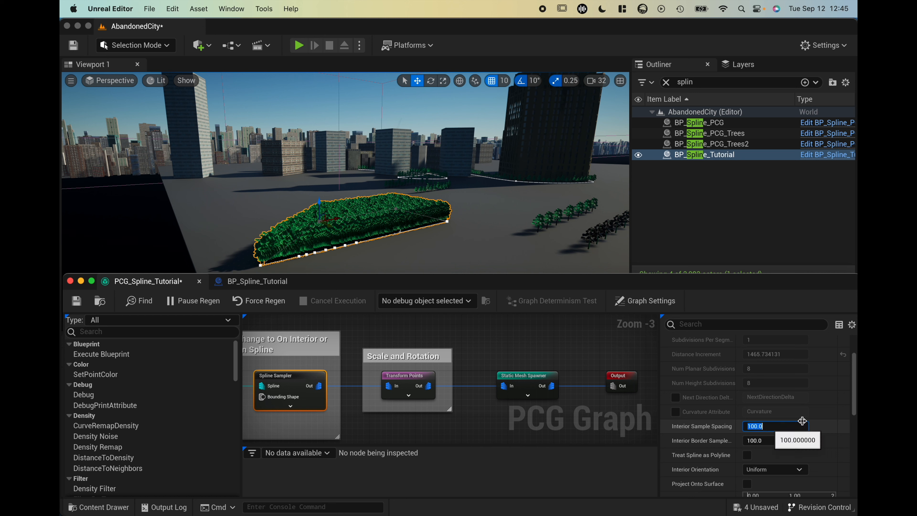
pyautogui.click(830, 425)
pyautogui.moveTo(762, 423)
pyautogui.mouseDown()
pyautogui.moveTo(741, 424)
pyautogui.moveTo(798, 426)
pyautogui.moveTo(764, 426)
pyautogui.mouseUp()
# - Move the spline's near end point and its far corner point outward in the level to enlarge the tree-filled area
pyautogui.moveTo(345, 173); pyautogui.dragTo(392, 240, button='middle')
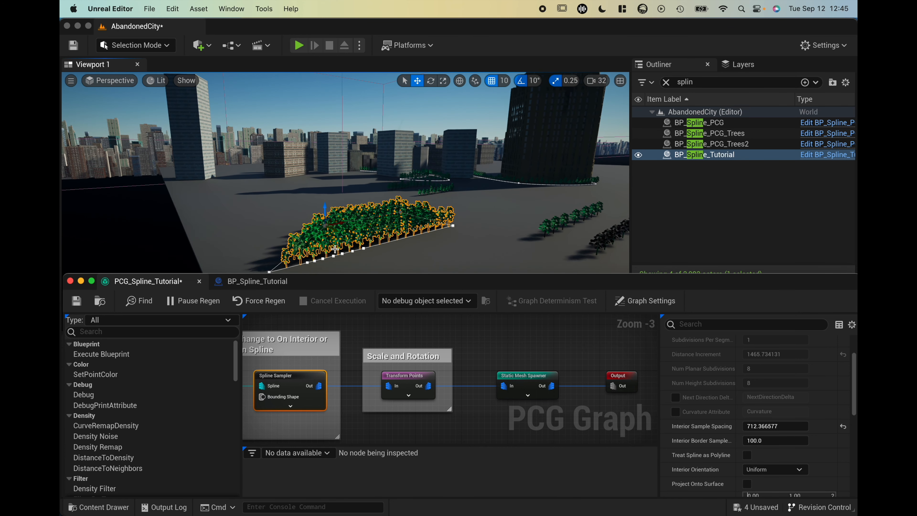
pyautogui.click(454, 226)
pyautogui.moveTo(462, 232); pyautogui.dragTo(493, 261)
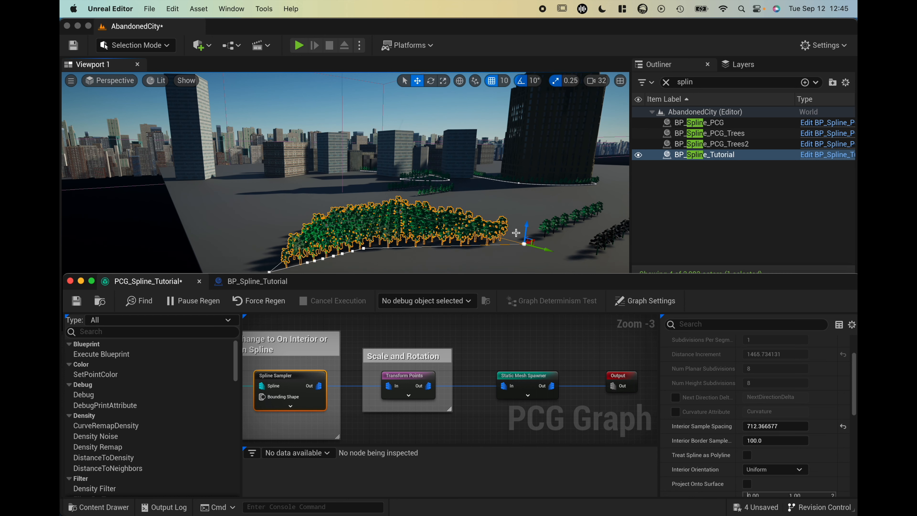
pyautogui.moveTo(533, 236); pyautogui.dragTo(593, 212)
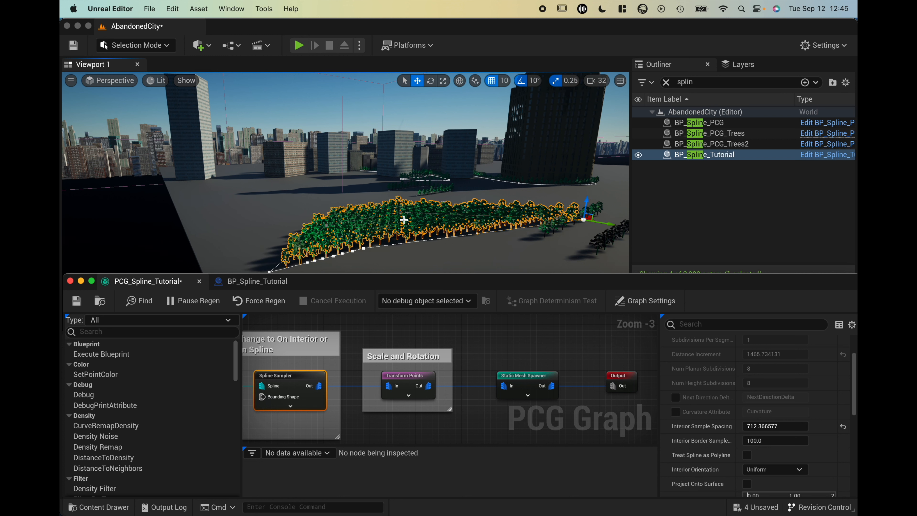
pyautogui.click(401, 211)
pyautogui.moveTo(400, 211); pyautogui.dragTo(222, 231)
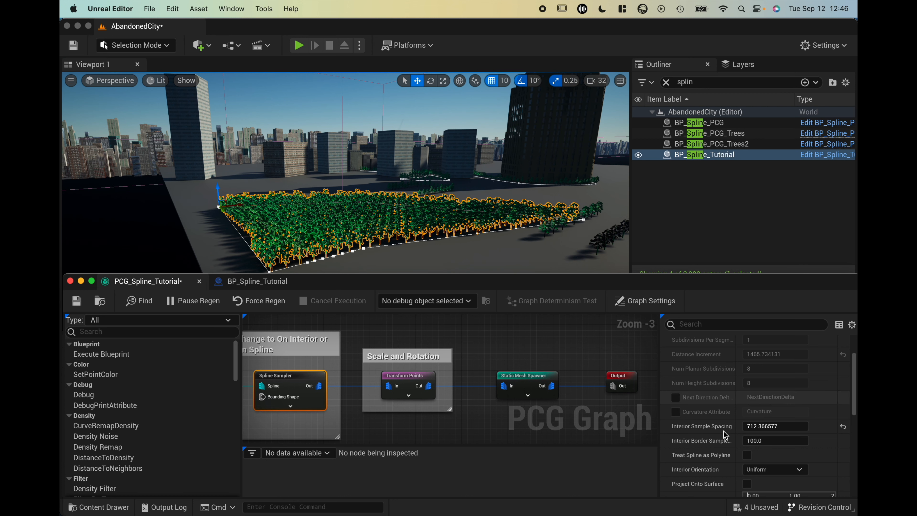
# - Reword the comment around the Spline Sampler node to "Change to On Interior/Spline"
pyautogui.scroll(-5, 726, 435)
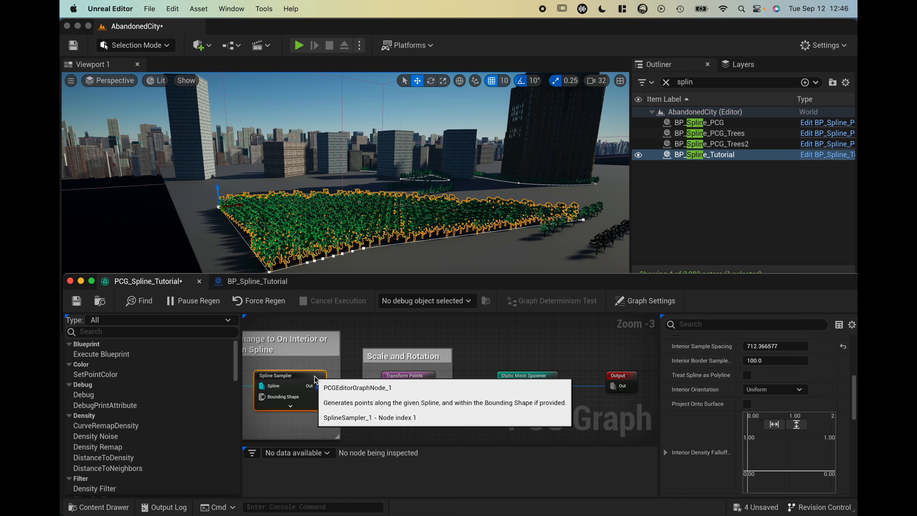
pyautogui.doubleClick(325, 349)
pyautogui.click(314, 351)
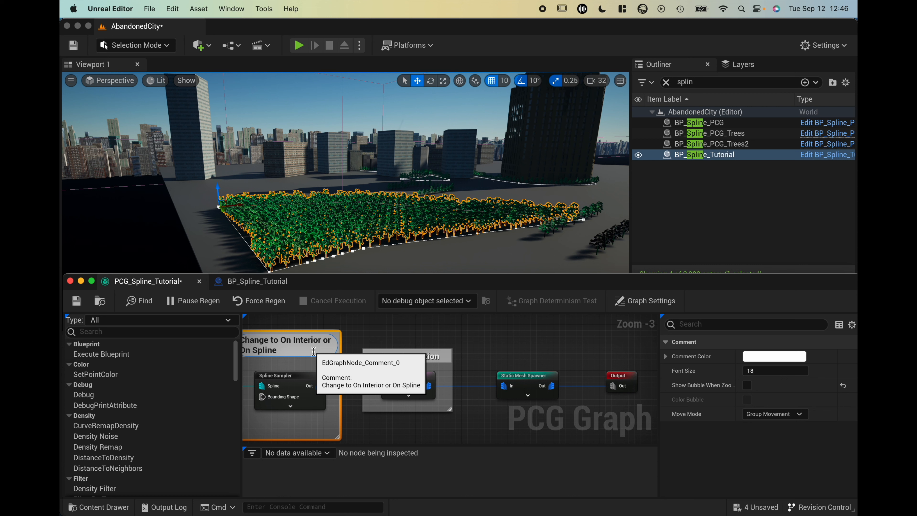
pyautogui.write('.')
pyautogui.press('BackSpace')
pyautogui.press('BackSpace')
pyautogui.press('BackSpace')
pyautogui.press('BackSpace')
pyautogui.press('BackSpace')
pyautogui.press('BackSpace')
pyautogui.press('BackSpace')
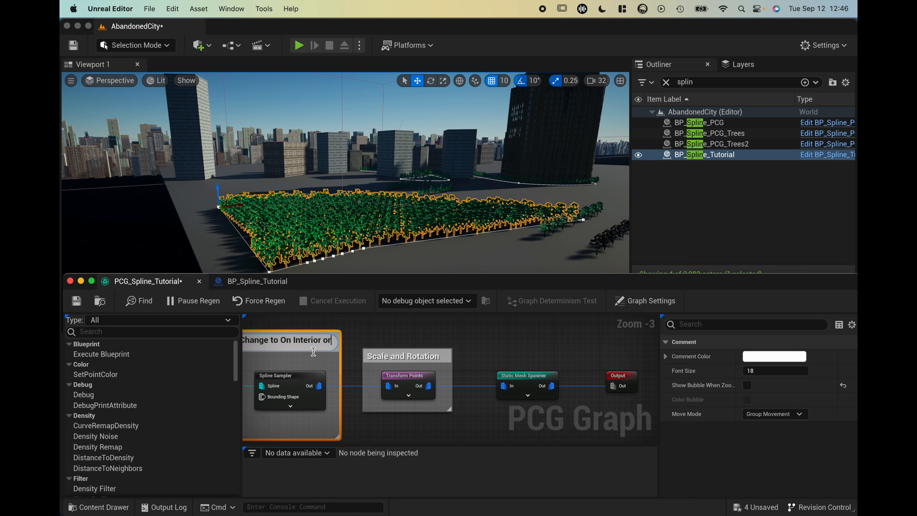
pyautogui.write('/')
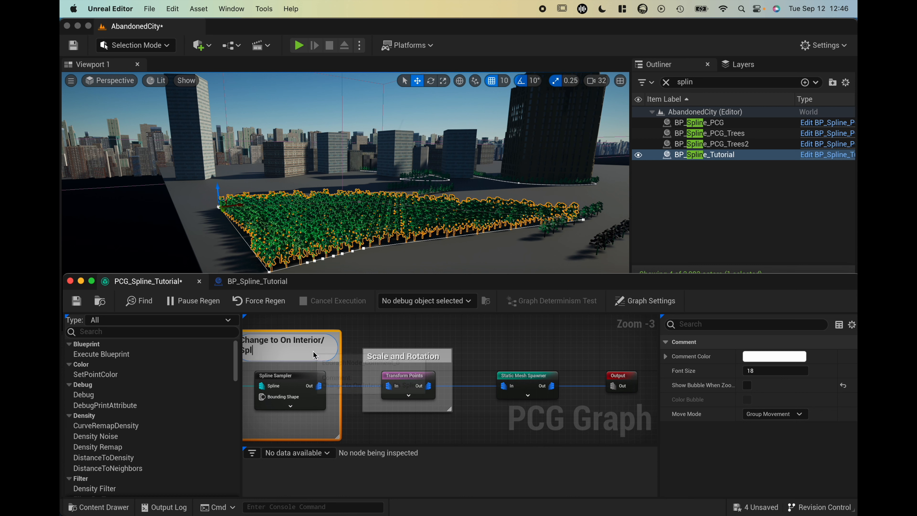
pyautogui.write('Spline')
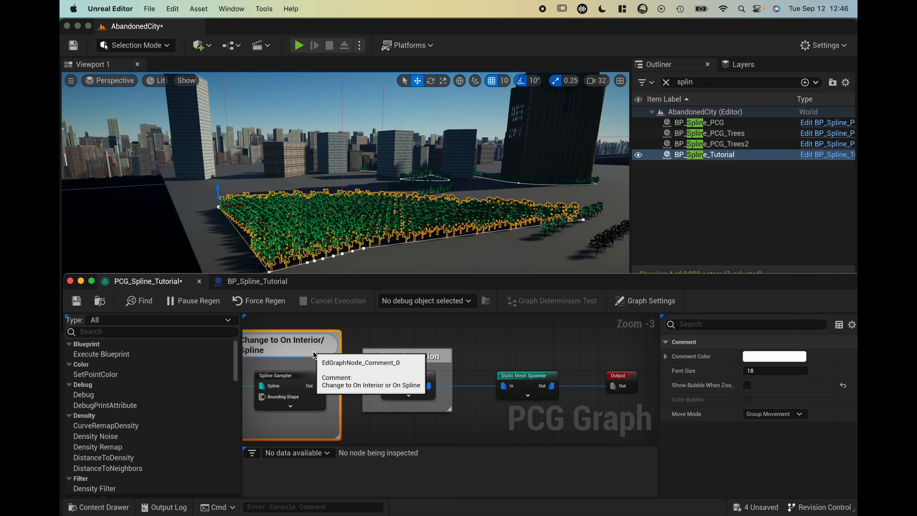
# - Add a second line reading "Density - Interior Sample Spacing" to the Spline Sampler's comment
pyautogui.hotkey('shift', 'Return')
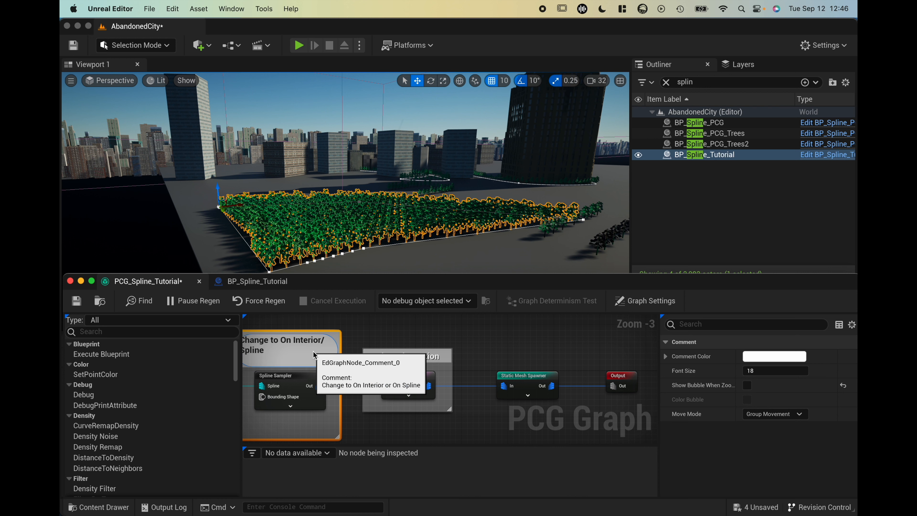
pyautogui.write('Density -')
pyautogui.click(302, 380)
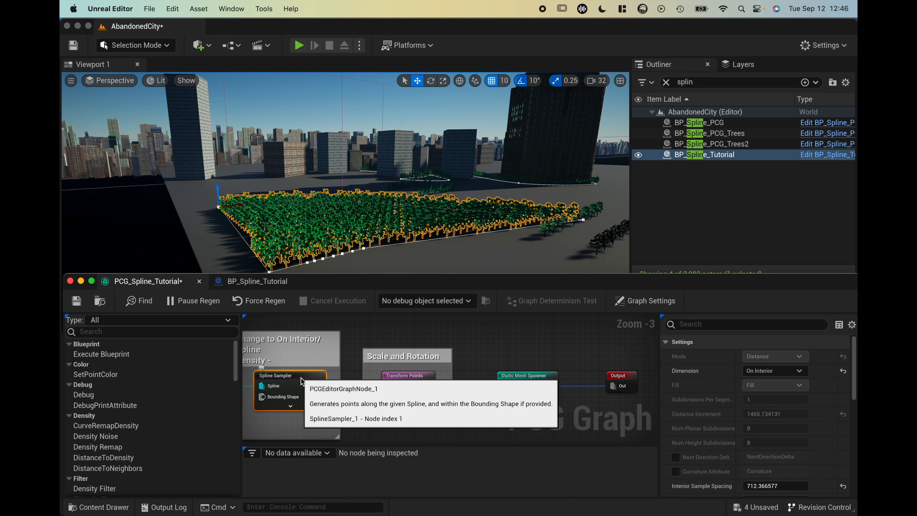
pyautogui.click(286, 358)
pyautogui.click(281, 361)
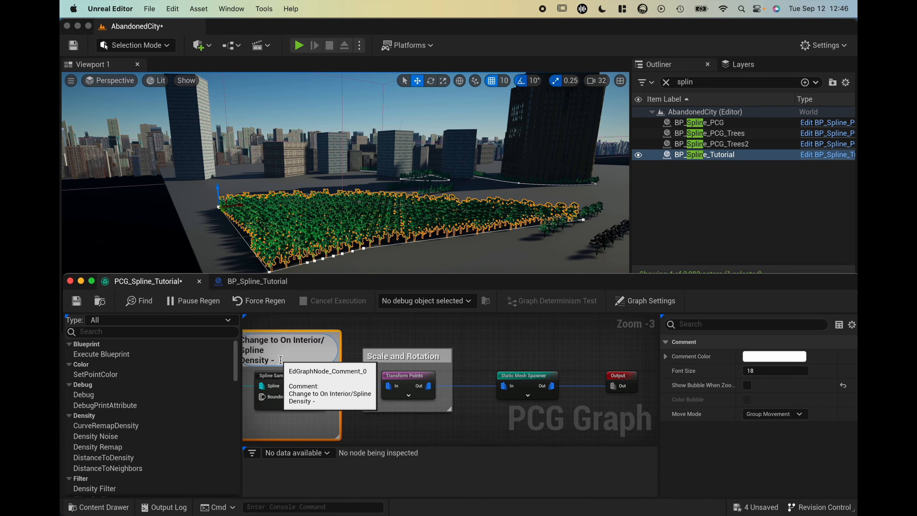
pyautogui.click(281, 360)
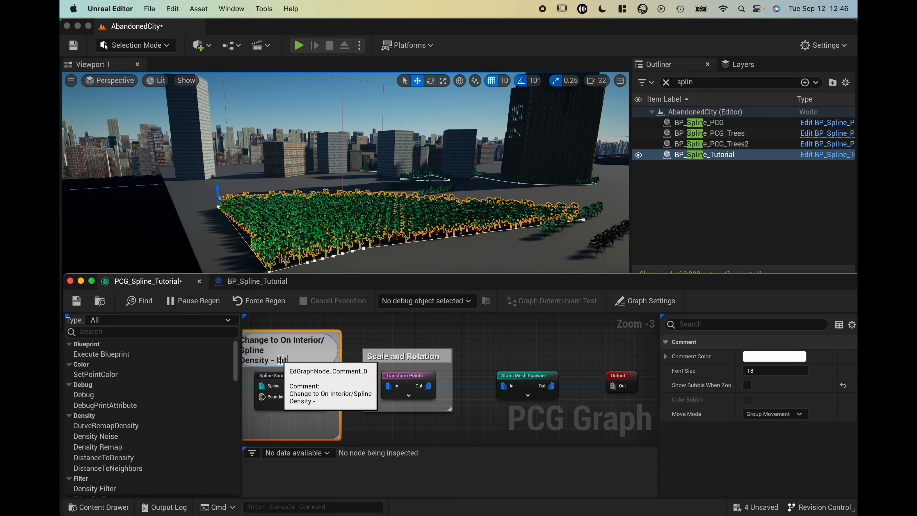
pyautogui.write('Interior Sample Spacing')
pyautogui.press('Return')
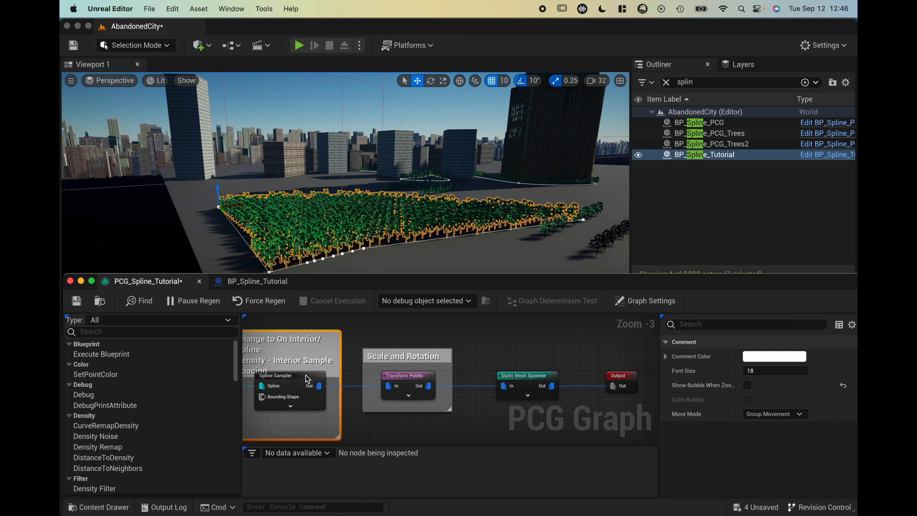
# - Widen the Spline Sampler's comment box and shift the Scale and Rotation group toward the Static Mesh Spawner so they do not overlap
pyautogui.moveTo(338, 437); pyautogui.dragTo(372, 437)
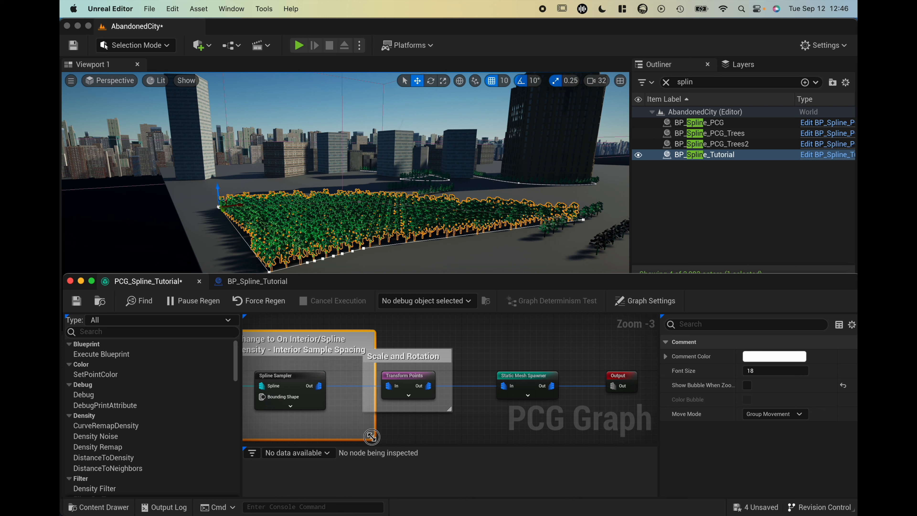
pyautogui.moveTo(409, 339); pyautogui.dragTo(449, 377)
pyautogui.click(449, 377)
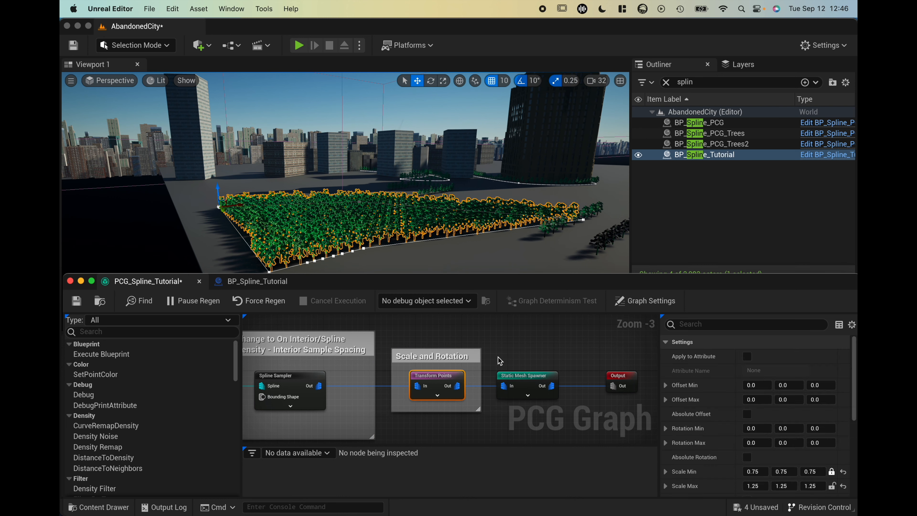
pyautogui.click(499, 358)
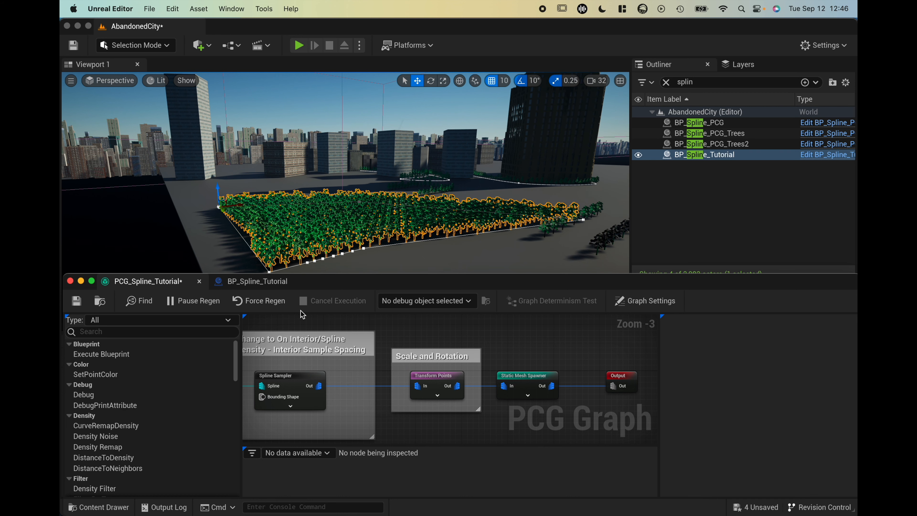
# - Close the PCG_Spline_Tutorial graph and the BP_Spline_Tutorial blueprint, returning to the level
pyautogui.click(199, 281)
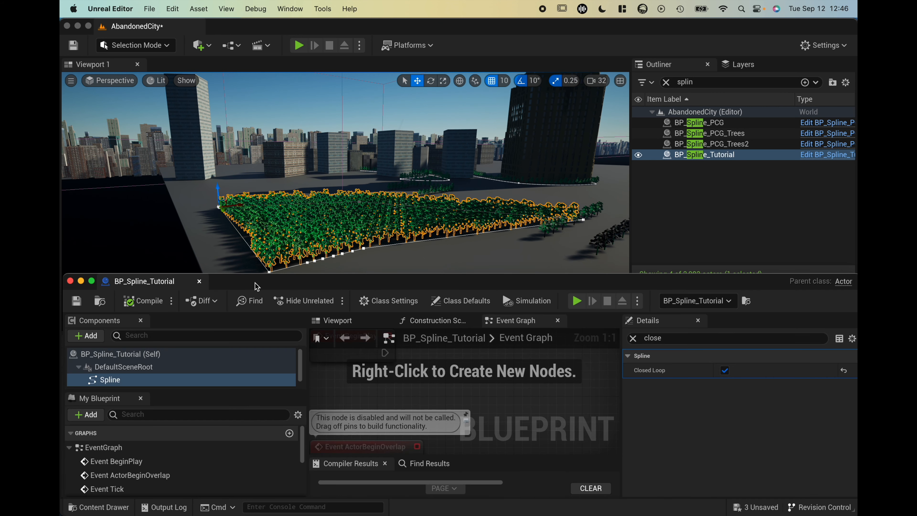
pyautogui.click(201, 282)
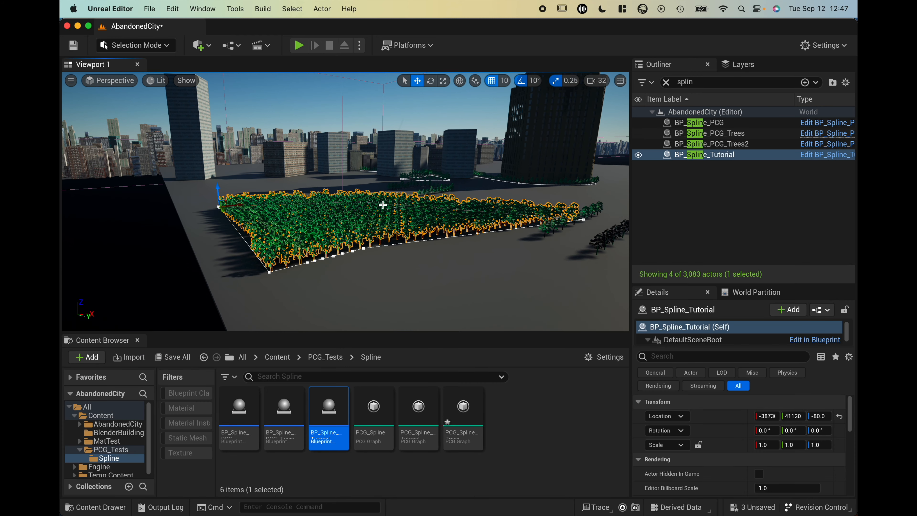
pyautogui.moveTo(361, 213)
pyautogui.mouseDown(button='right')
pyautogui.moveTo(362, 188)
pyautogui.moveTo(352, 184)
pyautogui.moveTo(361, 214)
pyautogui.mouseUp(button='right')
pyautogui.press('s')
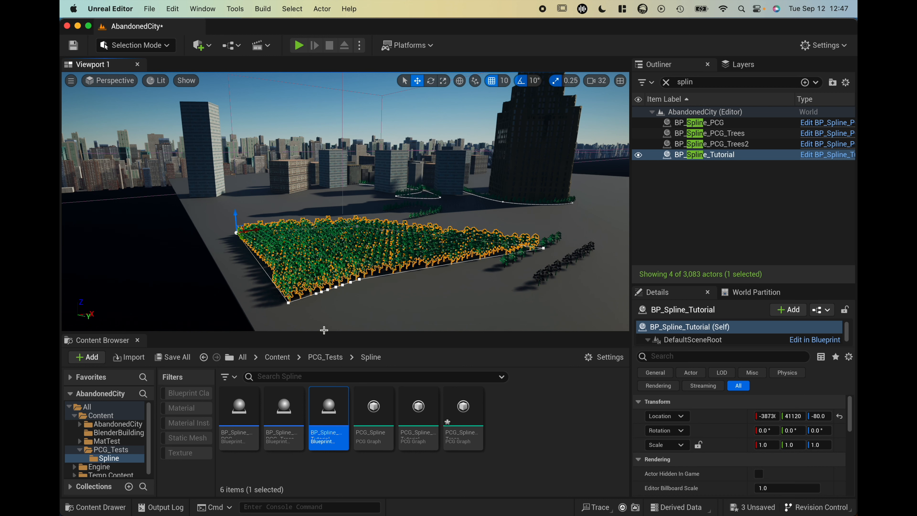
# - Duplicate the BP_Spline_Tutorial blueprint in the Spline folder and accept the suggested name
pyautogui.click(360, 466)
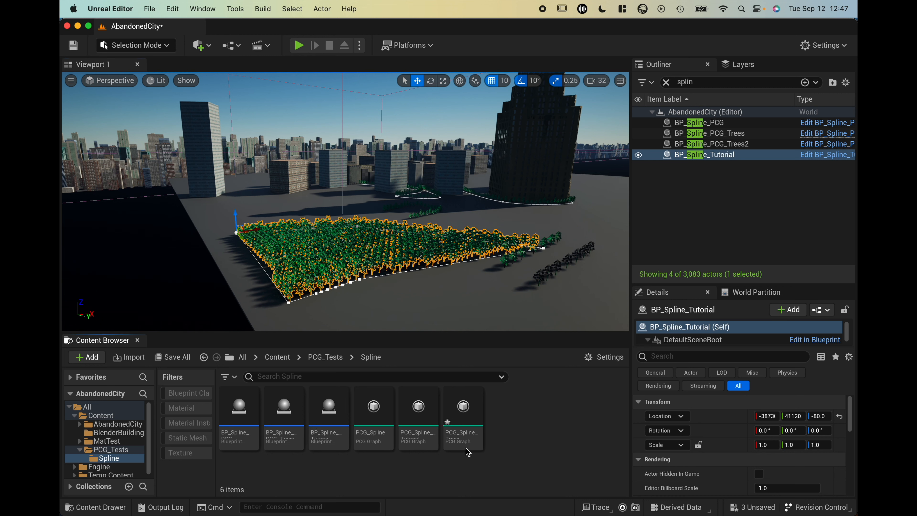
pyautogui.click(337, 420)
pyautogui.rightClick(326, 407)
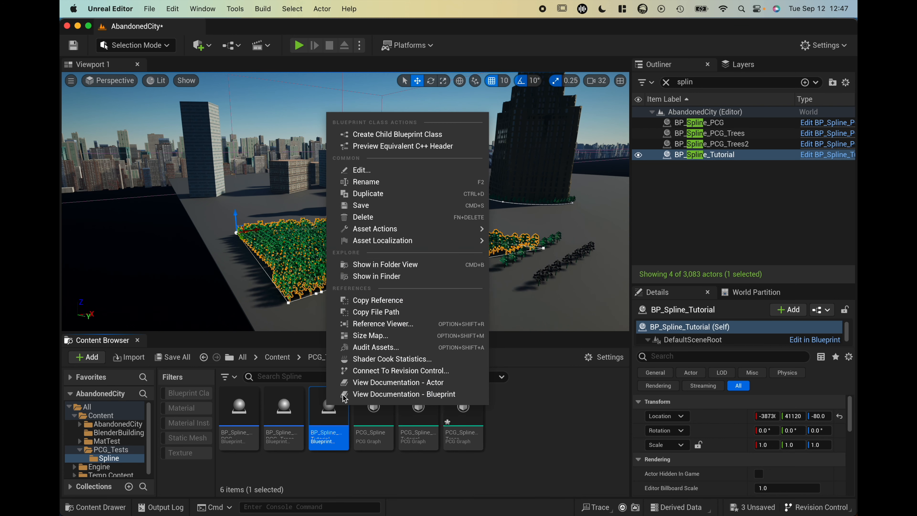
pyautogui.click(353, 194)
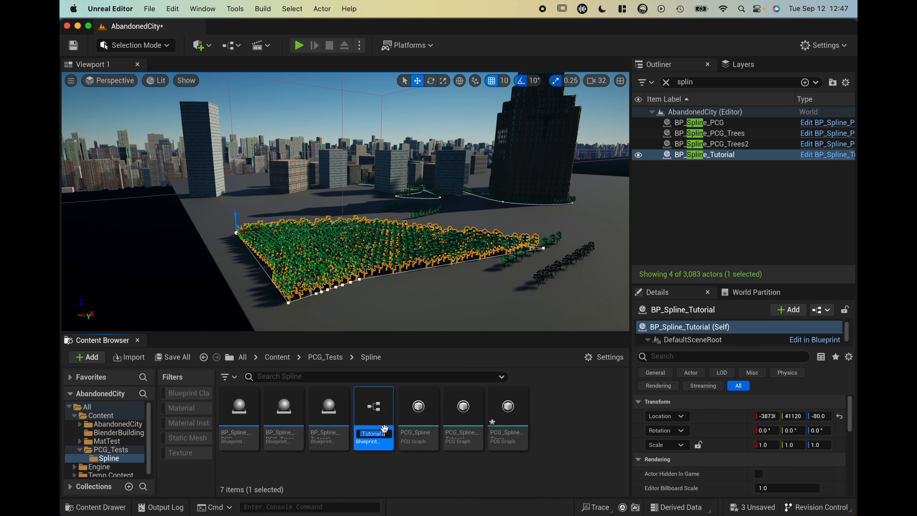
pyautogui.press('Return')
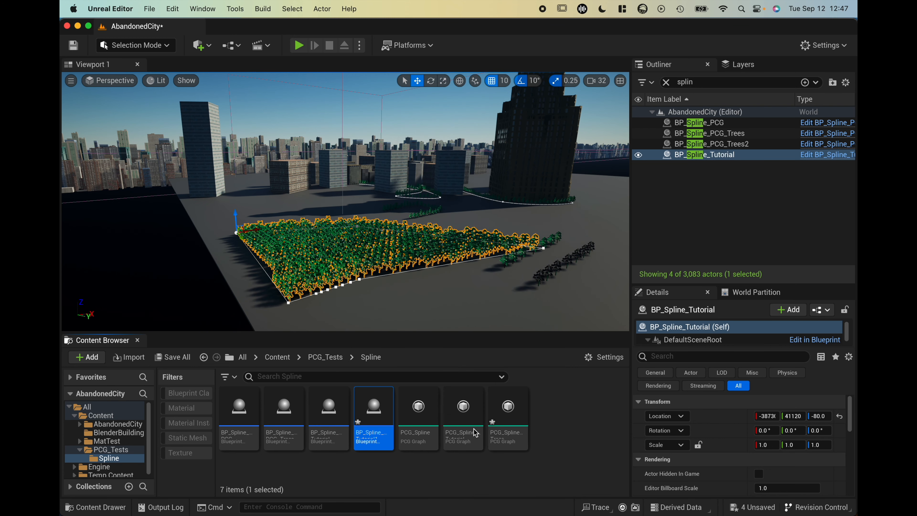
# - Duplicate the PCG_Spline_Tutorial graph in the Spline folder and accept the suggested name
pyautogui.click(507, 413)
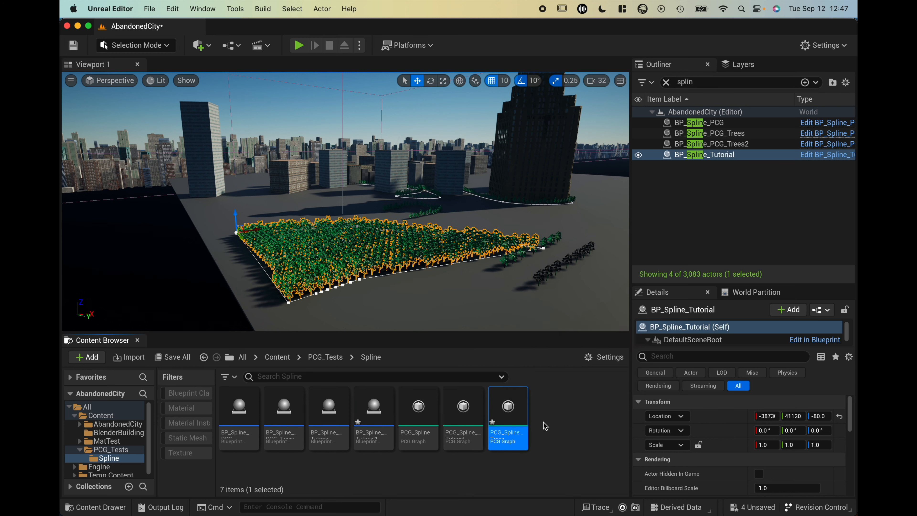
pyautogui.click(464, 407)
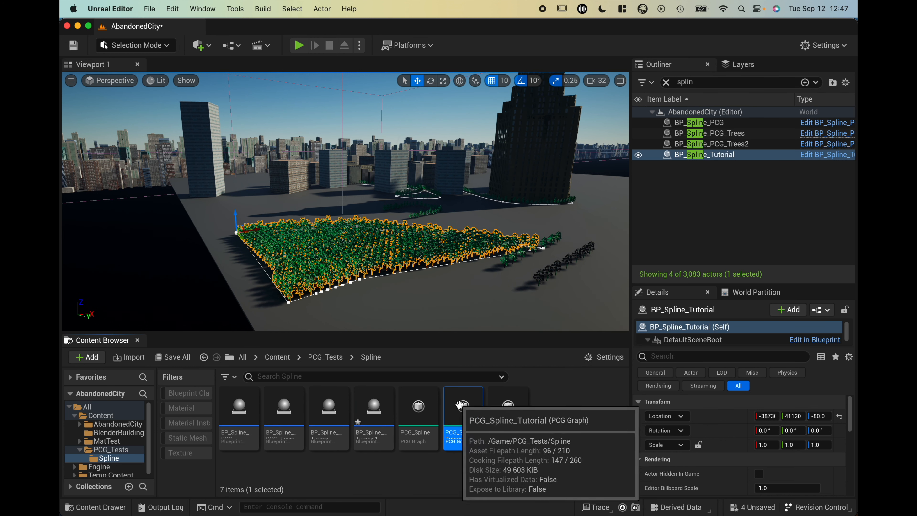
pyautogui.rightClick(460, 405)
pyautogui.click(487, 205)
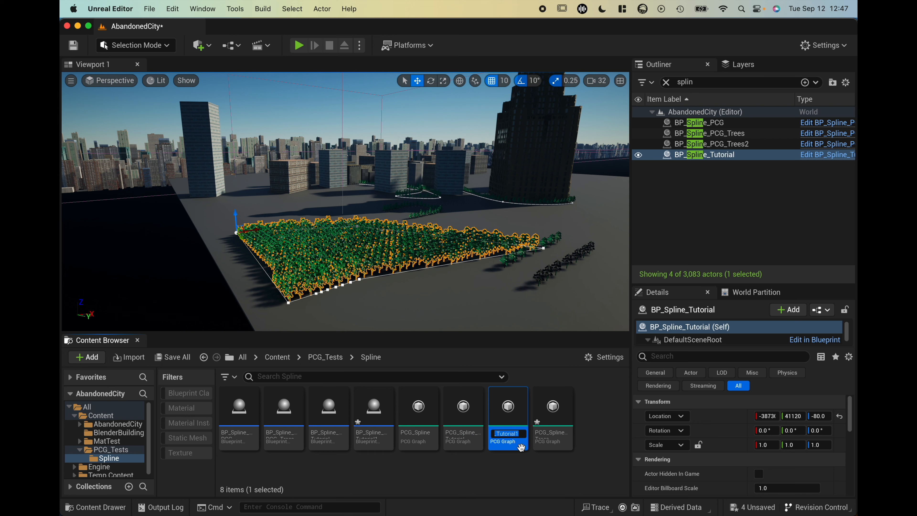
pyautogui.press('Return')
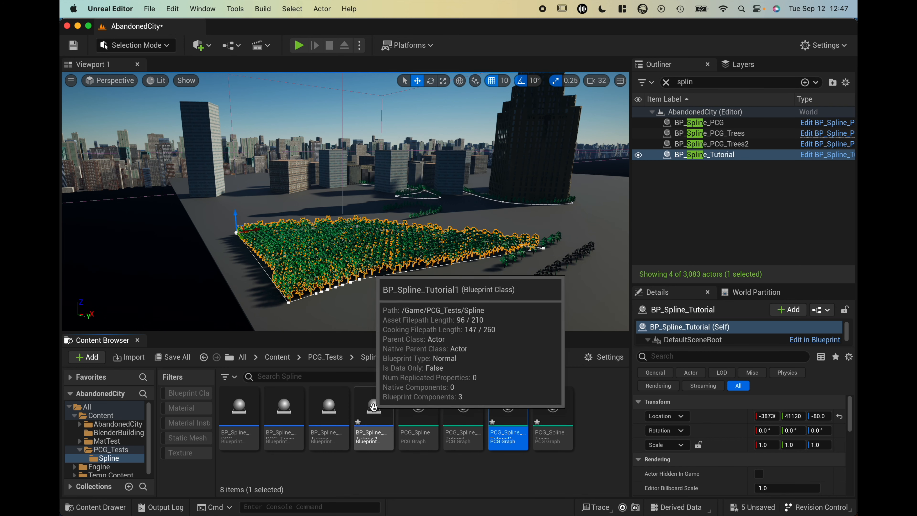
# - Assign the PCG_Spline_Tutorial1 graph to the PCG component of the BP_Spline_Tutorial1 blueprint and compile it
pyautogui.doubleClick(379, 420)
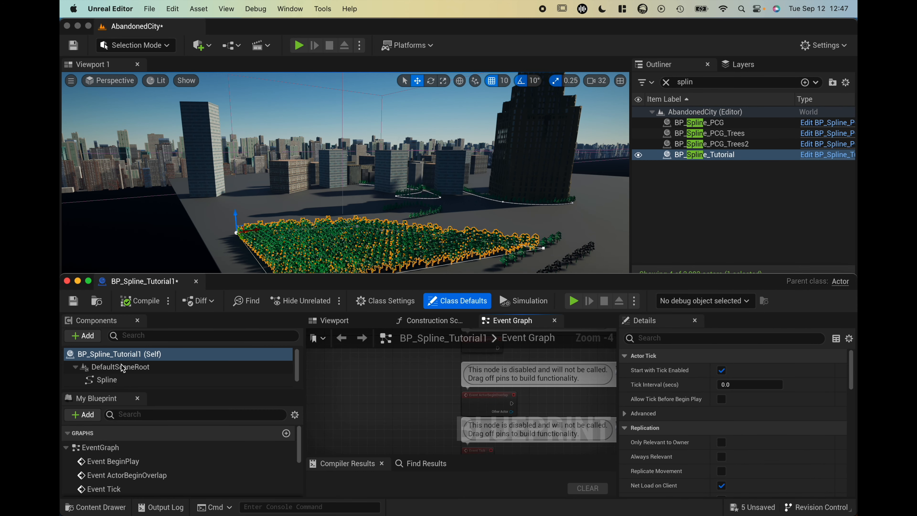
pyautogui.moveTo(149, 391); pyautogui.dragTo(155, 423)
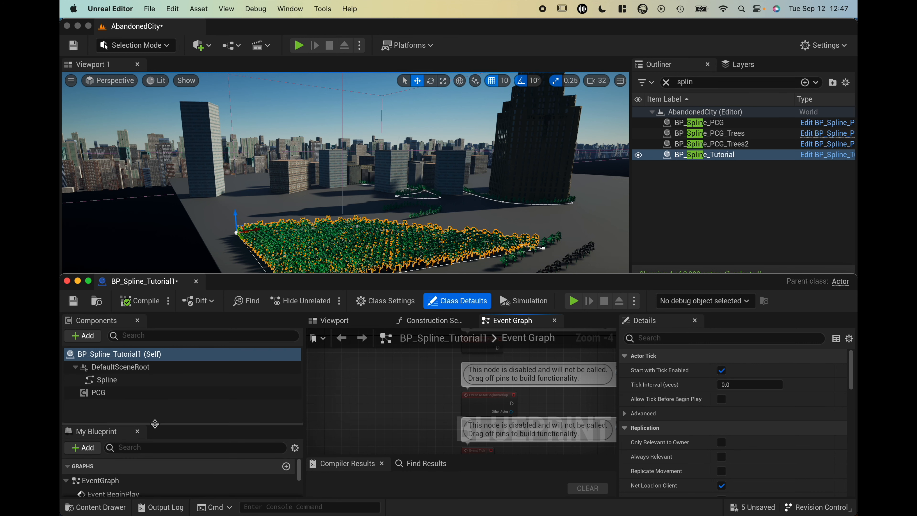
pyautogui.click(142, 393)
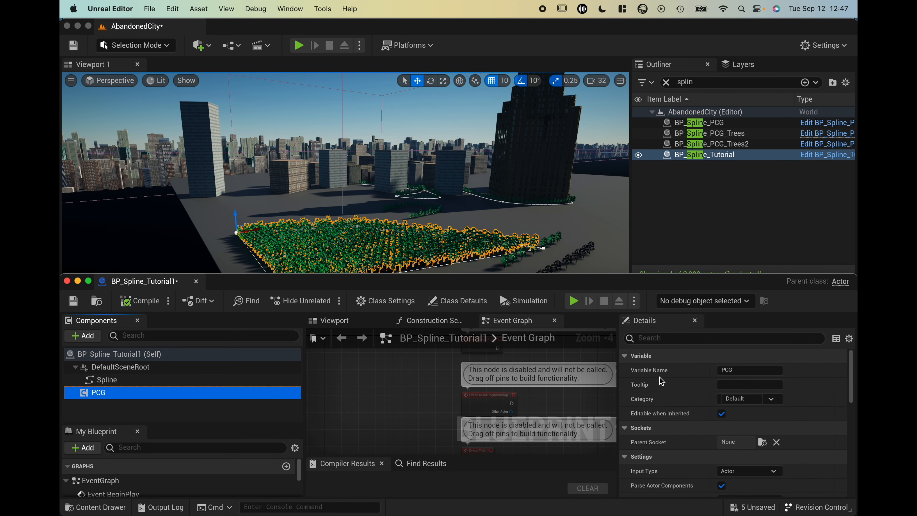
pyautogui.scroll(-10, 669, 400)
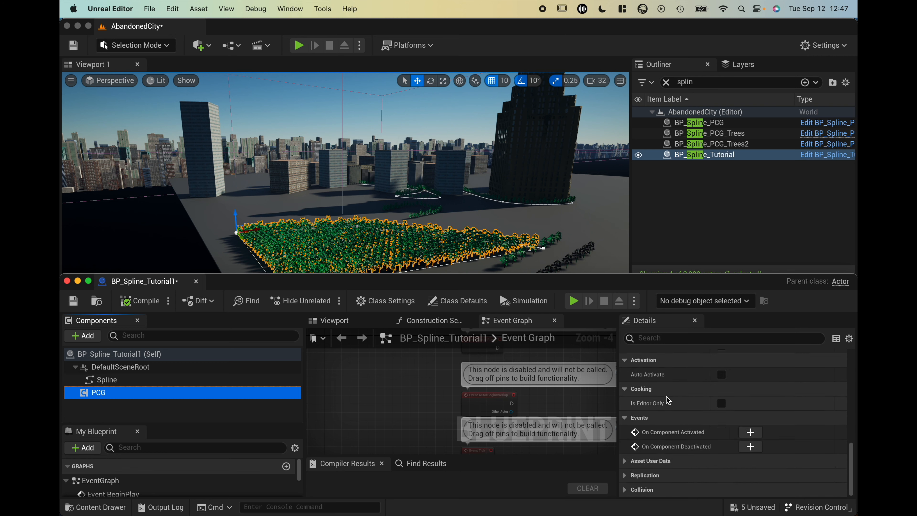
pyautogui.scroll(3, 668, 400)
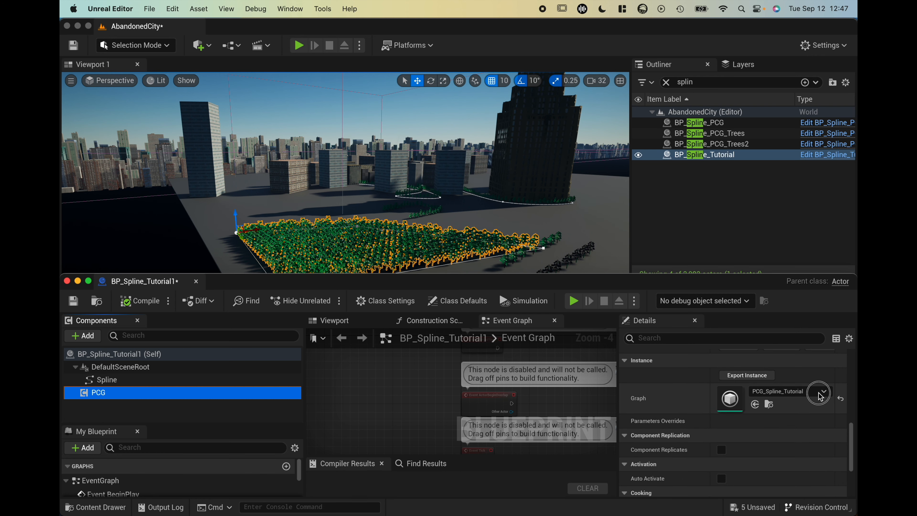
pyautogui.click(822, 392)
pyautogui.click(806, 355)
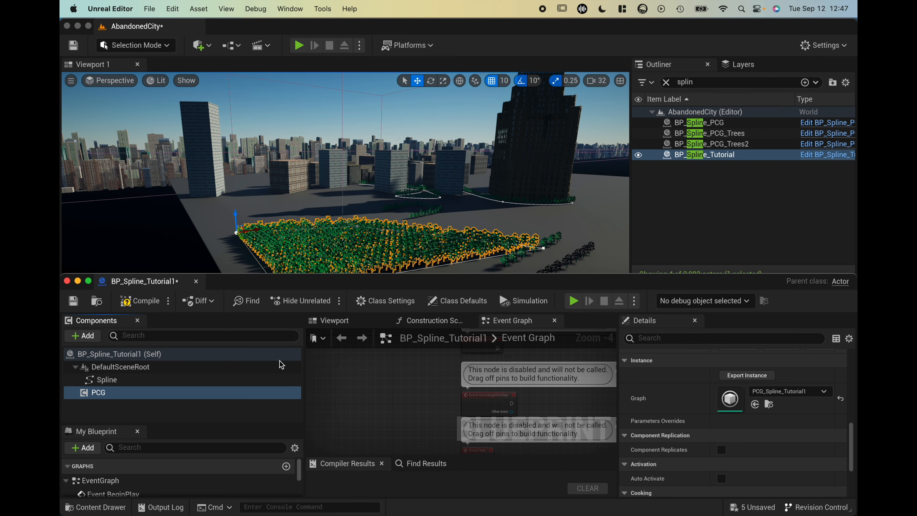
pyautogui.click(140, 301)
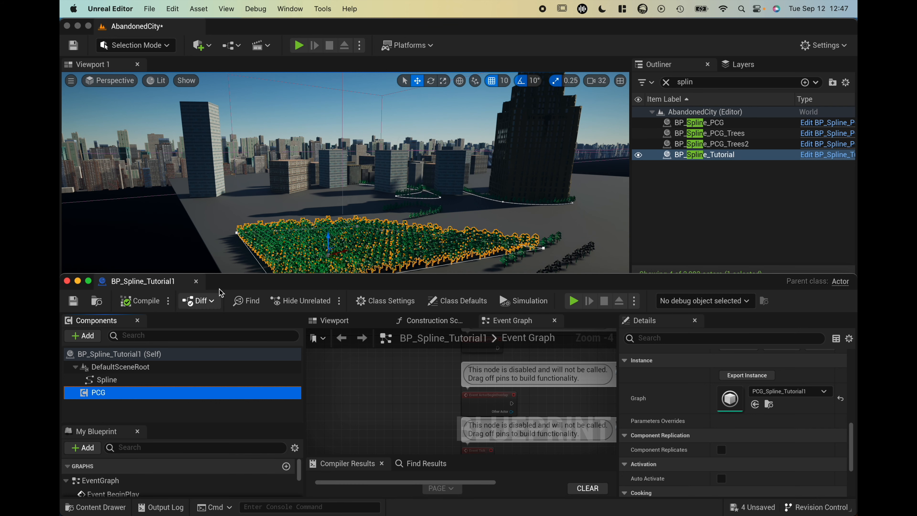
# - Place BP_Spline_Tutorial1 on the ground in front of the existing tree patch and extend its spline into a small tree-filled loop
pyautogui.moveTo(235, 286); pyautogui.dragTo(211, 432)
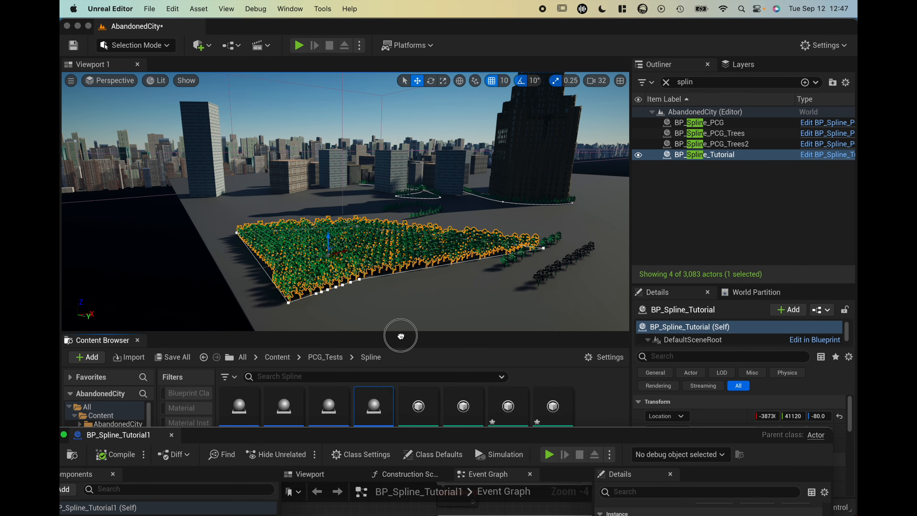
pyautogui.moveTo(400, 336); pyautogui.dragTo(445, 305)
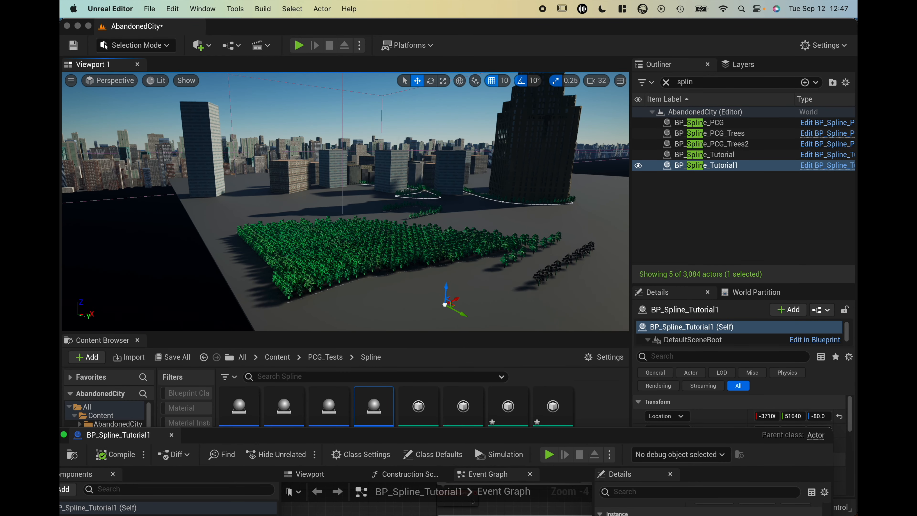
pyautogui.scroll(-3, 499, 320)
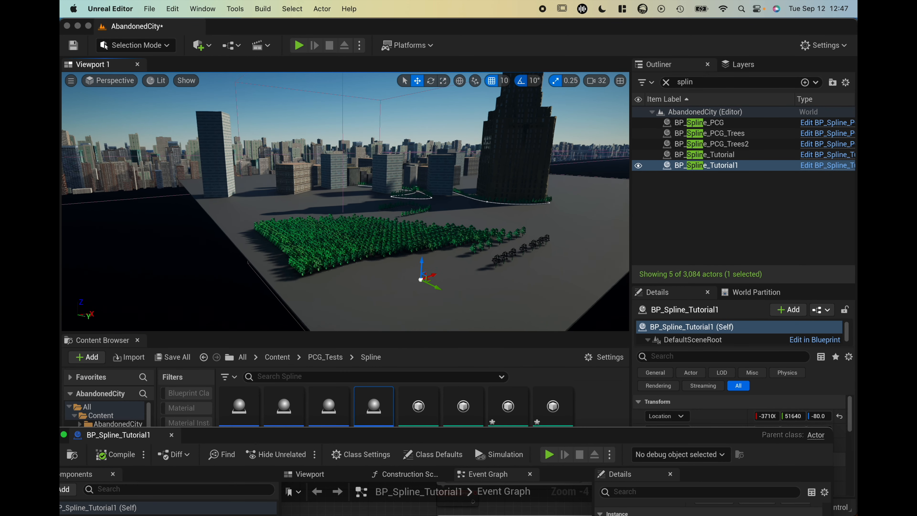
pyautogui.keyDown('alt'); pyautogui.moveTo(431, 273); pyautogui.dragTo(405, 322); pyautogui.keyUp('alt')
pyautogui.click(419, 276)
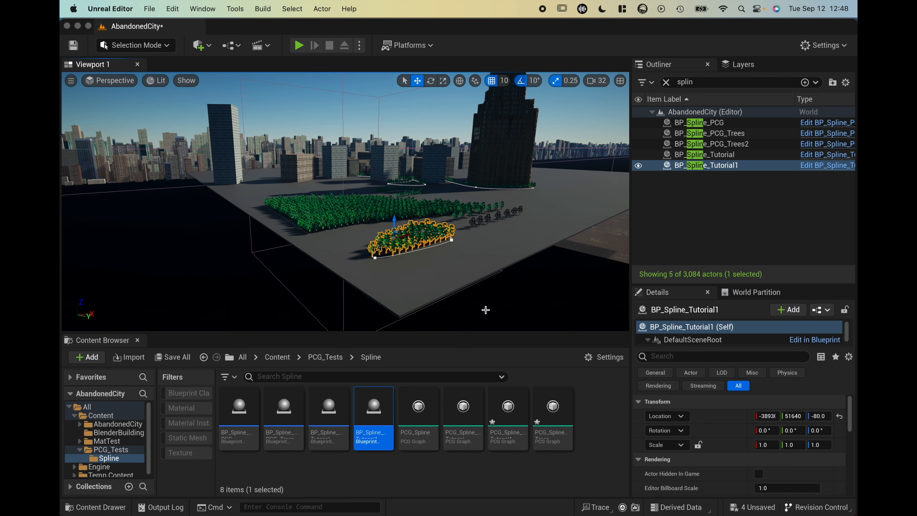
# - Set the Spline Sampler's Interior Sample Spacing to about 1095.28 in the PCG_Spline_Tutorial1 graph, and close the graph and blueprint editors
pyautogui.doubleClick(556, 411)
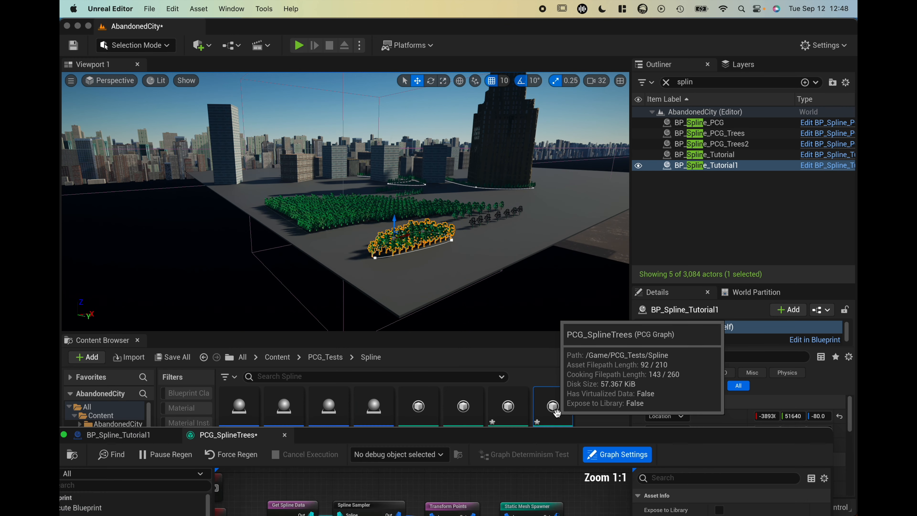
pyautogui.click(284, 435)
pyautogui.scroll(2, 692, 467)
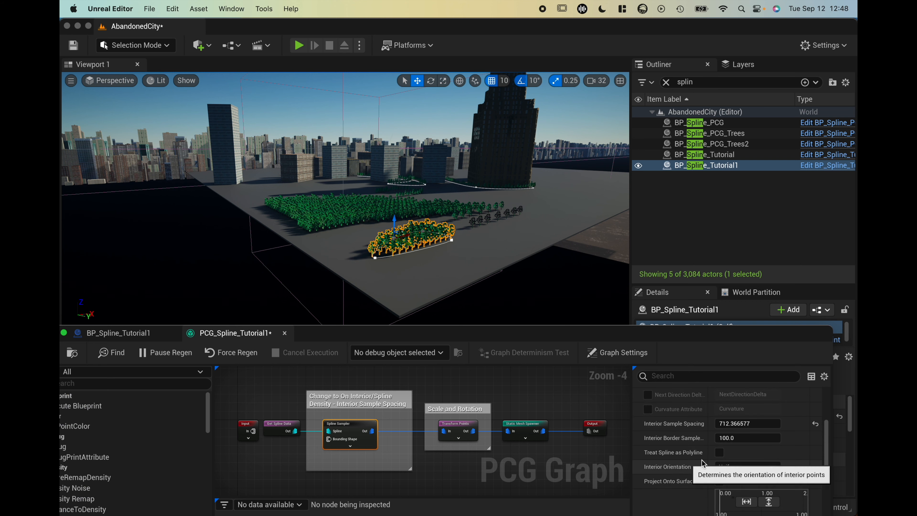
pyautogui.moveTo(732, 425); pyautogui.dragTo(742, 426)
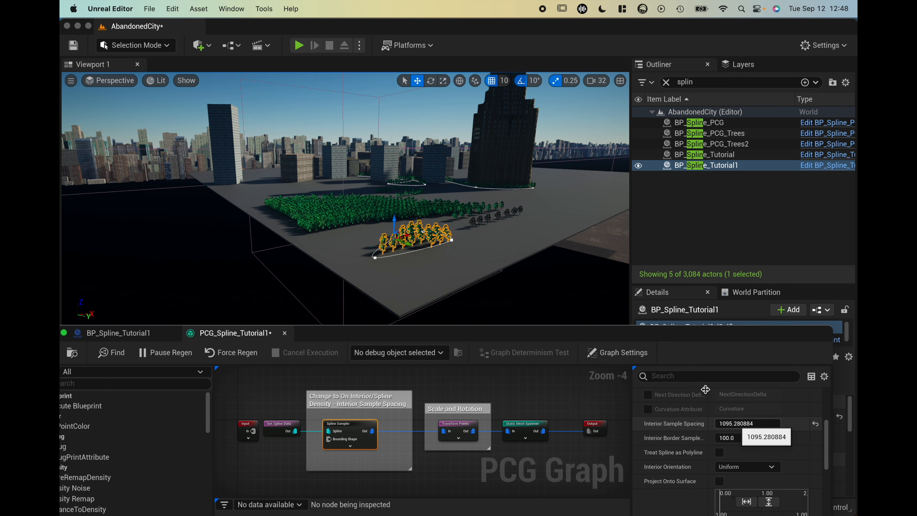
pyautogui.click(363, 209)
pyautogui.click(403, 229)
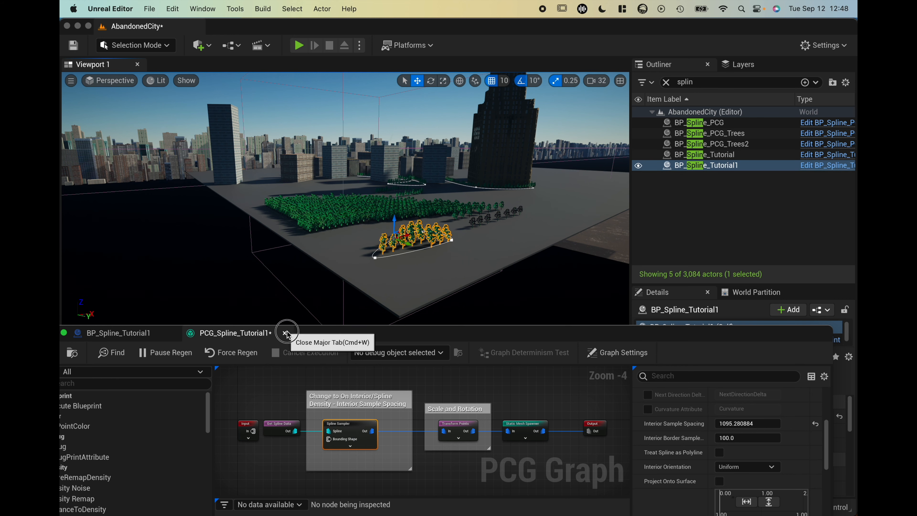
pyautogui.click(285, 332)
pyautogui.click(172, 333)
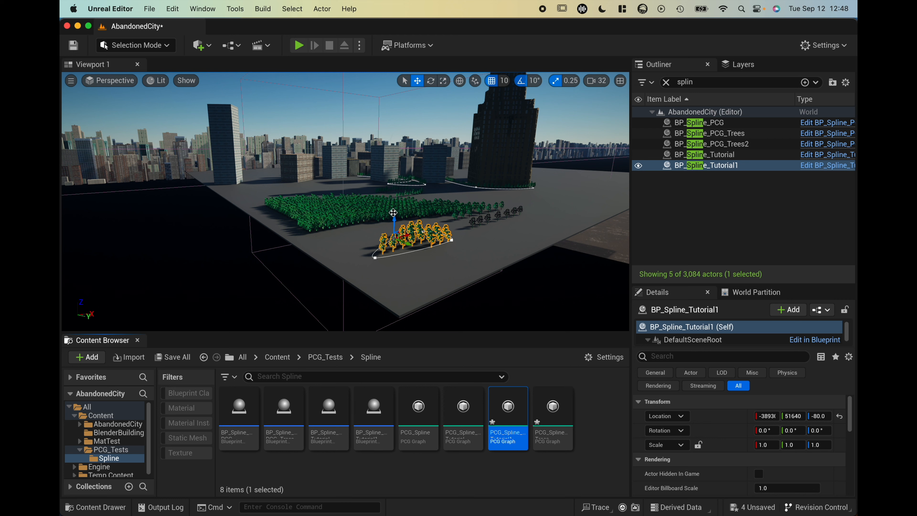
# - Select the original BP_Spline_Tutorial patch and the BP_Spline_Tutorial1 patch in turn to compare their tree density
pyautogui.click(415, 232)
pyautogui.click(411, 203)
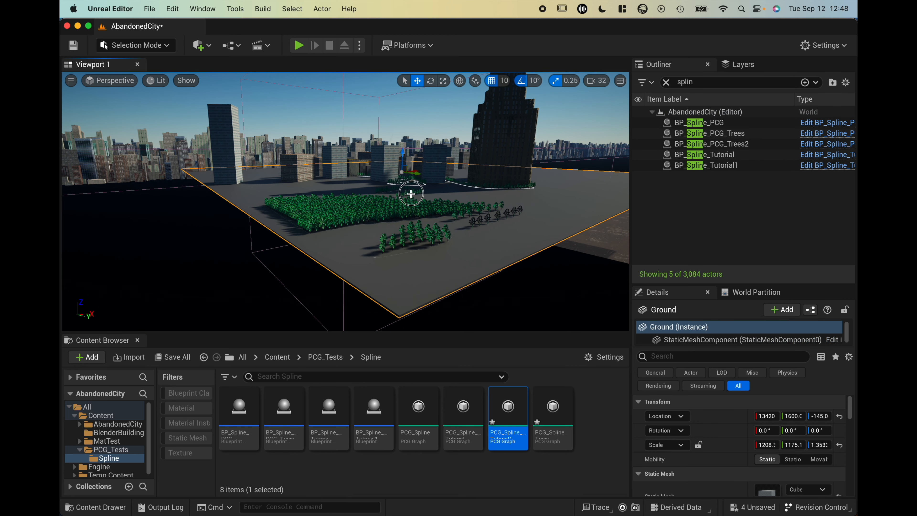
pyautogui.click(411, 194)
pyautogui.click(424, 208)
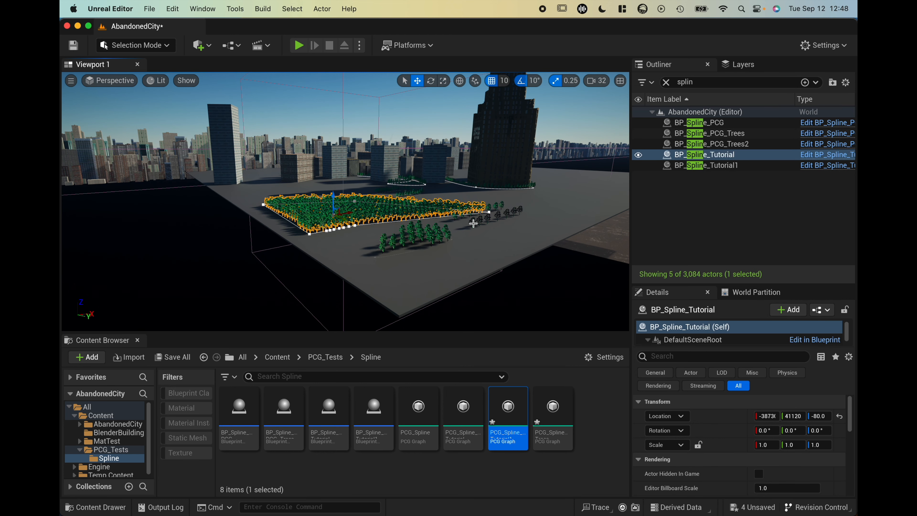
pyautogui.click(433, 231)
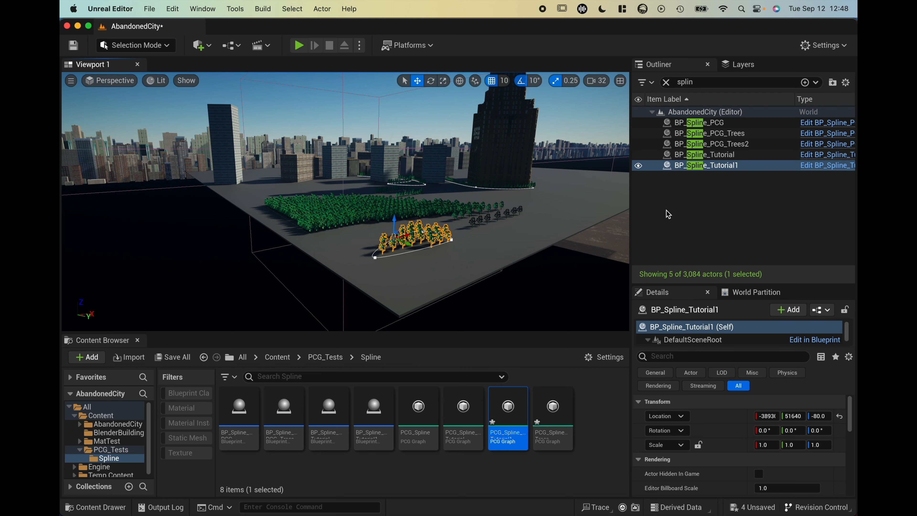